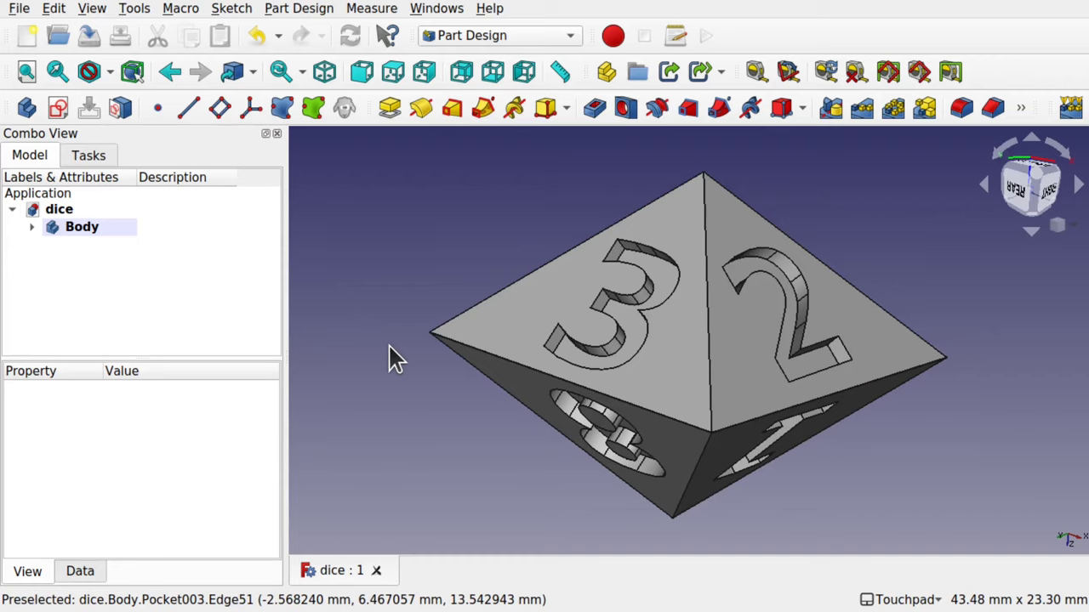
Examine the engraved numbers on the faces of the finished eight-sided dice from several angles
{"action": "middle_click_drag", "start_coordinate": [396, 359], "coordinate": [792, 330]}
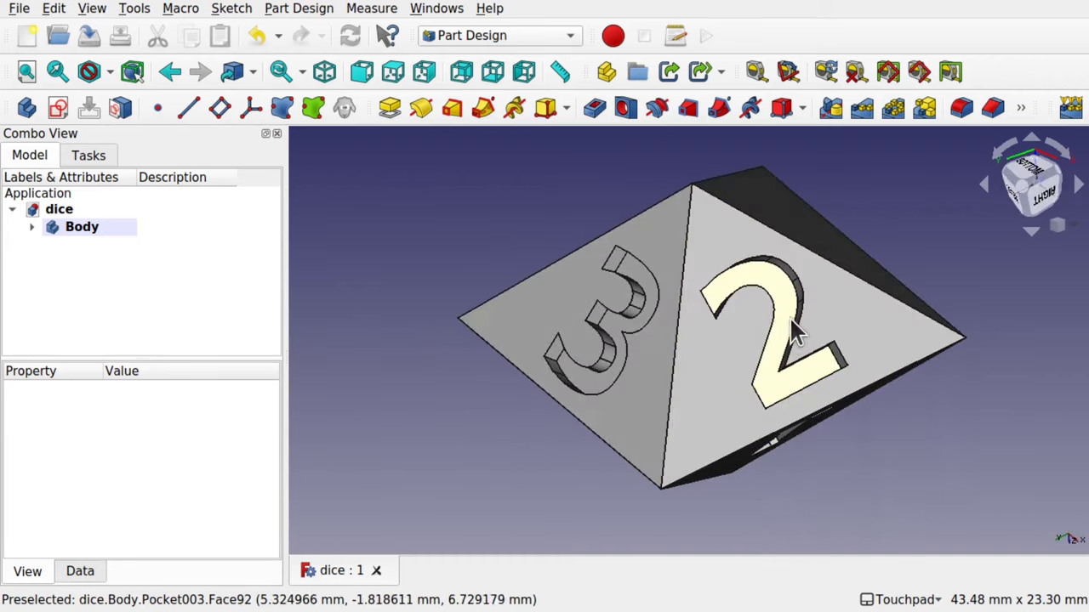
{"action": "middle_click_drag", "start_coordinate": [724, 332], "coordinate": [720, 225]}
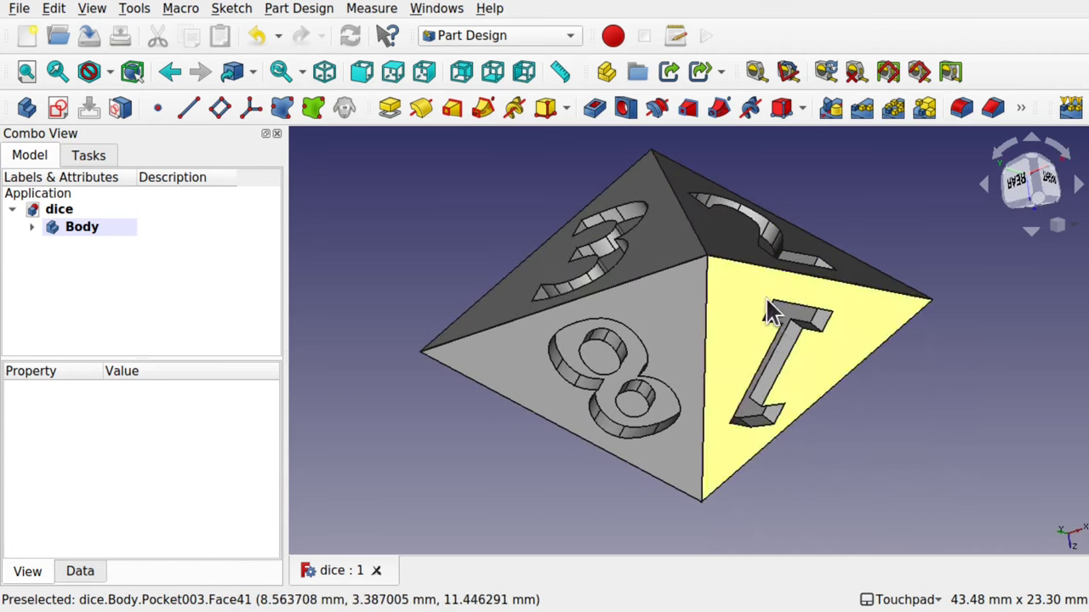
{"action": "middle_click_drag", "start_coordinate": [770, 310], "coordinate": [779, 339]}
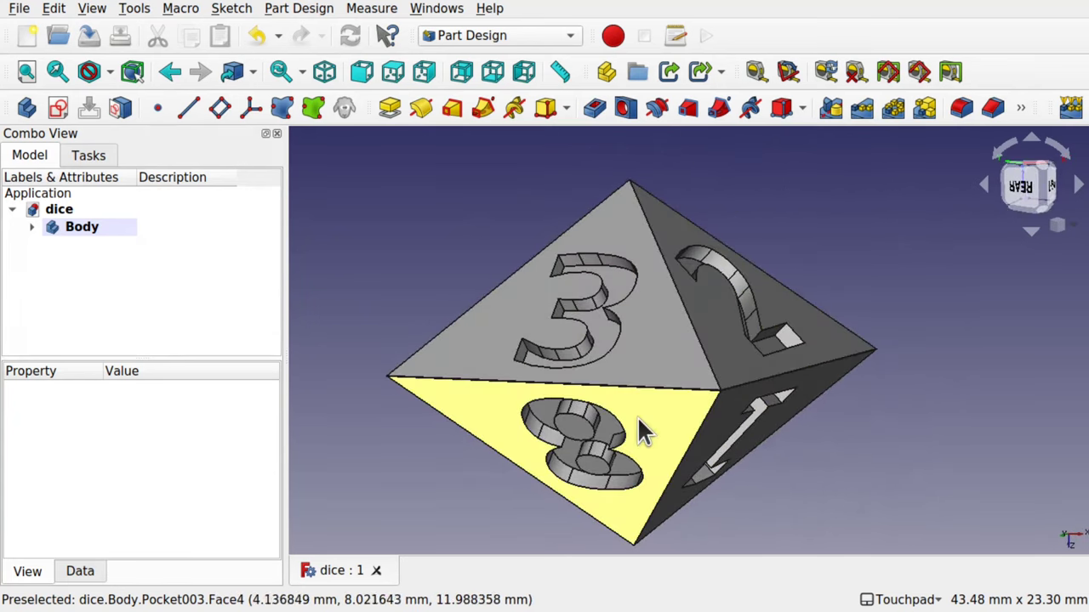
{"action": "middle_click_drag", "start_coordinate": [746, 360], "coordinate": [672, 357]}
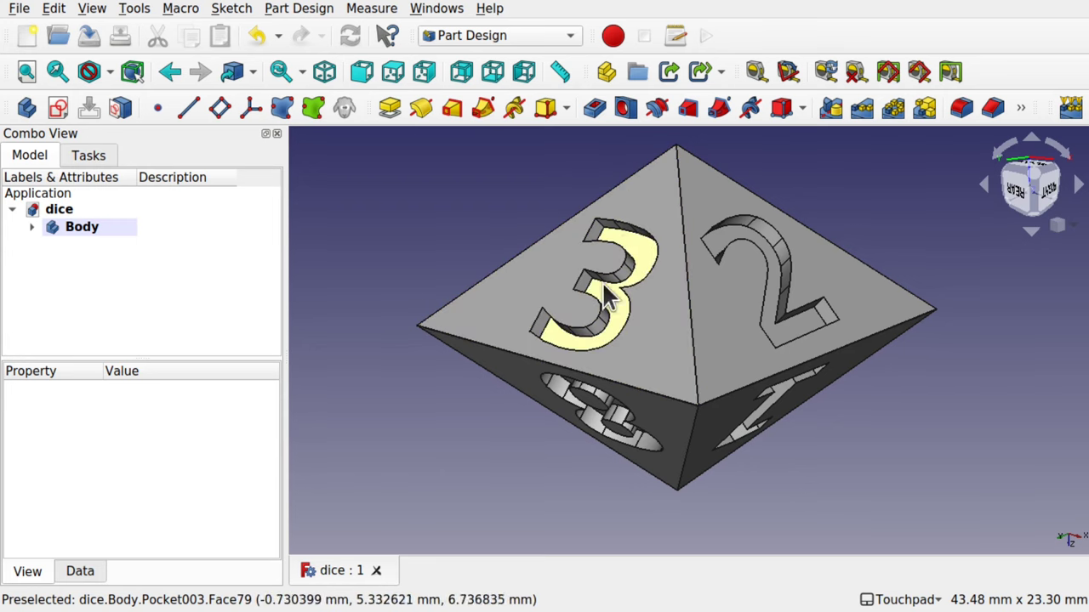
{"action": "middle_click_drag", "start_coordinate": [731, 306], "coordinate": [700, 342]}
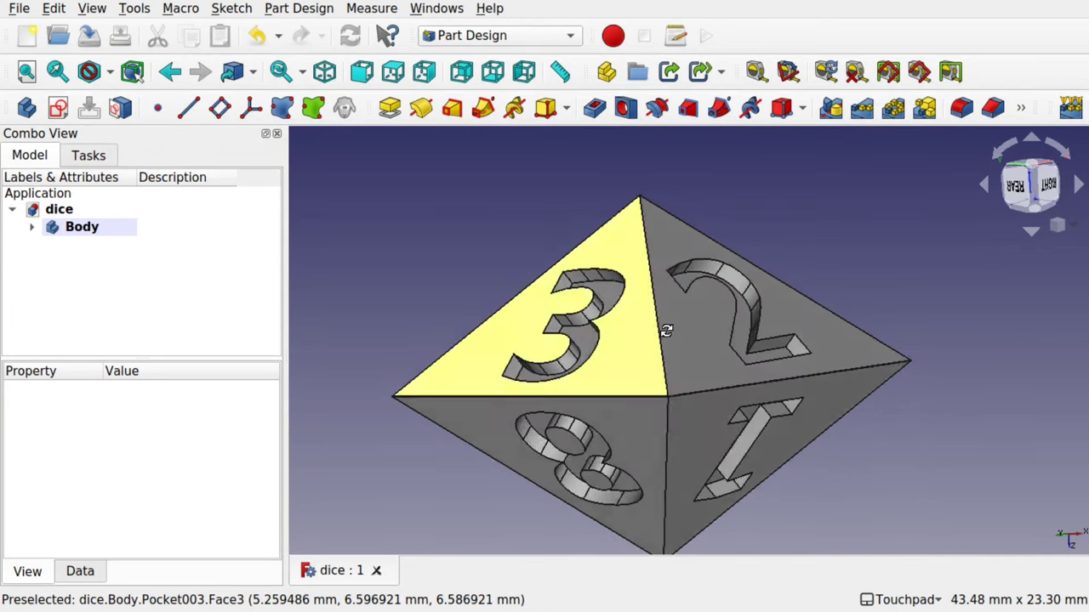
{"action": "mouse_move", "coordinate": [664, 328]}
{"action": "middle_mouse_down"}
{"action": "mouse_move", "coordinate": [644, 359]}
{"action": "mouse_move", "coordinate": [646, 340]}
{"action": "middle_mouse_up"}
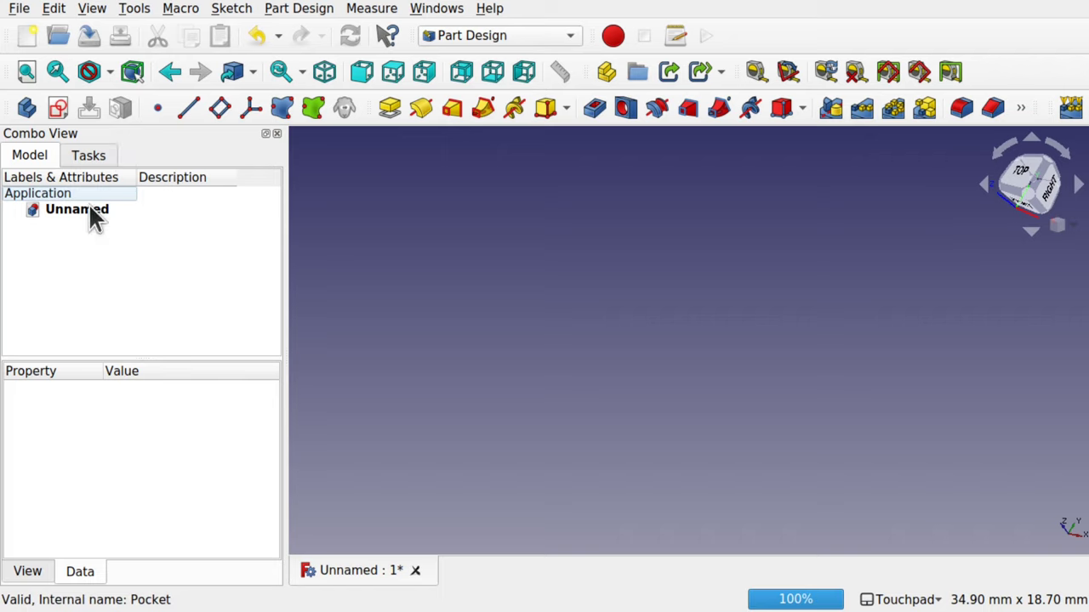
Create a new body and start a sketch on its XY plane
{"action": "left_click", "coordinate": [88, 155]}
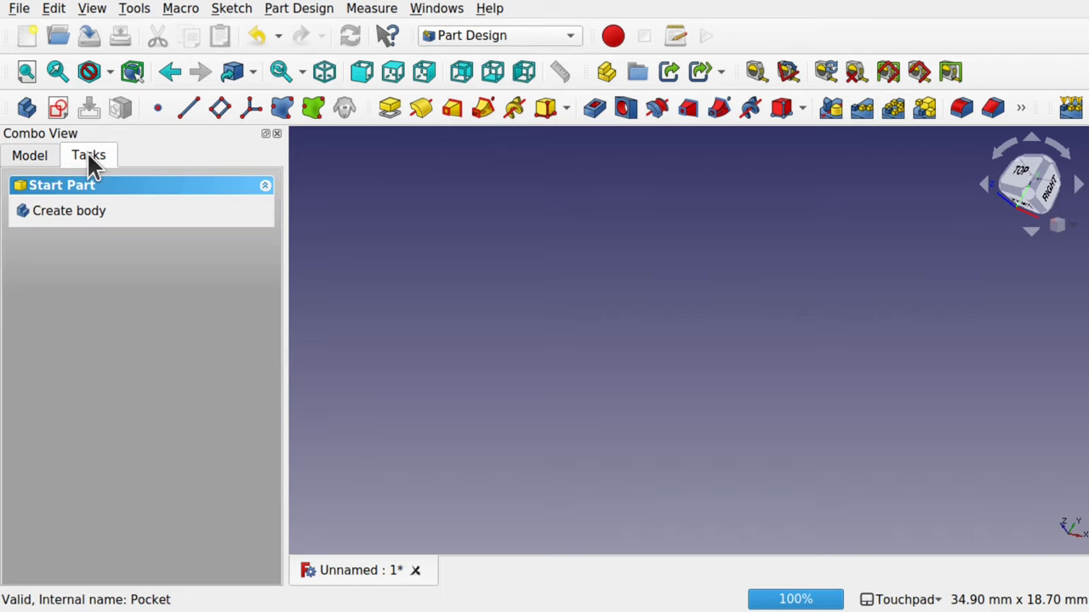
{"action": "left_click", "coordinate": [81, 210]}
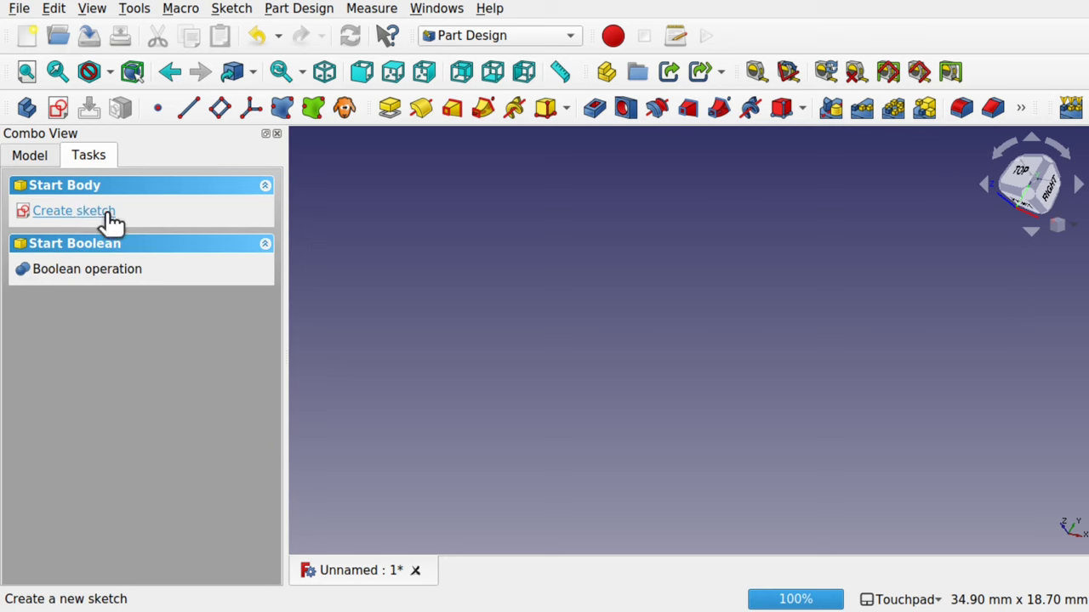
{"action": "left_click", "coordinate": [74, 211]}
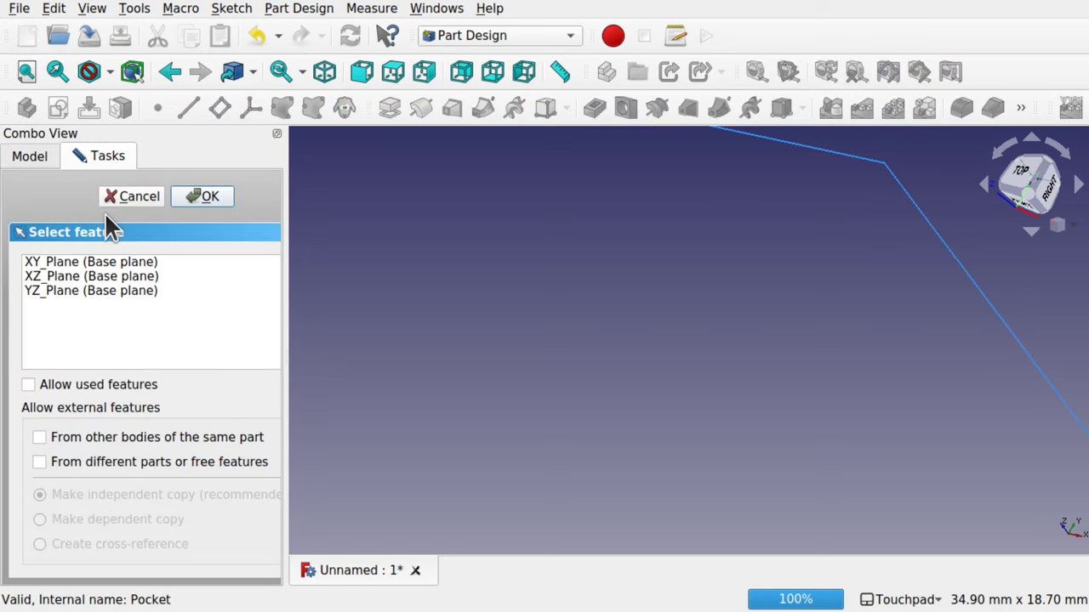
{"action": "left_click", "coordinate": [96, 261]}
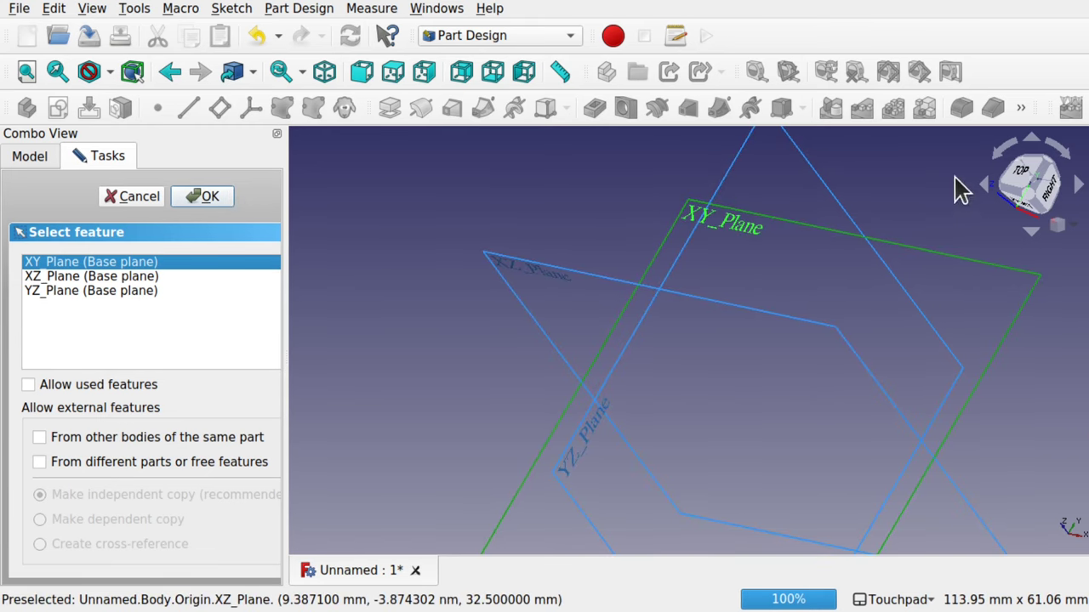
{"action": "left_click", "coordinate": [1023, 171]}
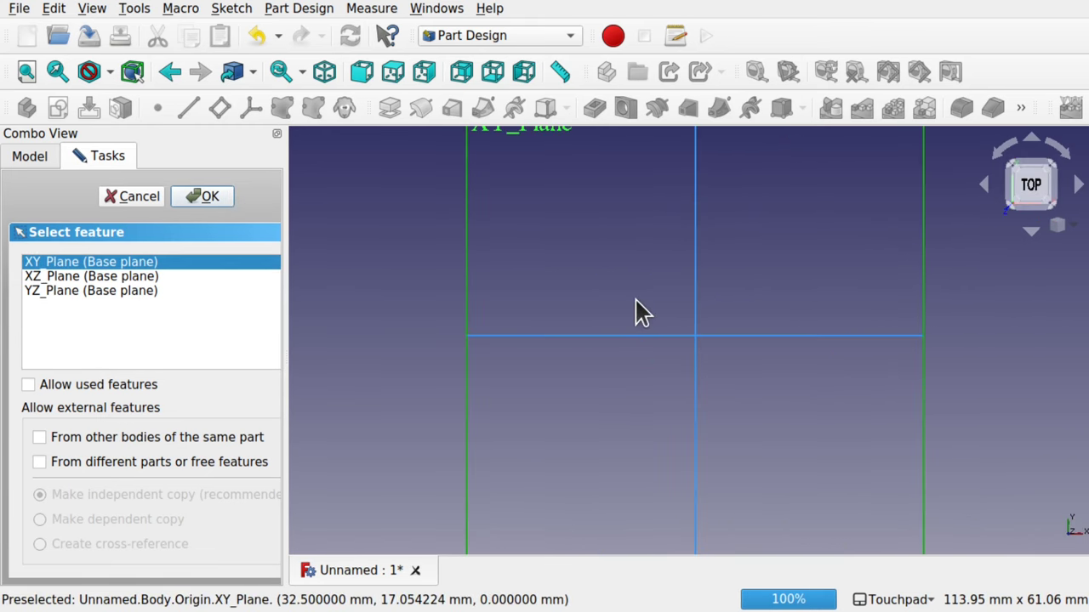
{"action": "scroll", "coordinate": [640, 312], "scroll_direction": "down", "scroll_amount": 4}
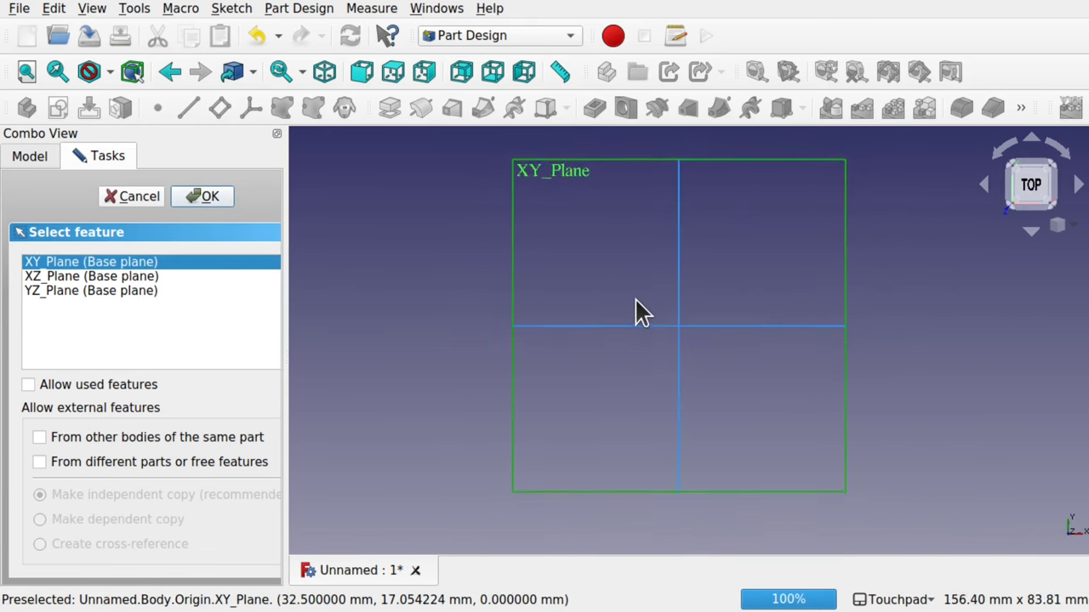
{"action": "left_click", "coordinate": [568, 200]}
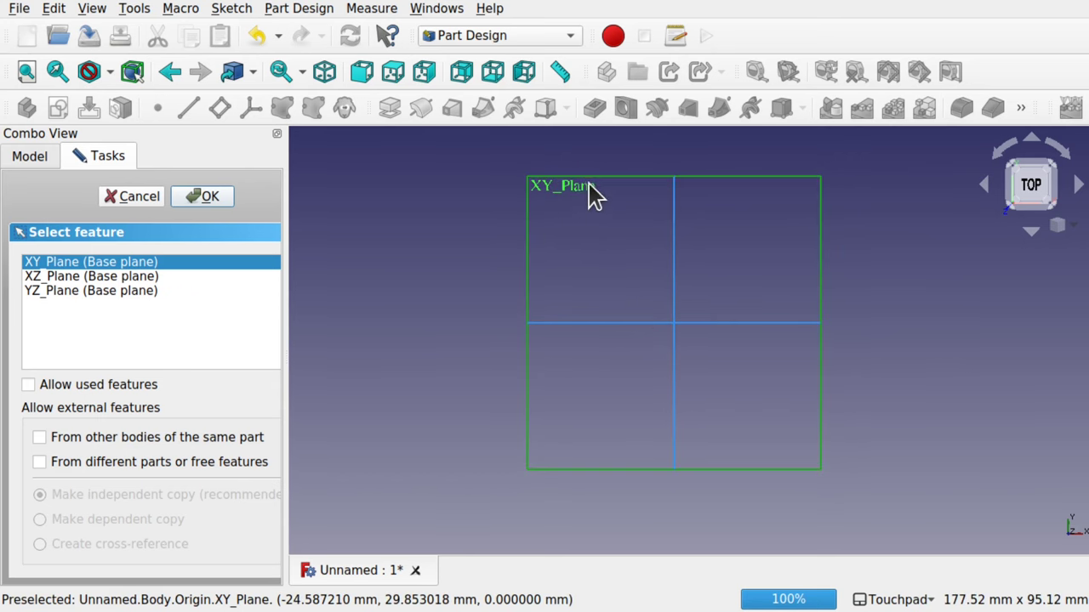
{"action": "left_click", "coordinate": [199, 202]}
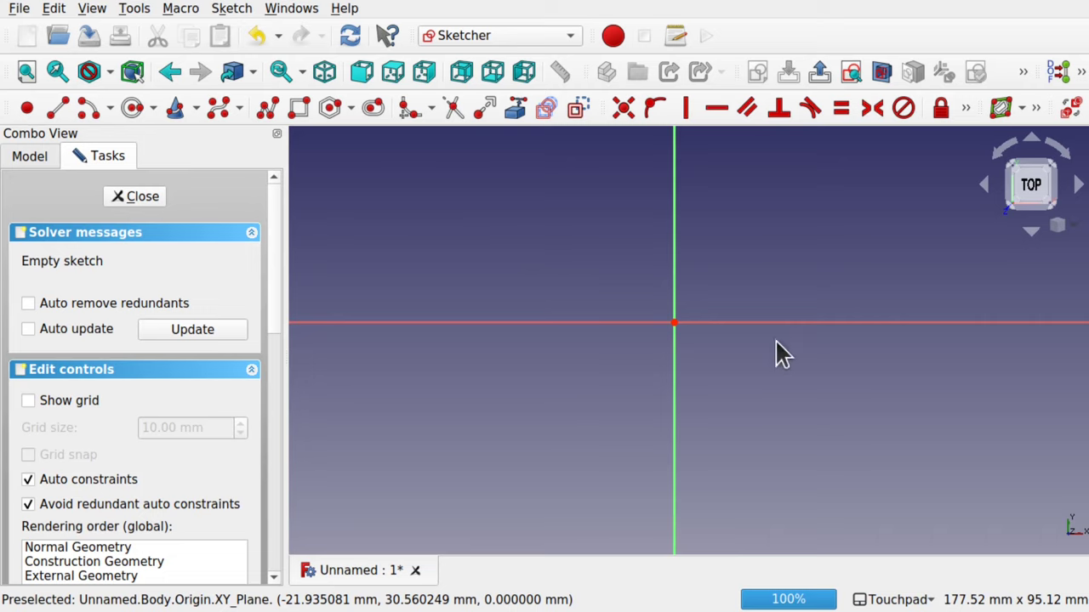
Sketch a rectangle about 29 mm wide that encloses the origin
{"action": "left_click", "coordinate": [299, 109]}
{"action": "left_click", "coordinate": [606, 251]}
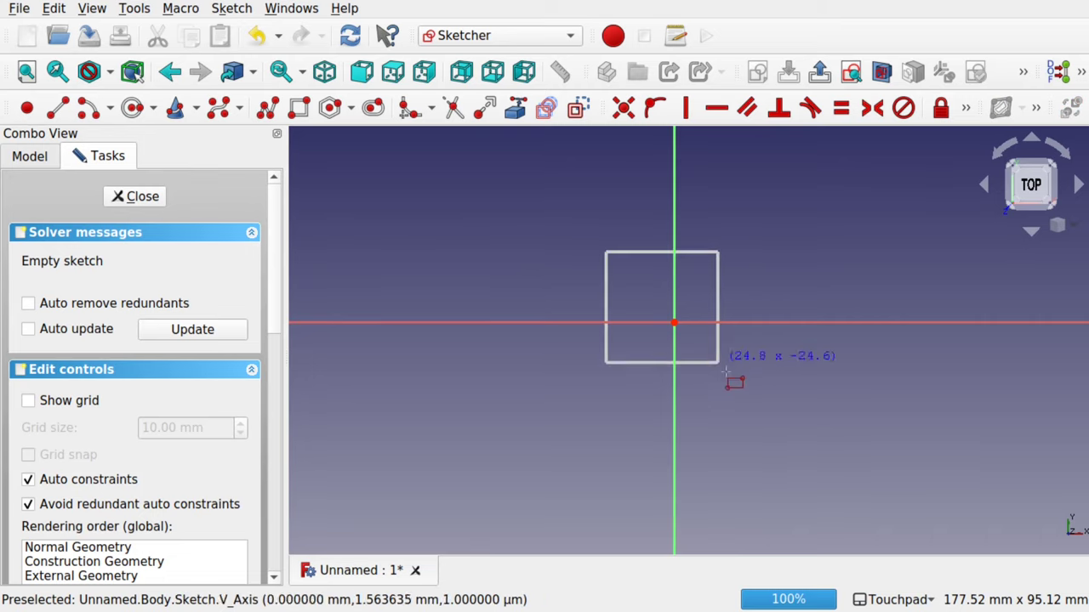
{"action": "left_click", "coordinate": [737, 388]}
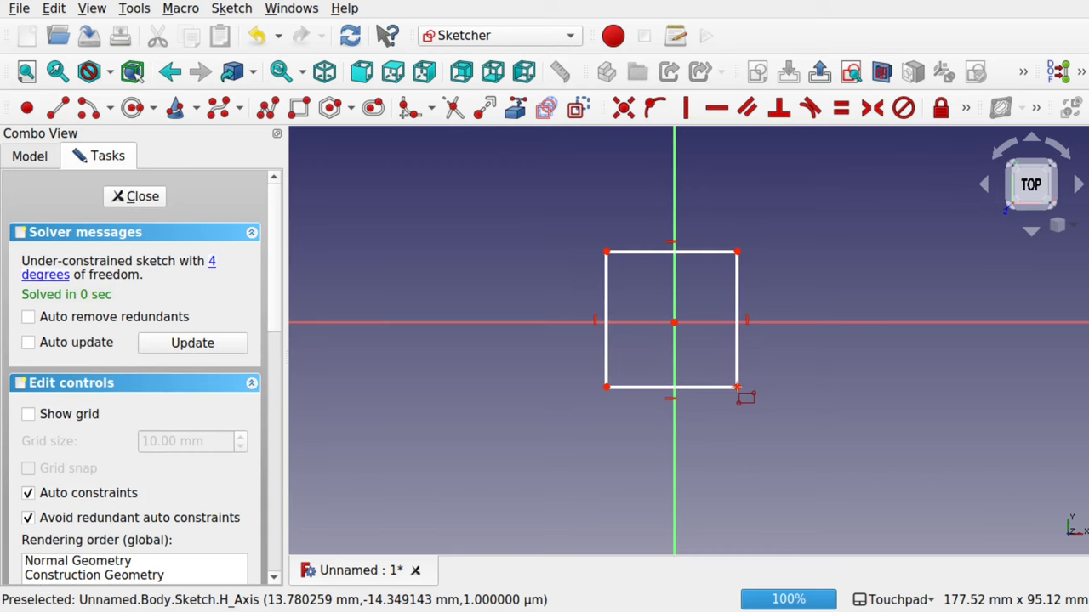
Constrain the horizontal length of the rectangle's upper edge to 20 mm
{"action": "left_click", "coordinate": [694, 253]}
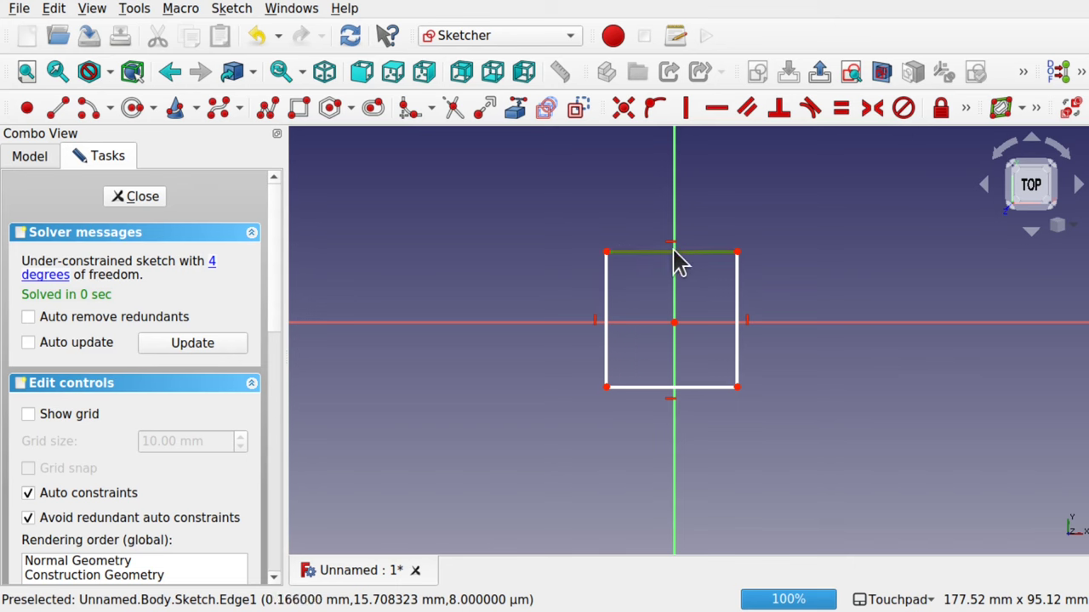
{"action": "left_click", "coordinate": [966, 109]}
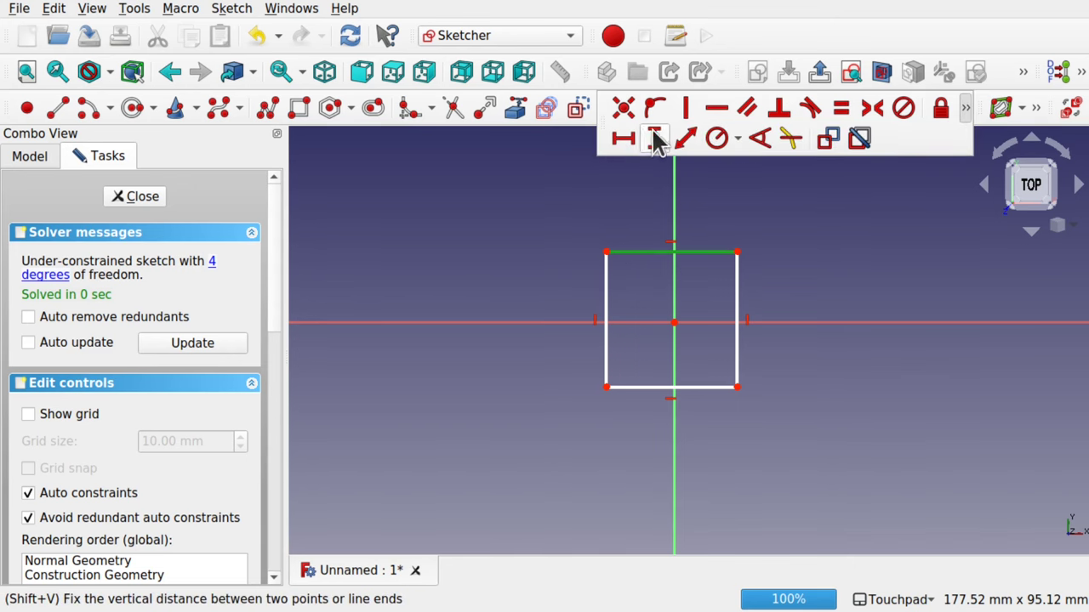
{"action": "left_click", "coordinate": [624, 137]}
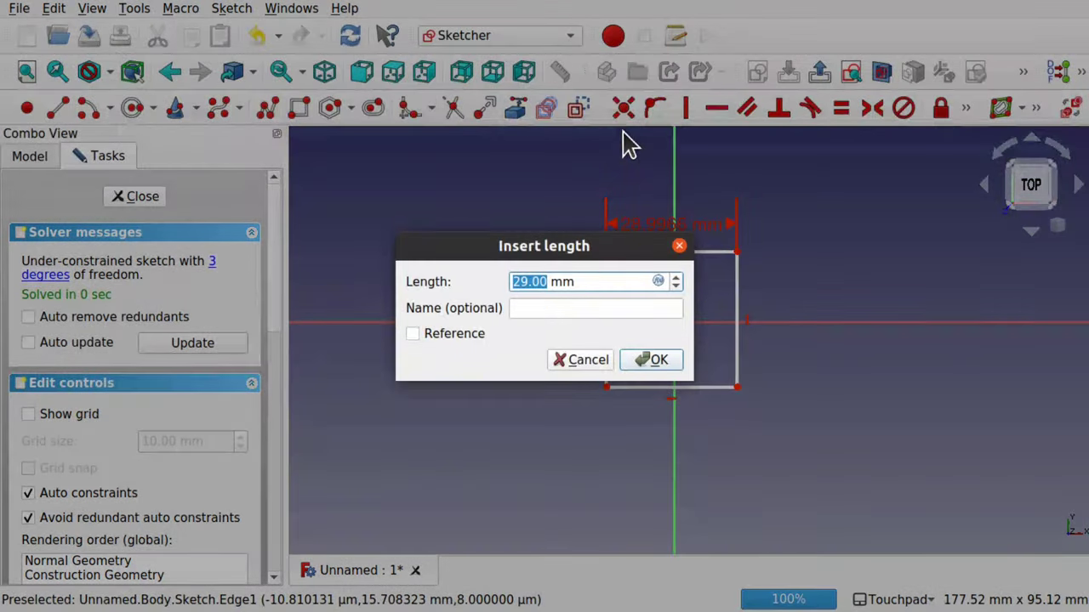
{"action": "type", "text": "20"}
{"action": "key", "text": "Return"}
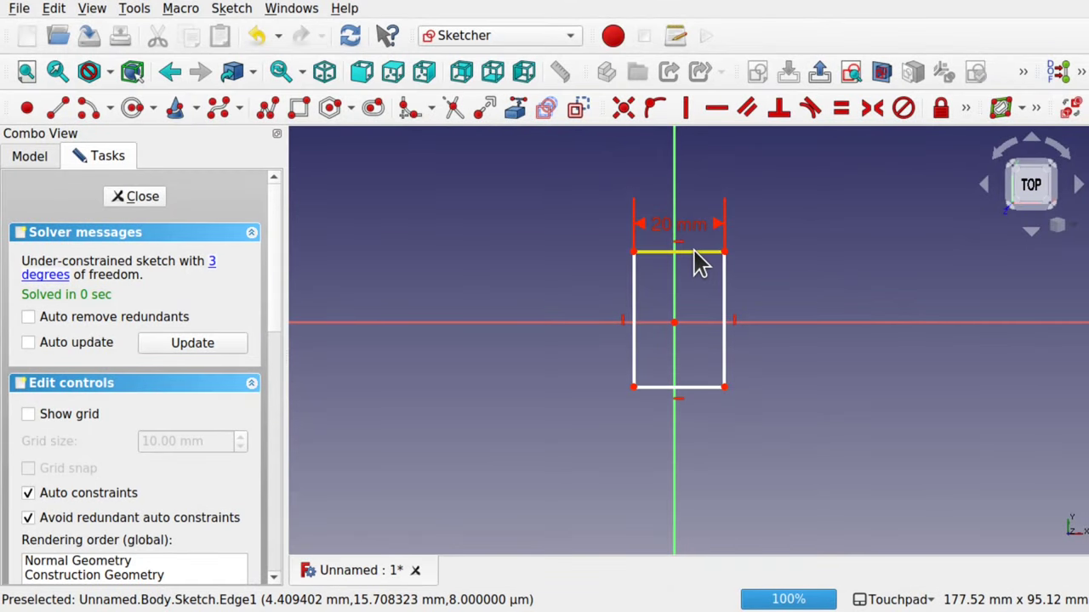
Make the rectangle's upper and right edges equal in length so that it becomes a square
{"action": "left_click", "coordinate": [696, 252]}
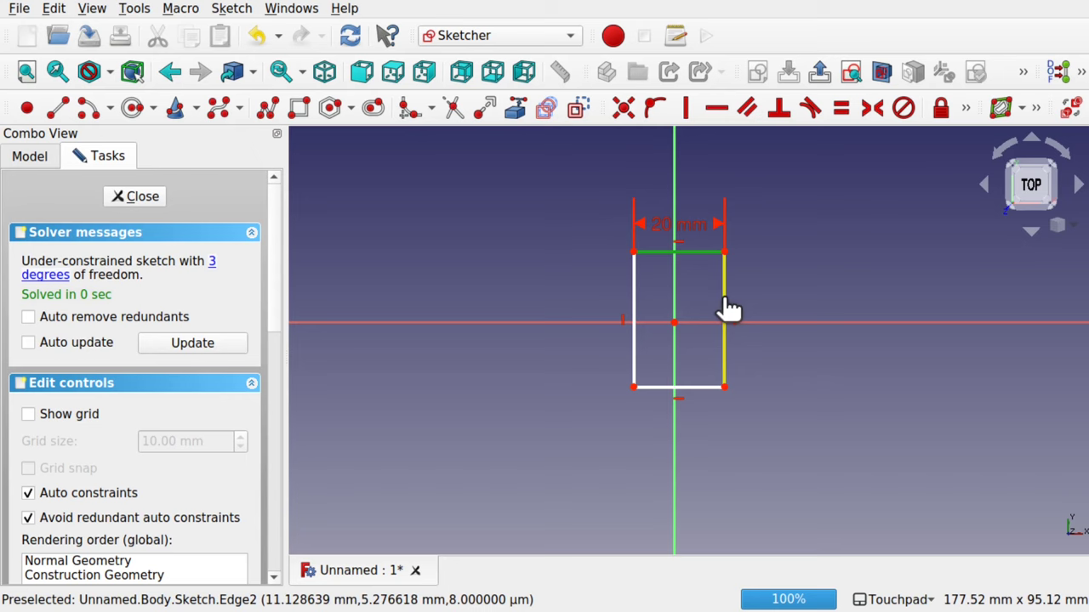
{"action": "left_click", "coordinate": [726, 310]}
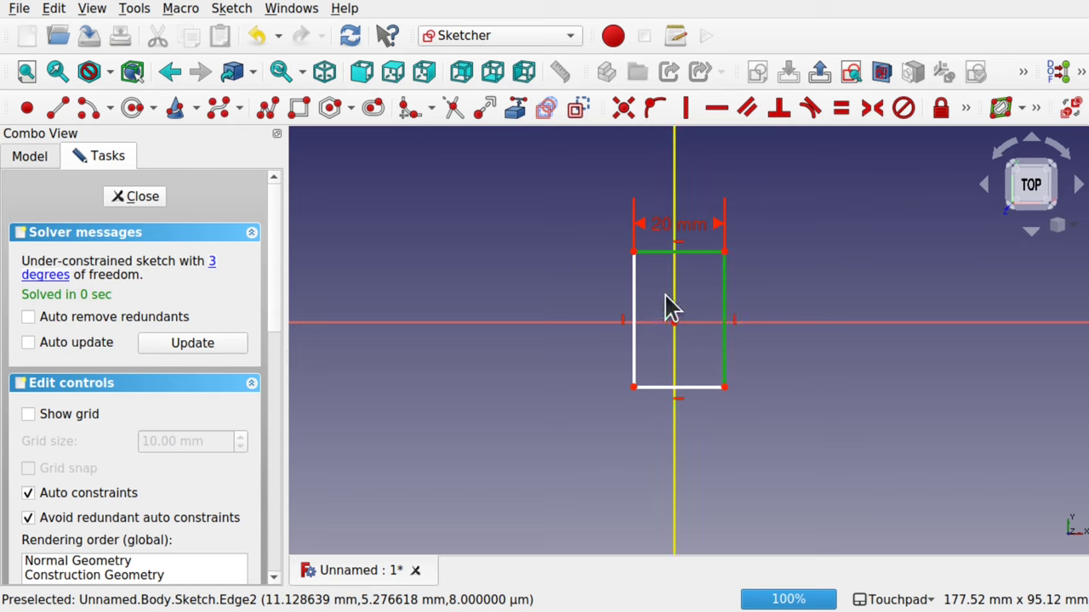
{"action": "left_click", "coordinate": [843, 110]}
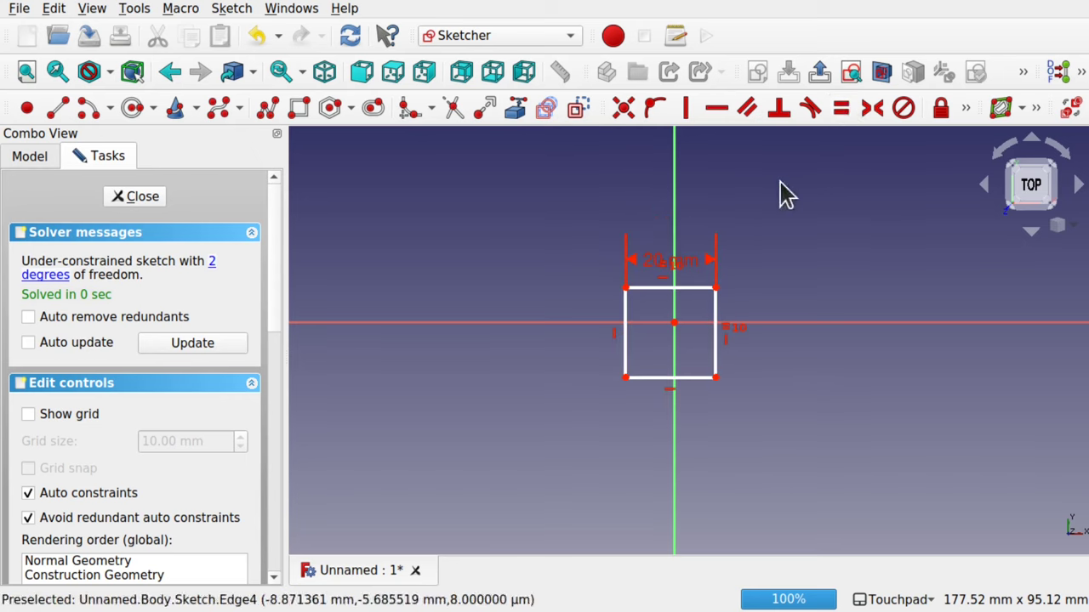
Centre the square by constraining its upper-right and lower-left corners symmetric about the origin
{"action": "left_click", "coordinate": [715, 290]}
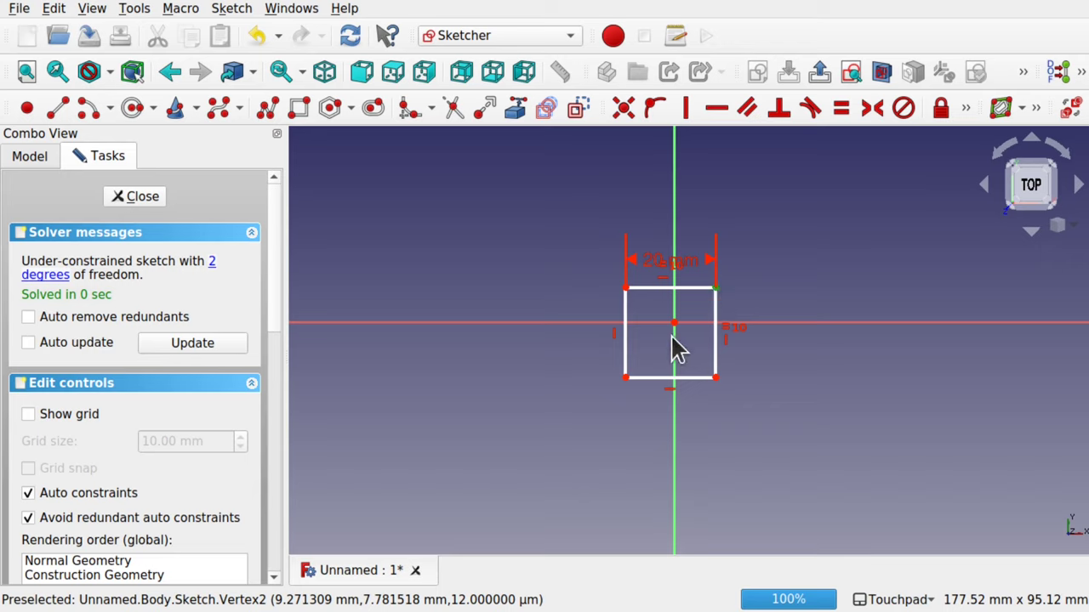
{"action": "left_click", "coordinate": [624, 379]}
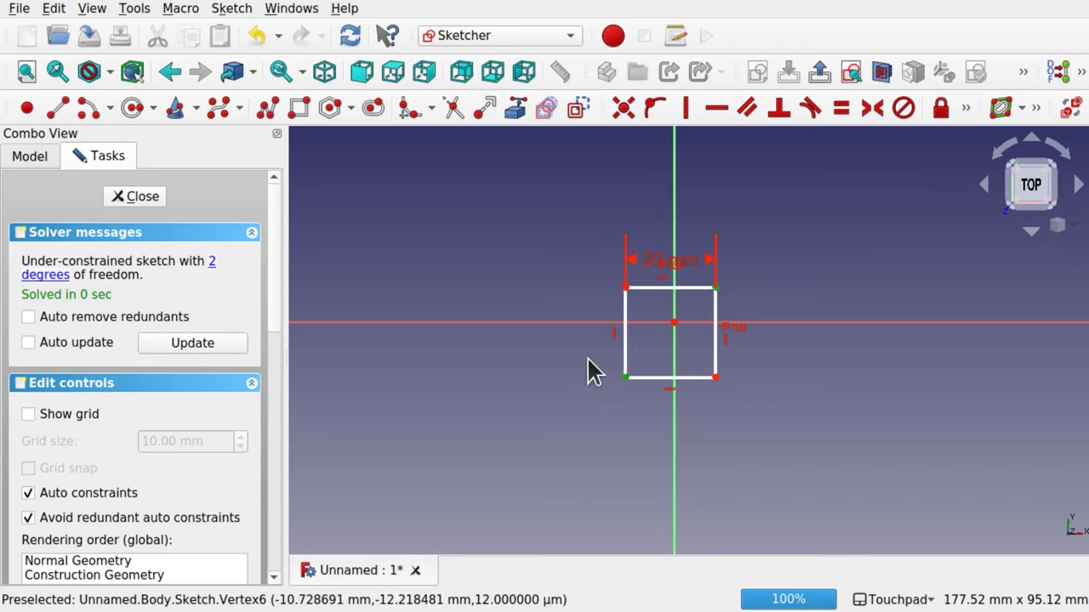
{"action": "left_click", "coordinate": [674, 323]}
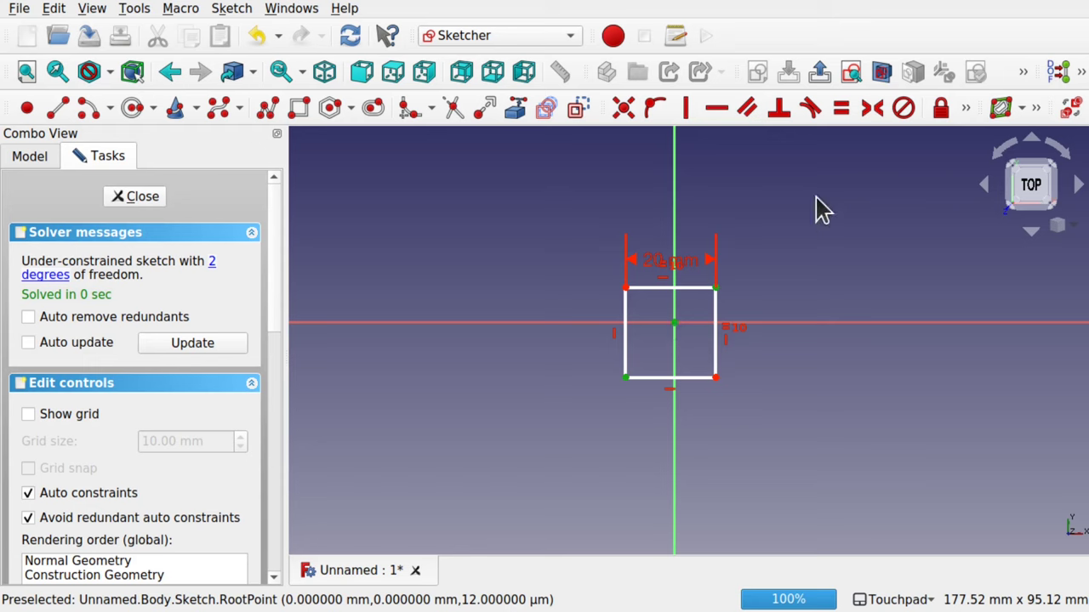
{"action": "left_click", "coordinate": [872, 109]}
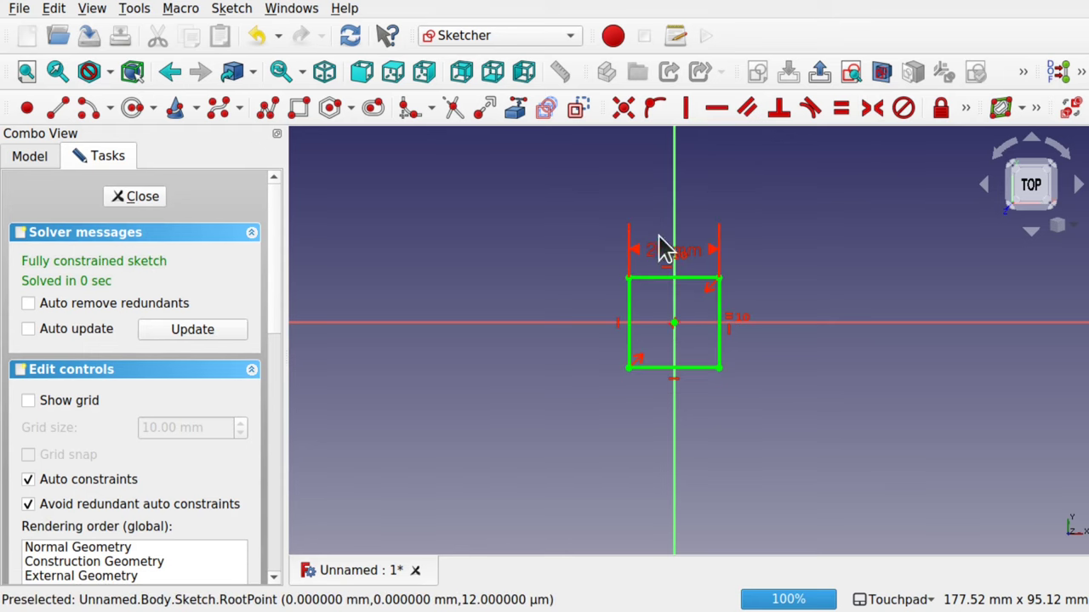
Move the 20 mm dimension label clear of the square to its left and finish the sketch
{"action": "mouse_move", "coordinate": [685, 262]}
{"action": "left_mouse_down"}
{"action": "mouse_move", "coordinate": [579, 262]}
{"action": "mouse_move", "coordinate": [656, 255]}
{"action": "mouse_move", "coordinate": [550, 258]}
{"action": "mouse_move", "coordinate": [536, 247]}
{"action": "left_mouse_up"}
{"action": "scroll", "coordinate": [712, 323], "scroll_direction": "up", "scroll_amount": 3}
{"action": "scroll", "coordinate": [714, 328], "scroll_direction": "up", "scroll_amount": 1}
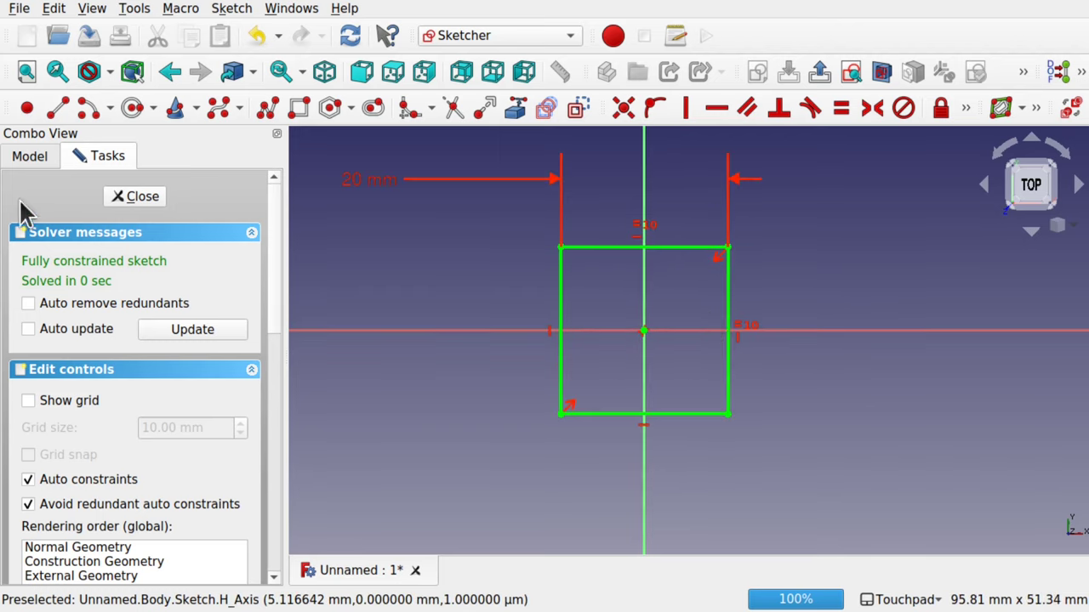
{"action": "left_click", "coordinate": [134, 197]}
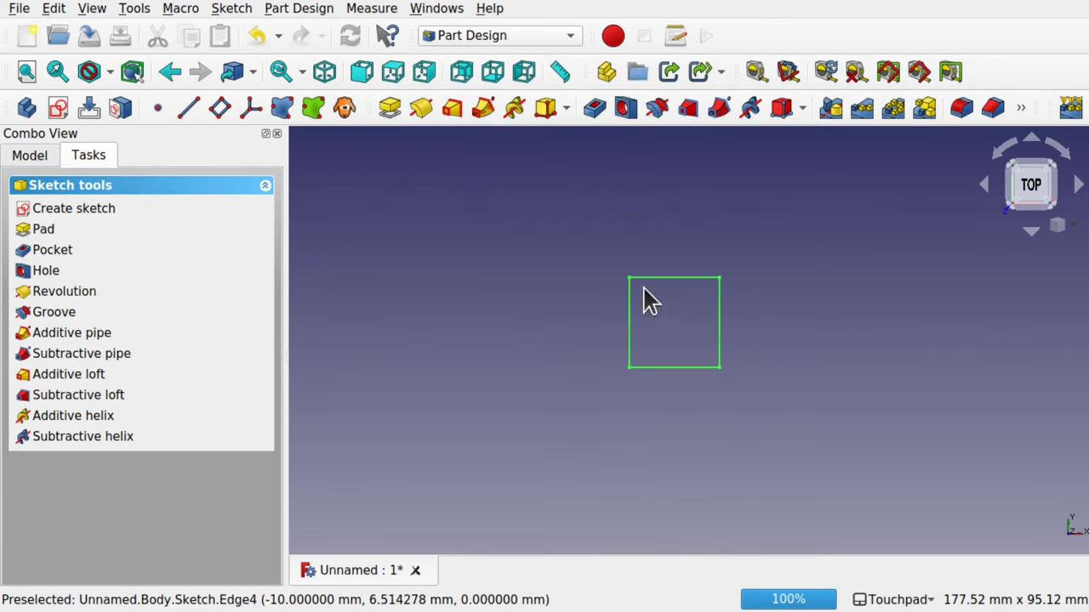
Pad the square sketch by 20 mm to form a cube
{"action": "mouse_move", "coordinate": [675, 384]}
{"action": "left_mouse_down", "text": "alt"}
{"action": "mouse_move", "coordinate": [631, 341]}
{"action": "mouse_move", "coordinate": [649, 362]}
{"action": "mouse_move", "coordinate": [647, 294]}
{"action": "mouse_move", "coordinate": [695, 297]}
{"action": "mouse_move", "coordinate": [688, 253]}
{"action": "left_mouse_up", "text": "alt"}
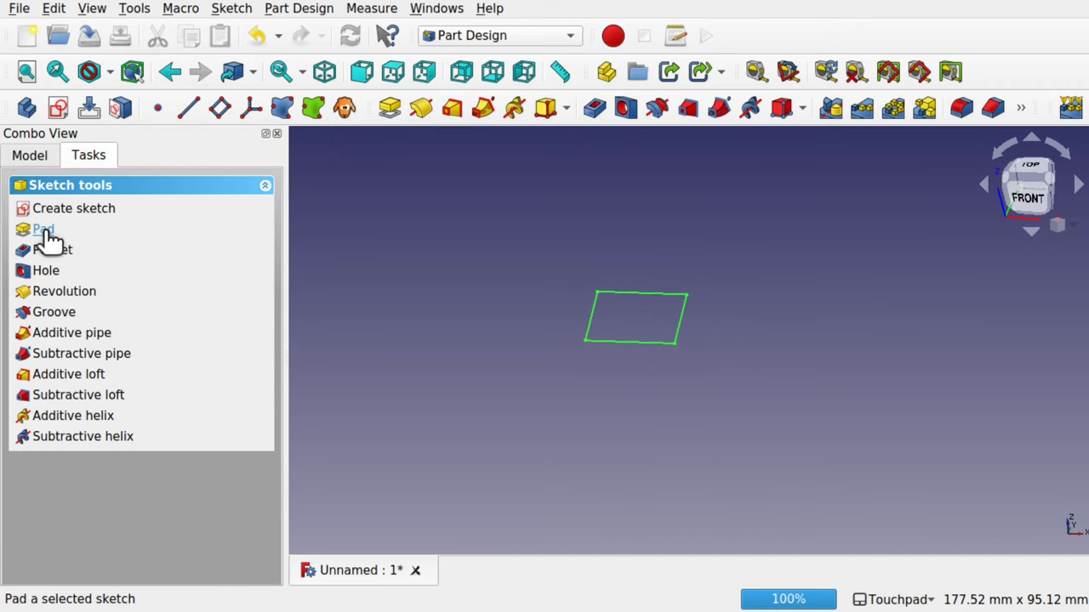
{"action": "left_click", "coordinate": [29, 155]}
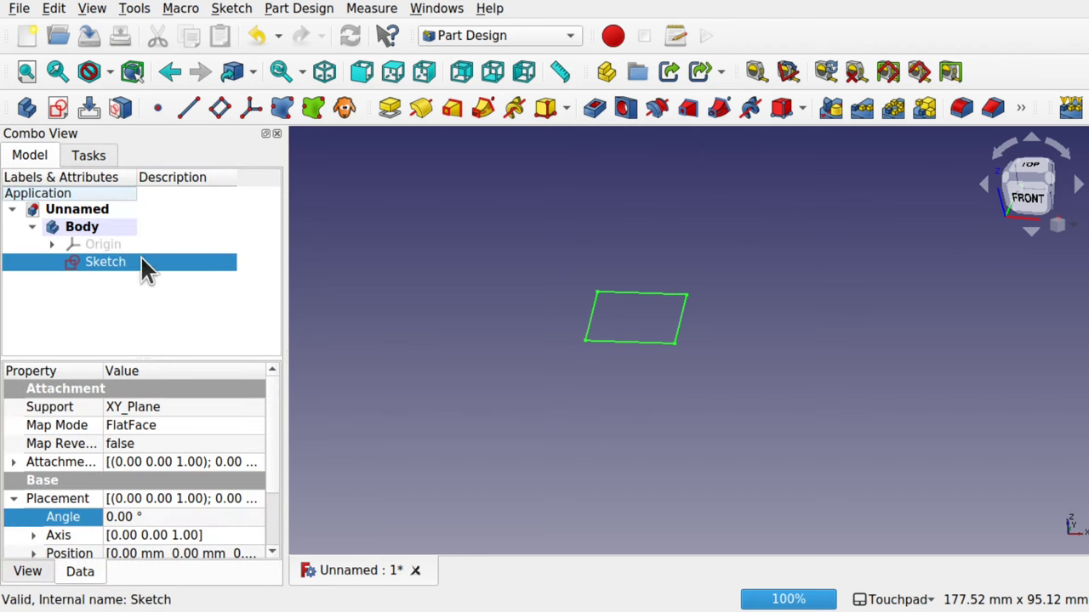
{"action": "left_click", "coordinate": [90, 158]}
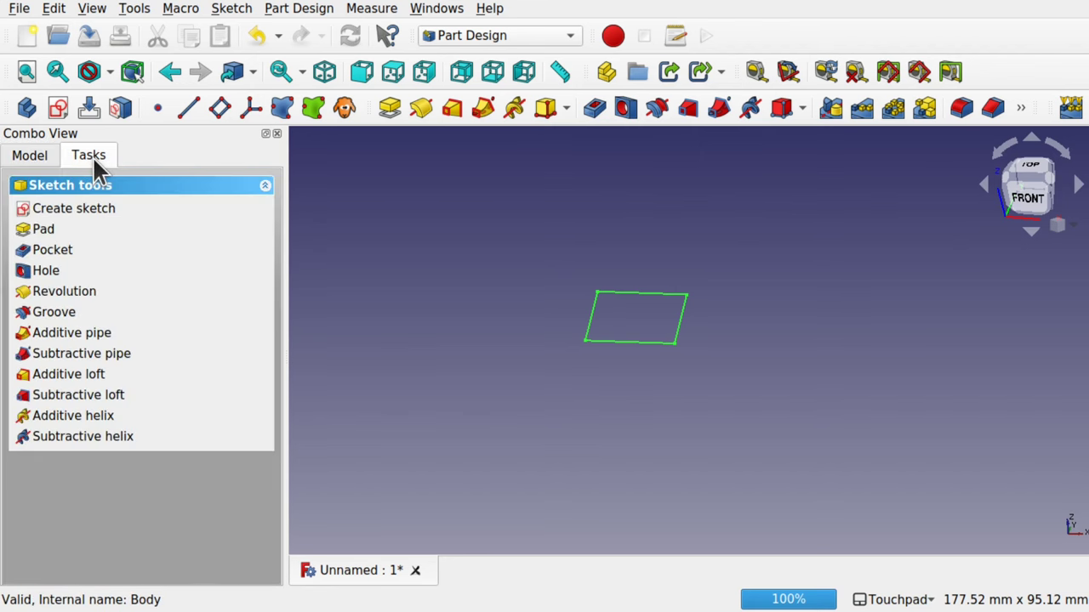
{"action": "left_click", "coordinate": [46, 230]}
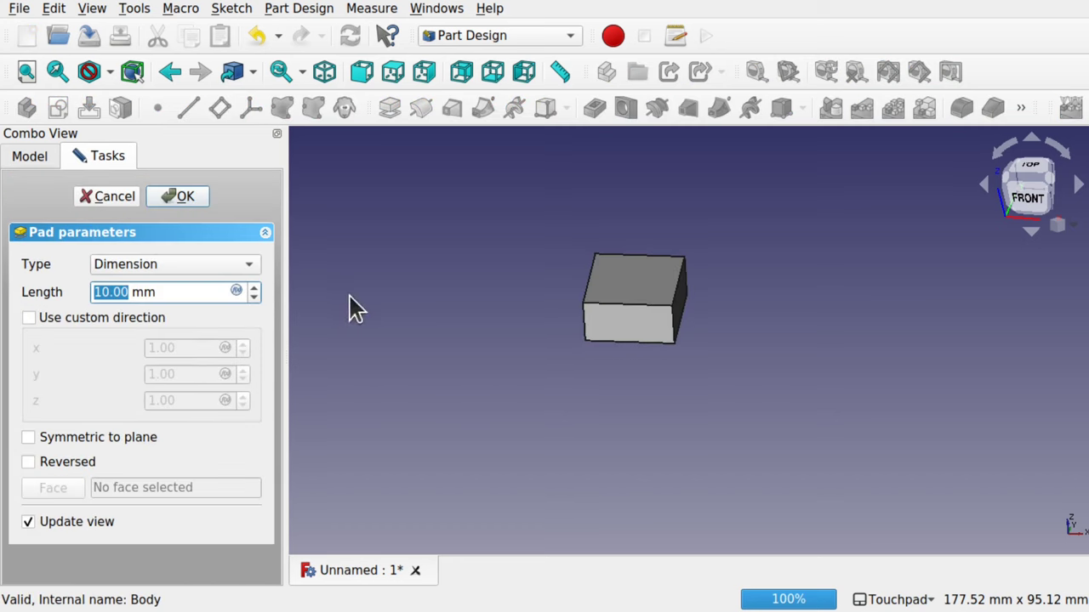
{"action": "type", "text": "2"}
{"action": "key", "text": "Return"}
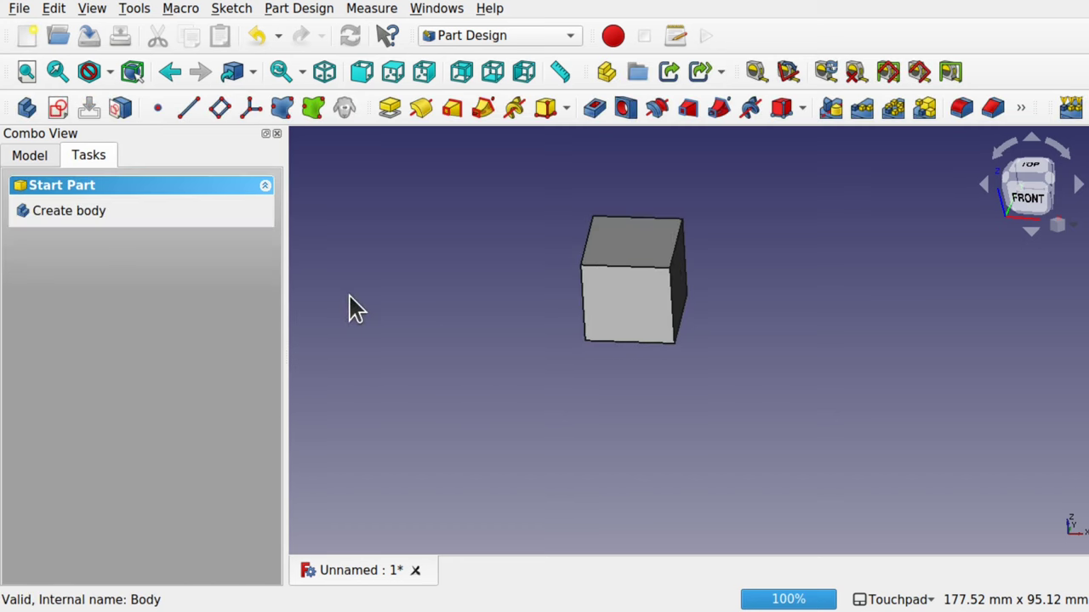
{"action": "scroll", "coordinate": [634, 307], "scroll_direction": "up", "scroll_amount": 2}
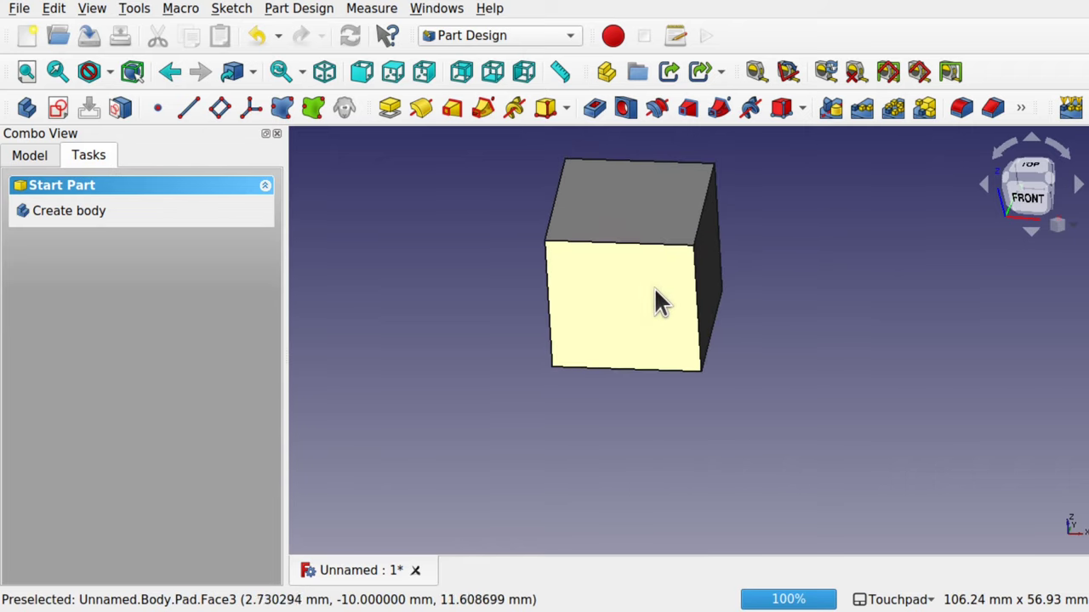
Select the cube's top and bottom faces together and start a Chamfer on them
{"action": "middle_click_drag", "start_coordinate": [656, 303], "coordinate": [729, 335]}
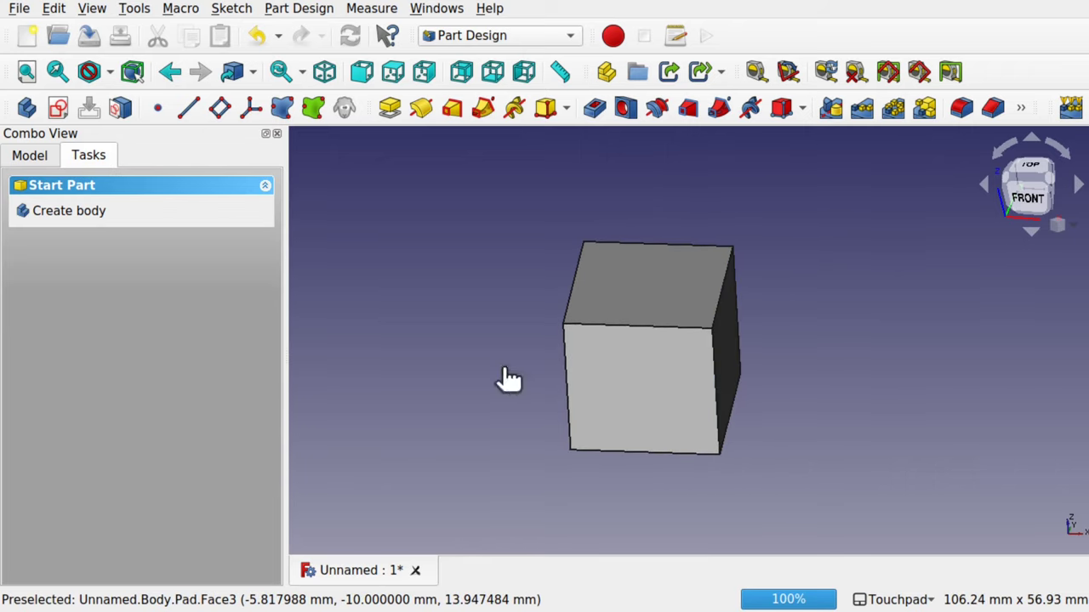
{"action": "middle_click_drag", "start_coordinate": [535, 336], "coordinate": [594, 349]}
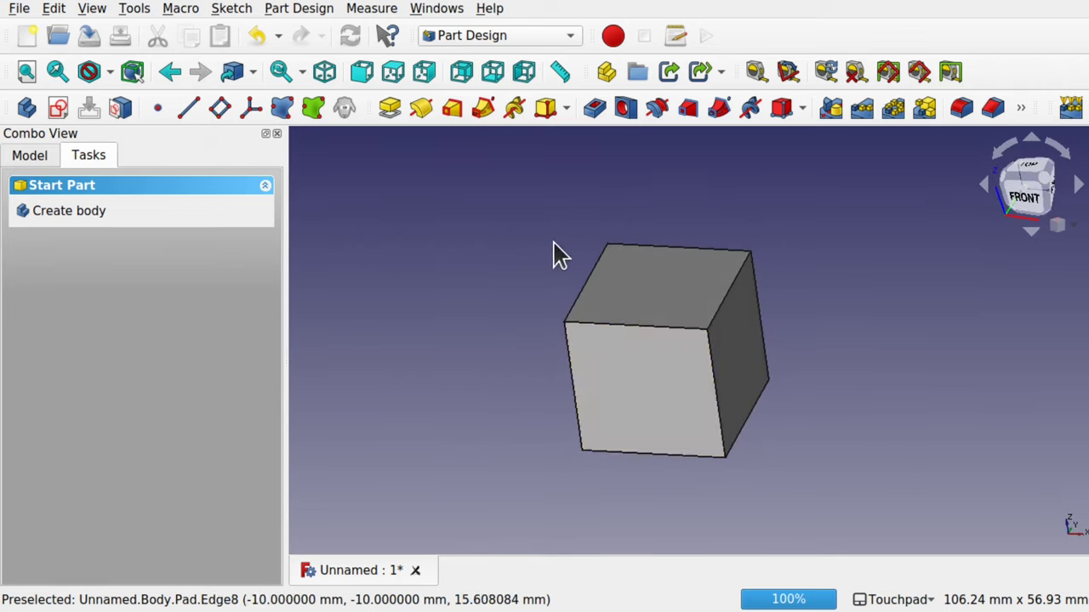
{"action": "middle_click_drag", "start_coordinate": [683, 359], "coordinate": [667, 376]}
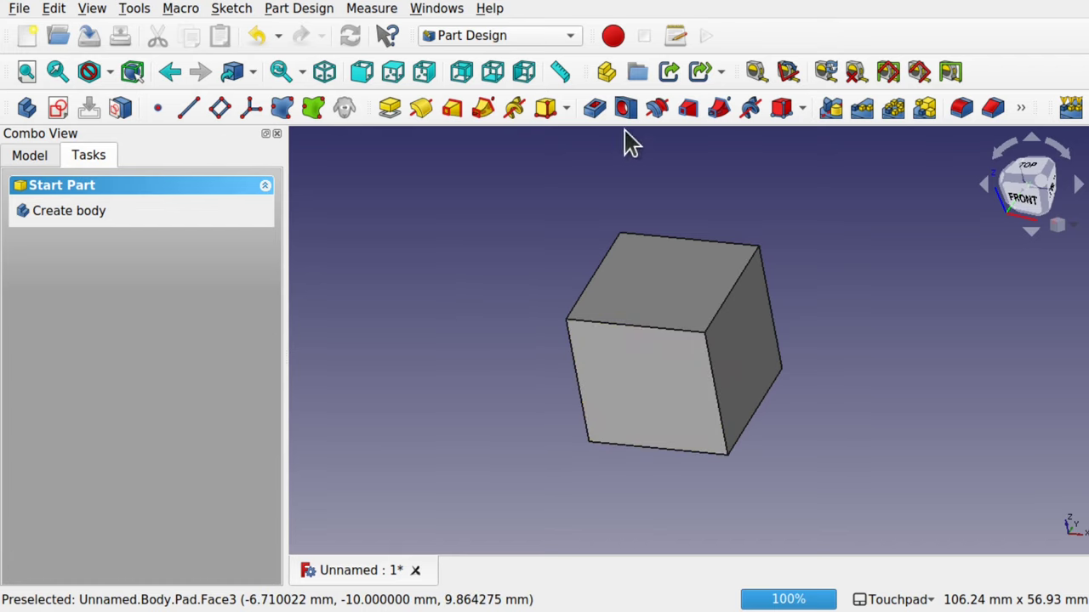
{"action": "left_click", "coordinate": [660, 279]}
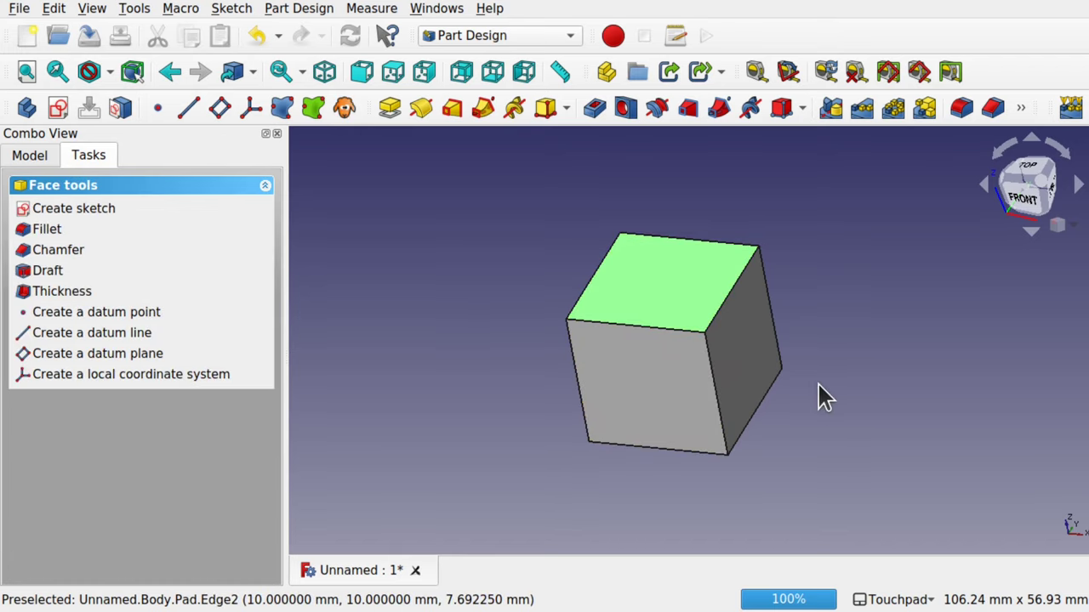
{"action": "left_click_drag", "start_coordinate": [663, 323], "coordinate": [738, 425]}
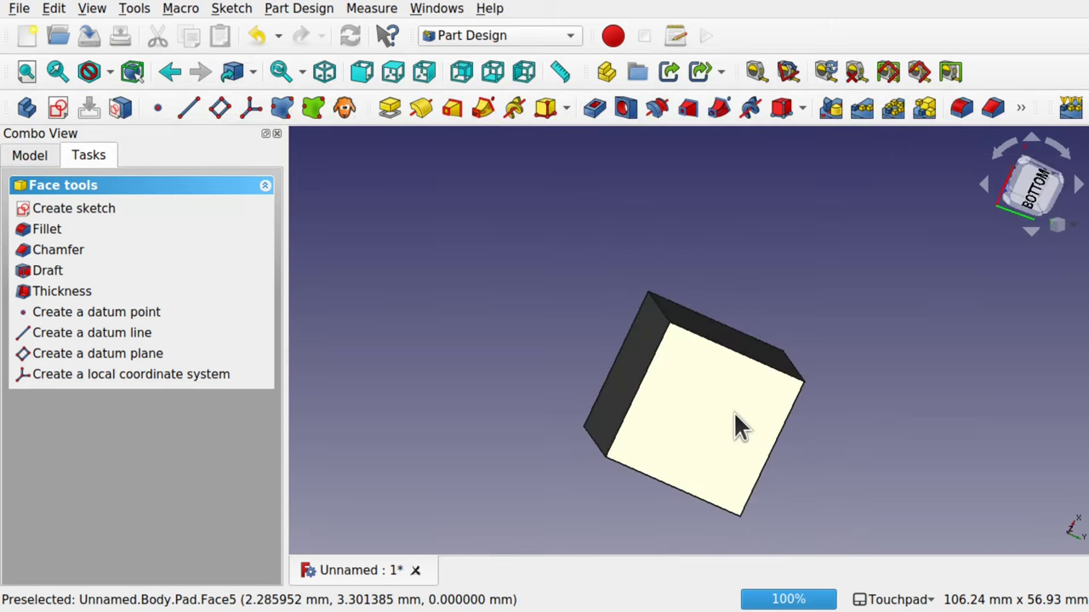
{"action": "left_click", "coordinate": [724, 415], "text": "ctrl"}
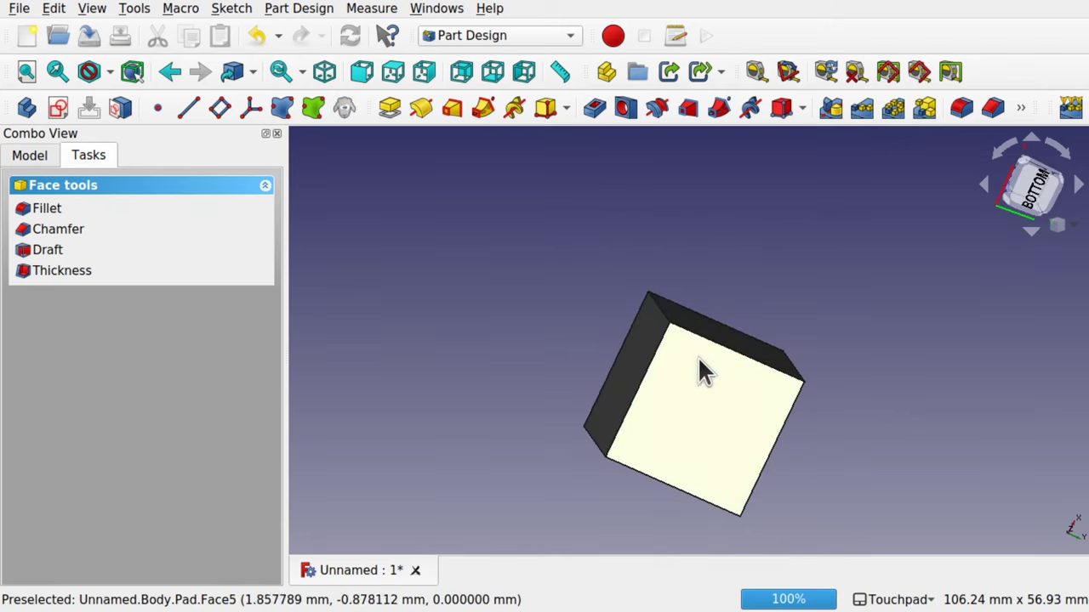
{"action": "left_click_drag", "start_coordinate": [698, 360], "coordinate": [760, 422]}
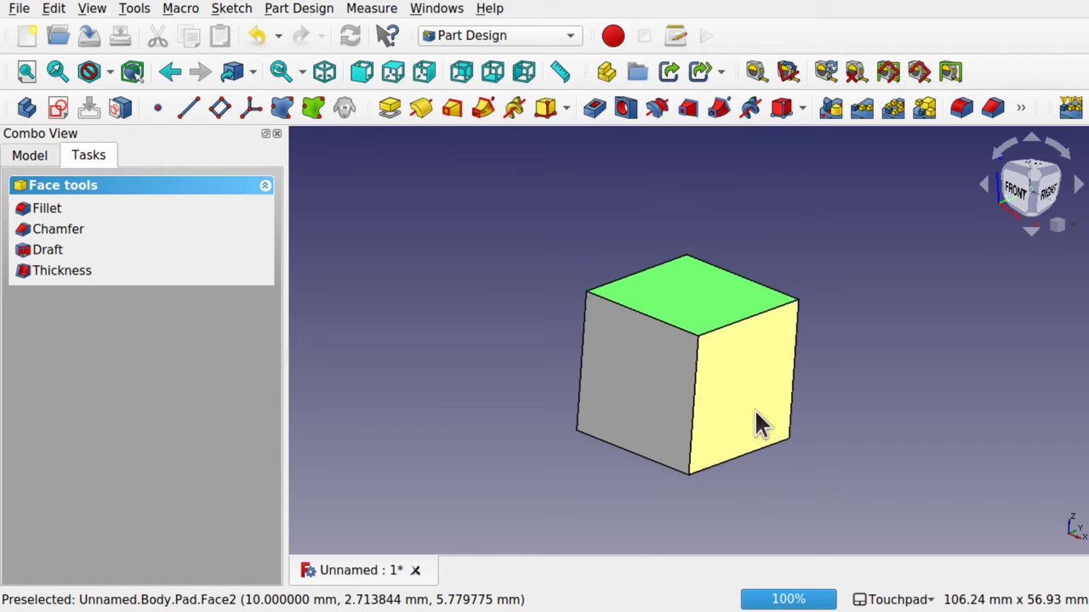
{"action": "left_click", "coordinate": [66, 233]}
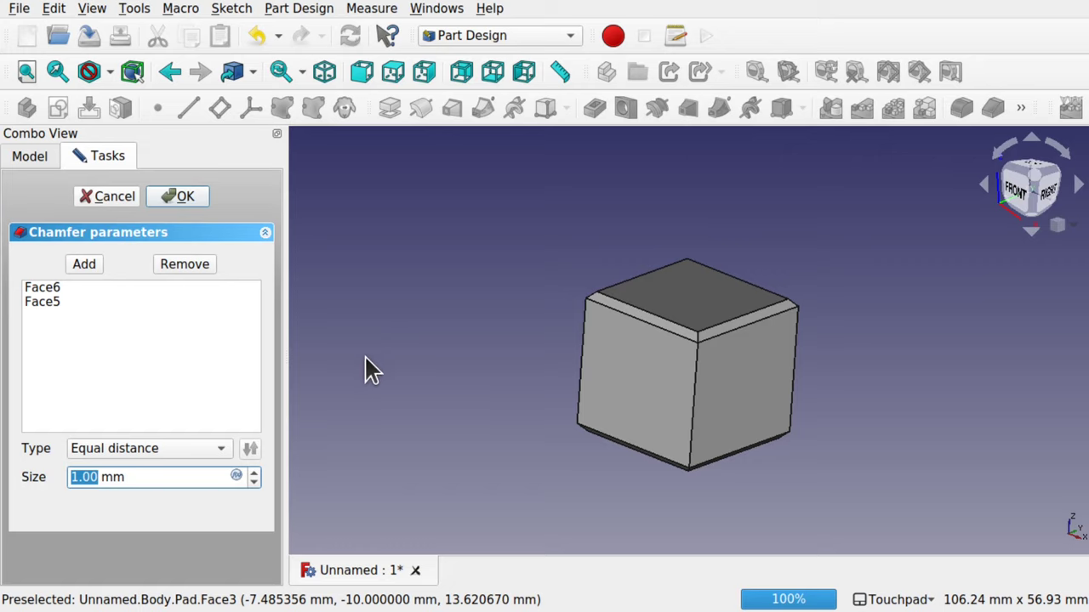
Try stepping the chamfer size up through 5 mm to 10 mm, back to 9 mm, and to 10 mm again
{"action": "scroll", "coordinate": [257, 473], "scroll_direction": "up", "scroll_amount": 8}
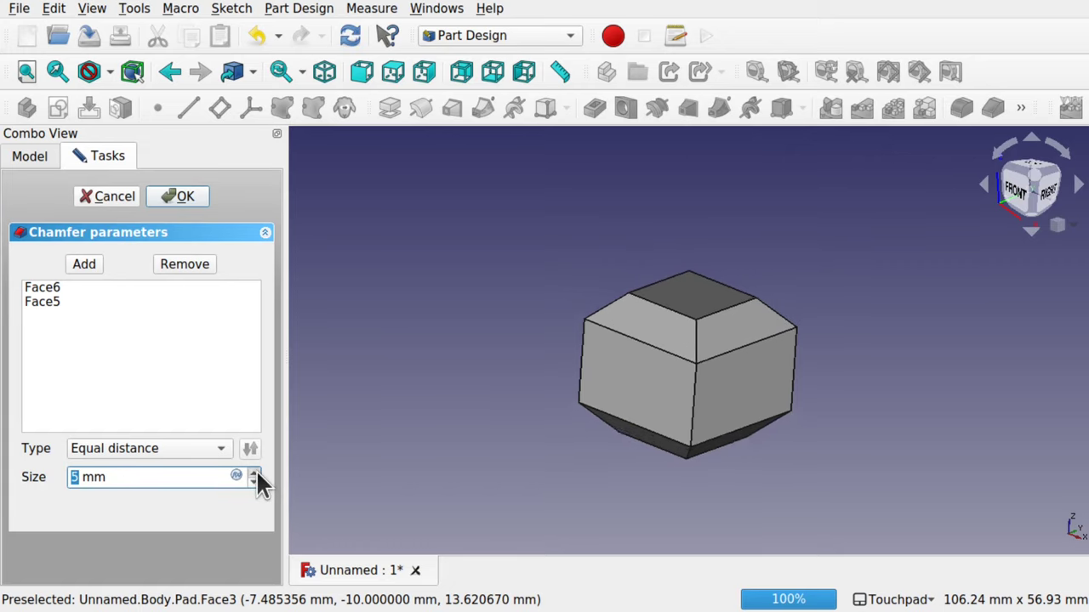
{"action": "scroll", "coordinate": [256, 473], "scroll_direction": "up", "scroll_amount": 1}
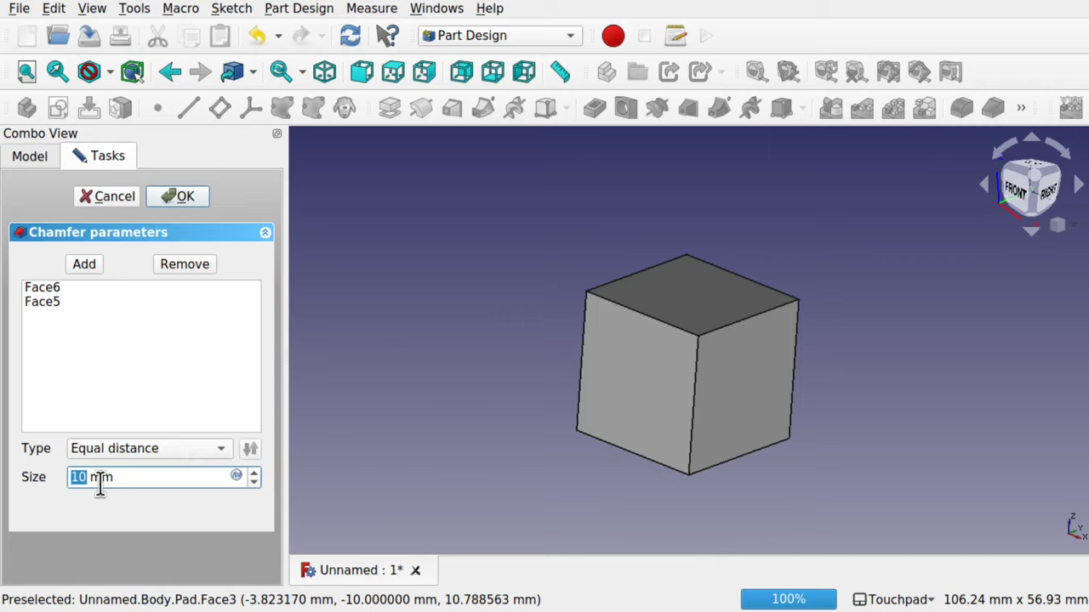
{"action": "scroll", "coordinate": [248, 480], "scroll_direction": "down", "scroll_amount": 1}
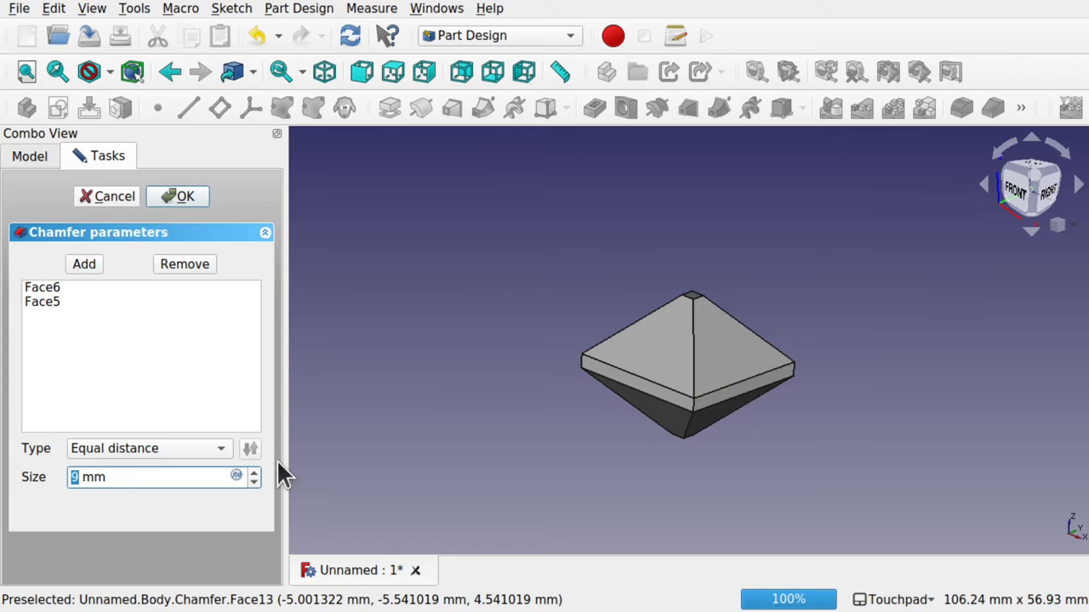
{"action": "left_click", "coordinate": [254, 472]}
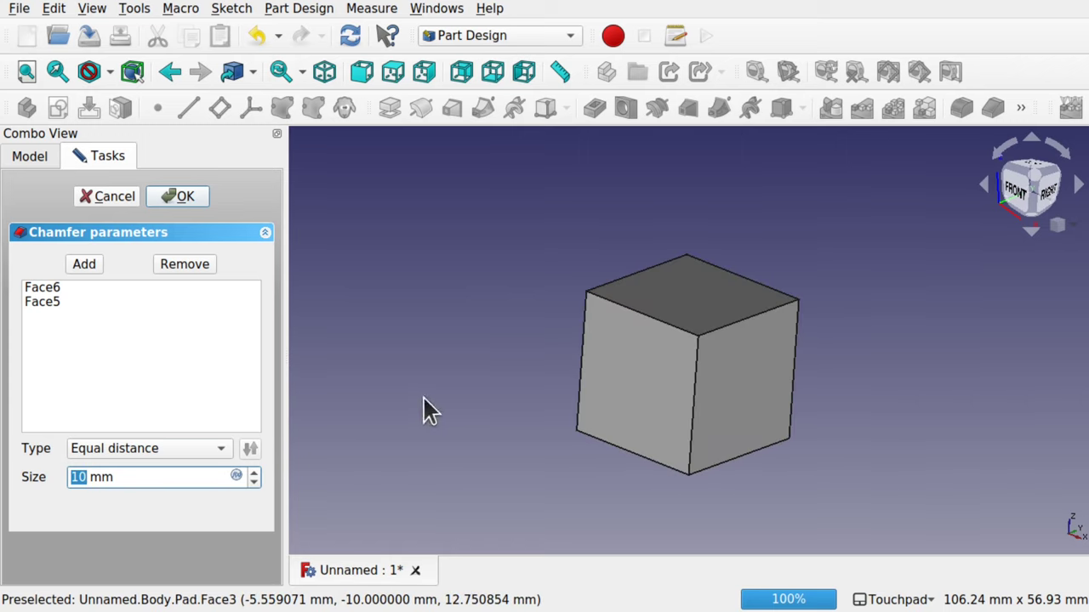
Refine the chamfer size through 9.8 mm and 9.9 mm to 9.99 mm and apply the chamfer
{"action": "type", "text": "9.8"}
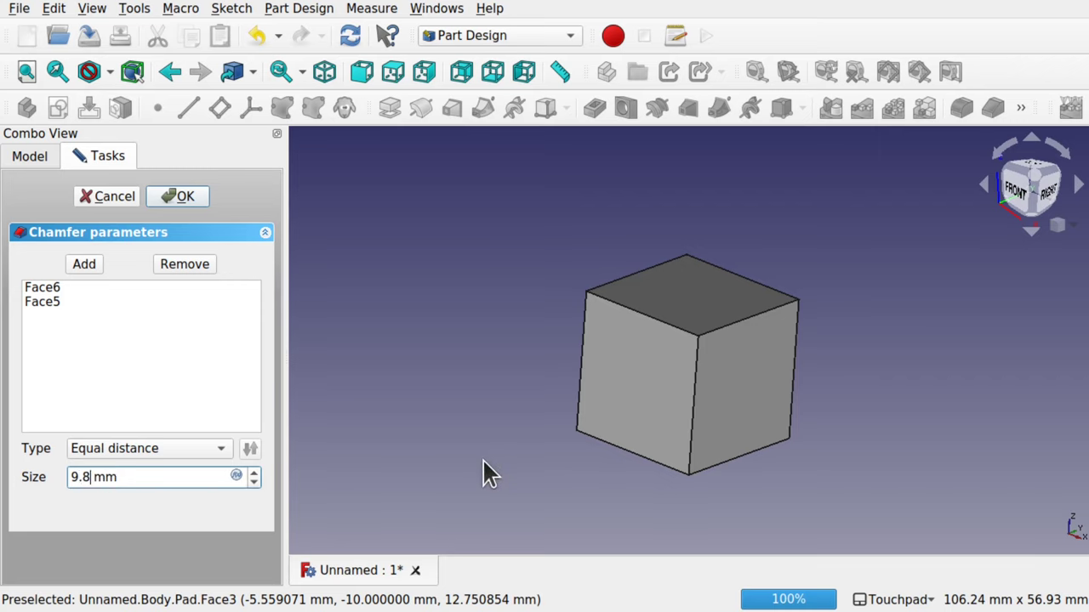
{"action": "scroll", "coordinate": [734, 395], "scroll_direction": "up", "scroll_amount": 3}
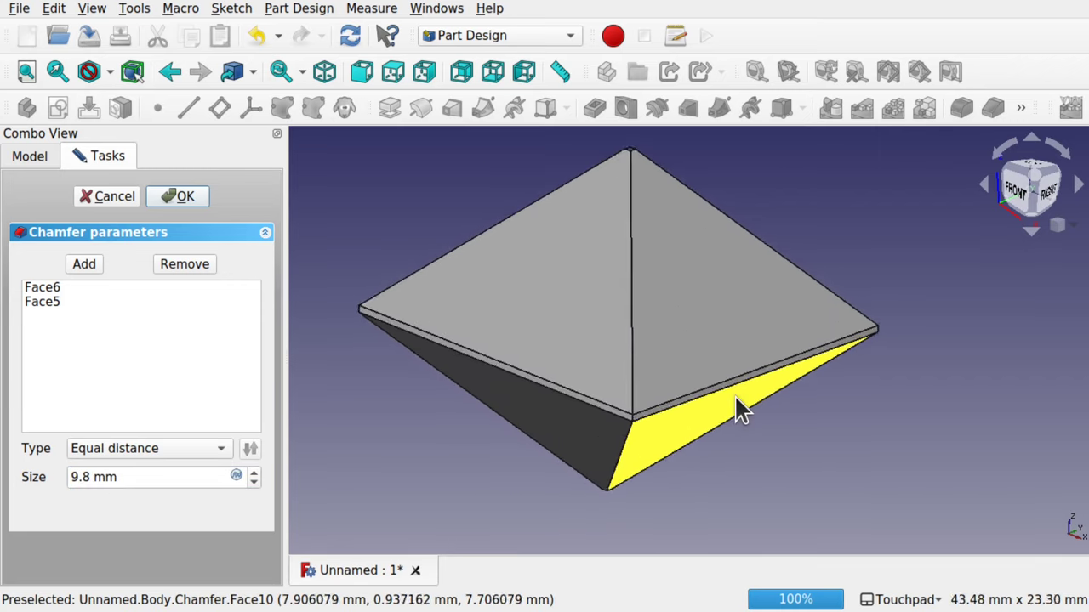
{"action": "scroll", "coordinate": [737, 400], "scroll_direction": "up", "scroll_amount": 1}
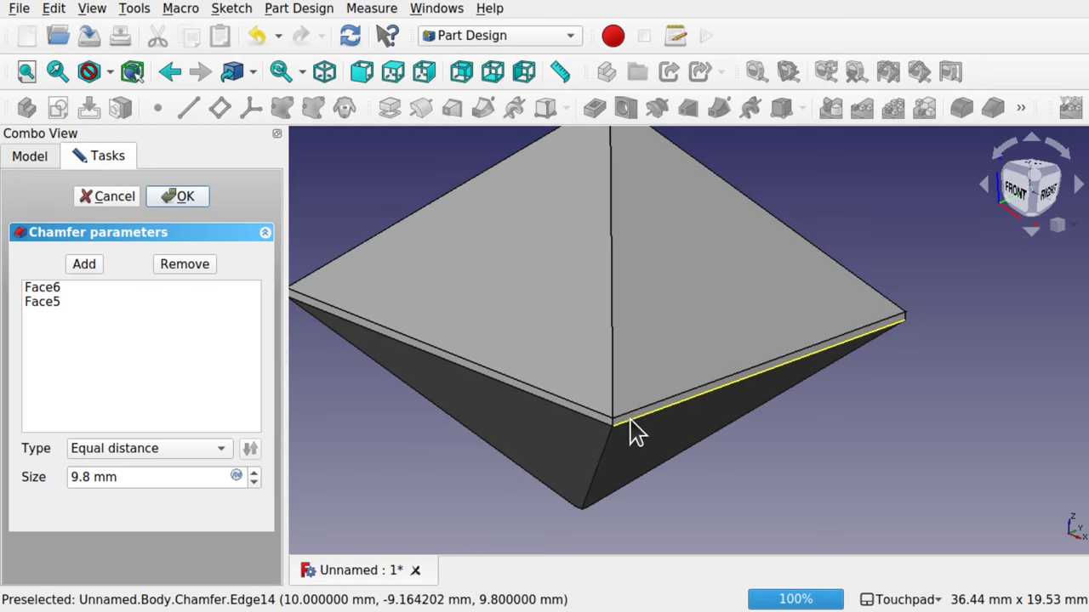
{"action": "left_click", "coordinate": [88, 476]}
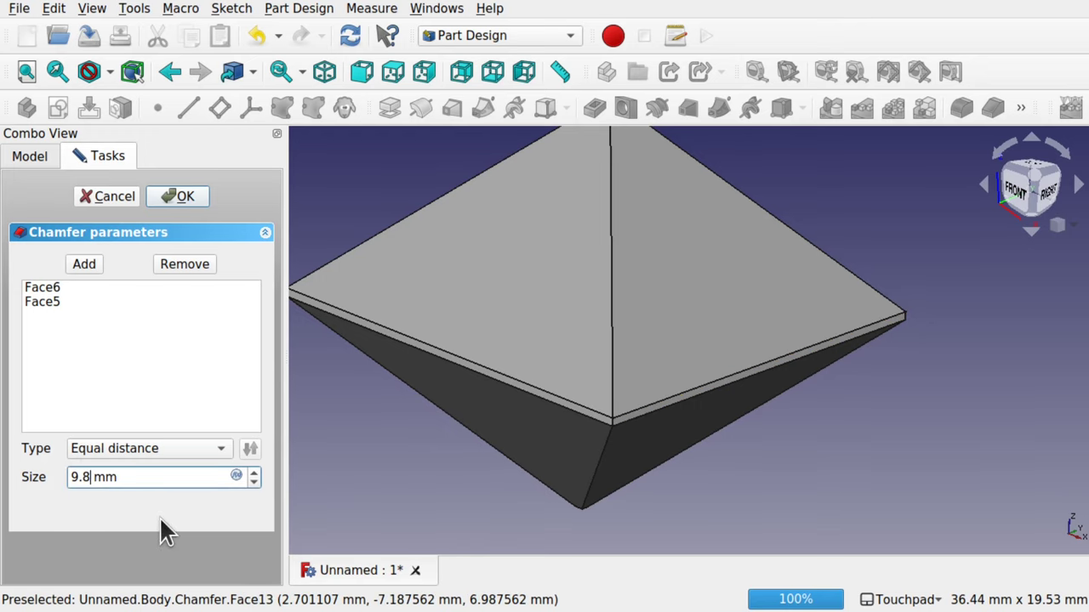
{"action": "key", "text": "BackSpace"}
{"action": "type", "text": "9"}
{"action": "left_click", "coordinate": [89, 476]}
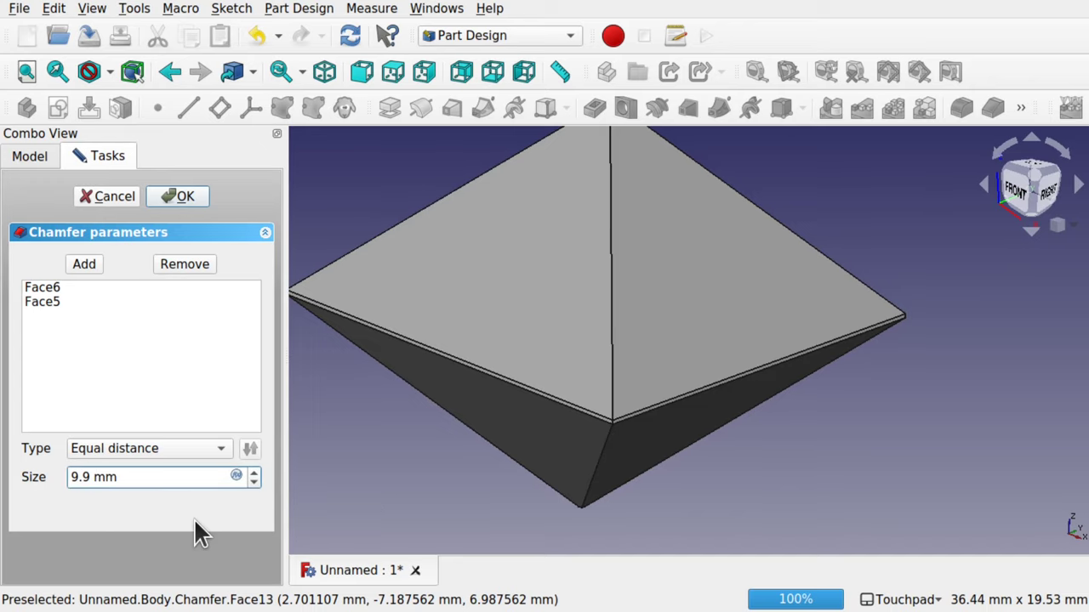
{"action": "type", "text": "9"}
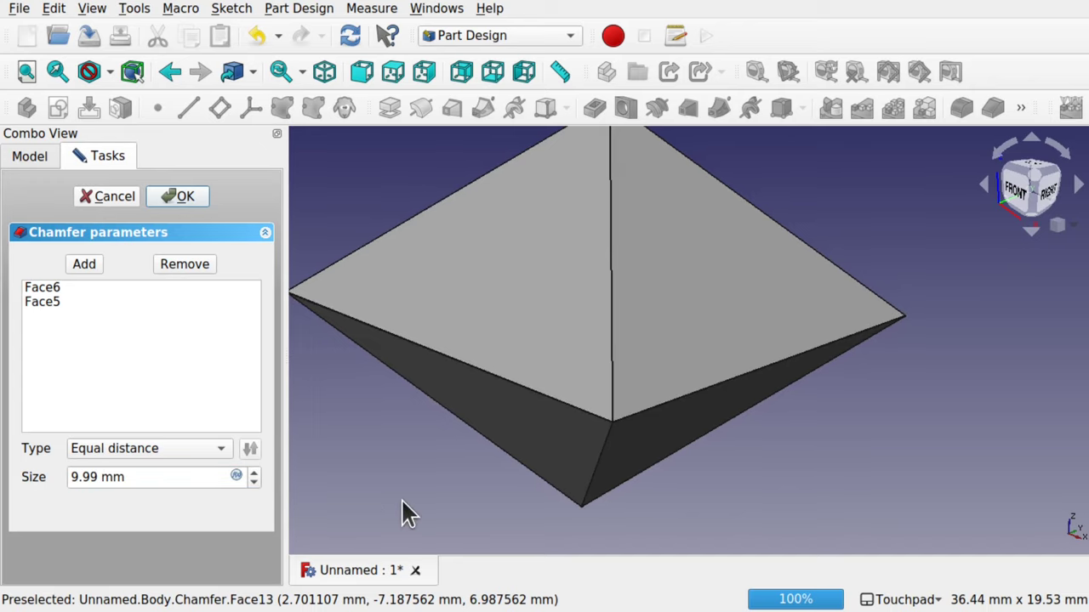
{"action": "mouse_move", "coordinate": [466, 483]}
{"action": "left_mouse_down", "text": "alt"}
{"action": "mouse_move", "coordinate": [550, 442]}
{"action": "mouse_move", "coordinate": [465, 485]}
{"action": "left_mouse_up", "text": "alt"}
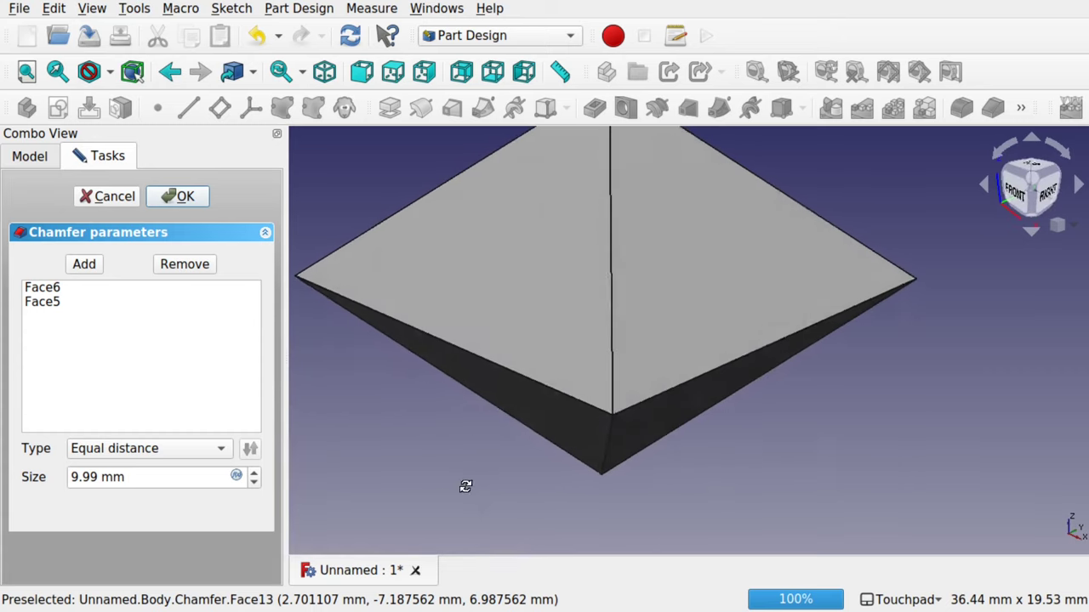
{"action": "left_click", "coordinate": [183, 197]}
Show the model tree and switch from the Part Design workbench to the Draft workbench
{"action": "left_click_drag", "start_coordinate": [635, 287], "coordinate": [756, 302], "text": "alt"}
{"action": "scroll", "coordinate": [601, 263], "scroll_direction": "down", "scroll_amount": 3}
{"action": "left_click_drag", "start_coordinate": [679, 288], "coordinate": [579, 368], "text": "alt"}
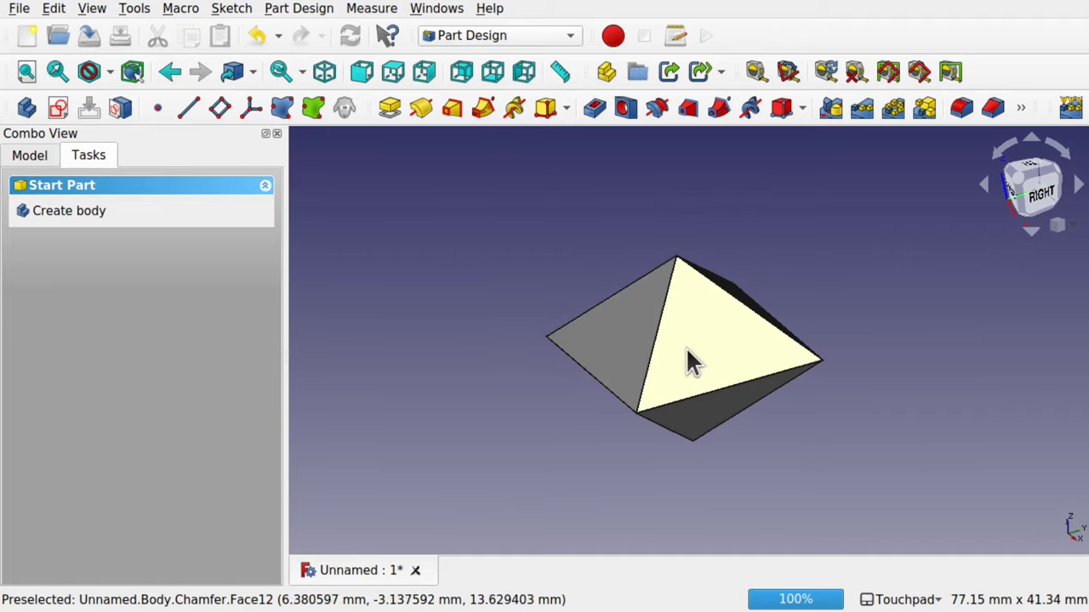
{"action": "left_click_drag", "start_coordinate": [643, 331], "coordinate": [377, 251], "text": "alt"}
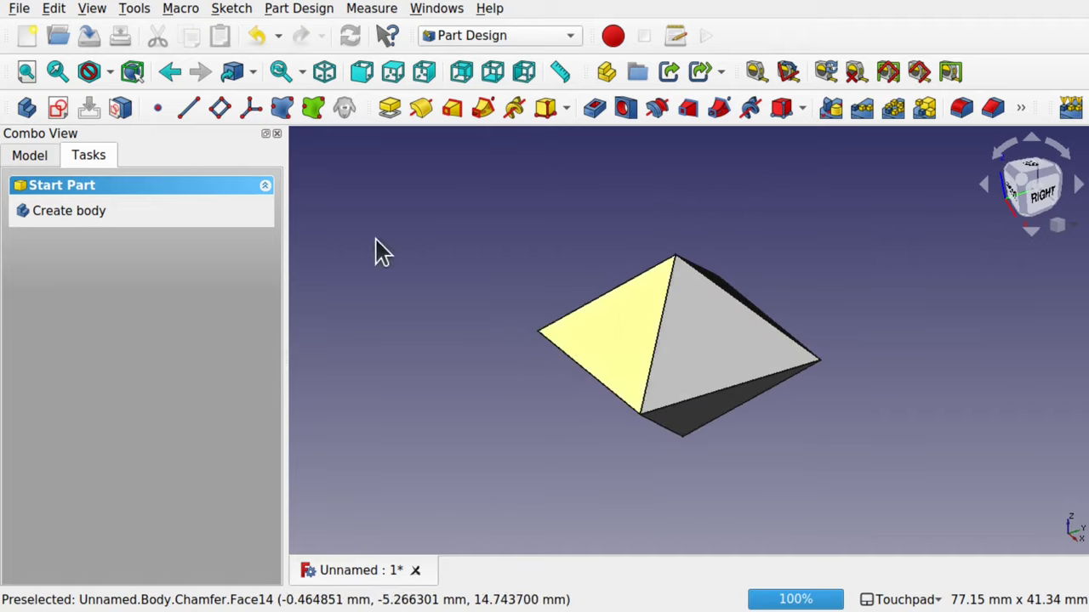
{"action": "left_click", "coordinate": [30, 155]}
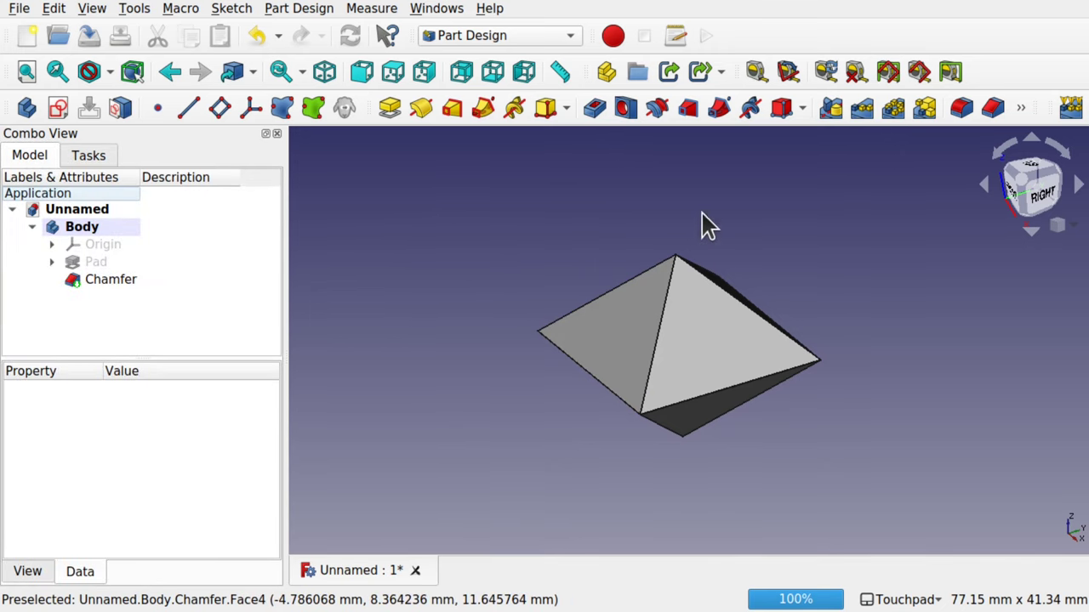
{"action": "left_click", "coordinate": [515, 36]}
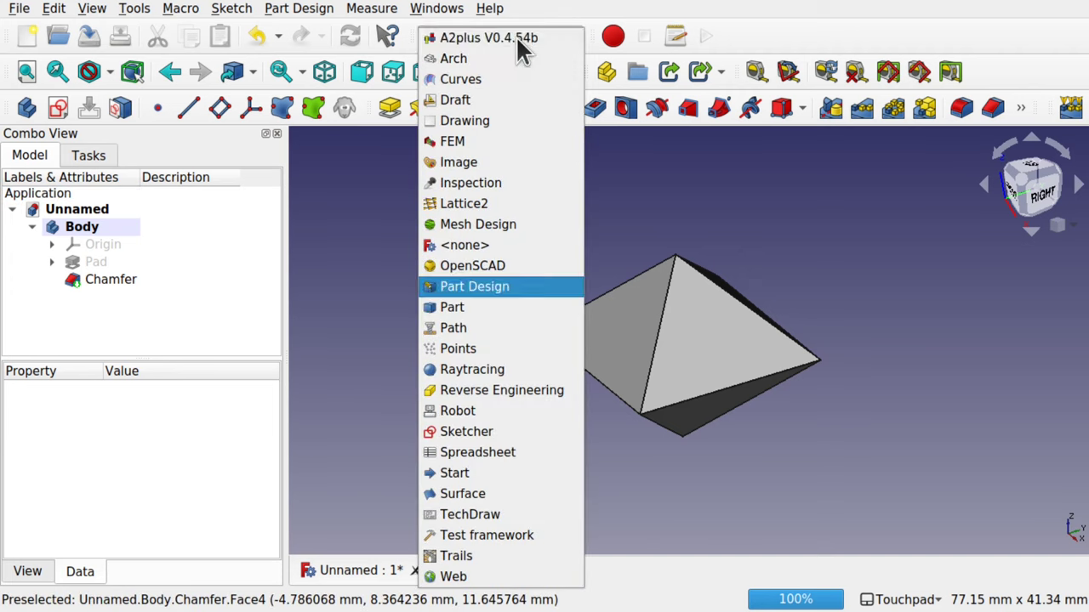
{"action": "left_click", "coordinate": [459, 100]}
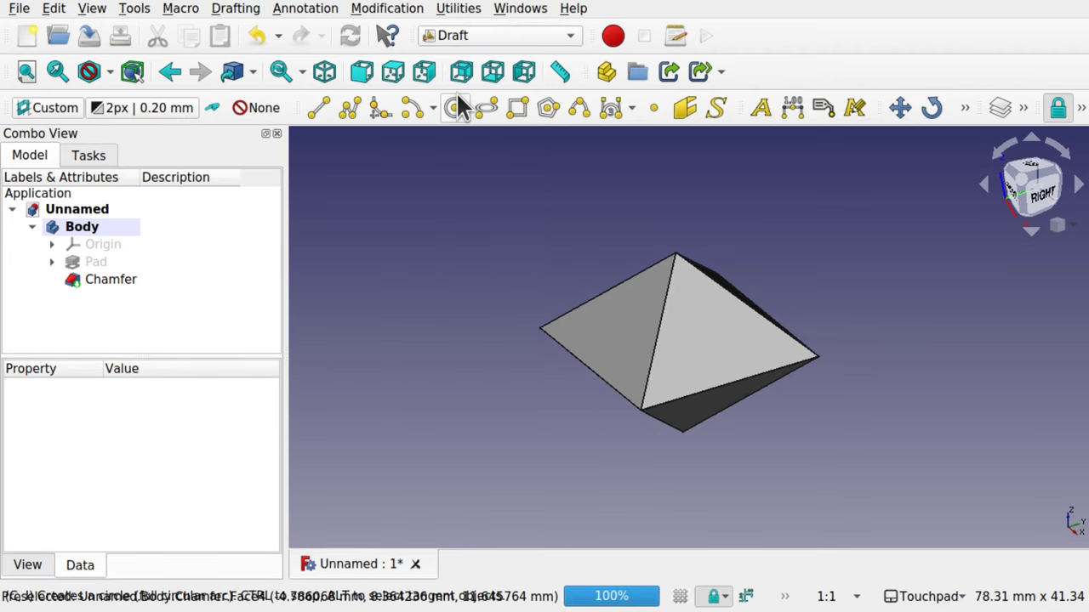
Set the Draft working plane to Top (XY) with SelectPlane
{"action": "middle_click_drag", "start_coordinate": [734, 175], "coordinate": [759, 225]}
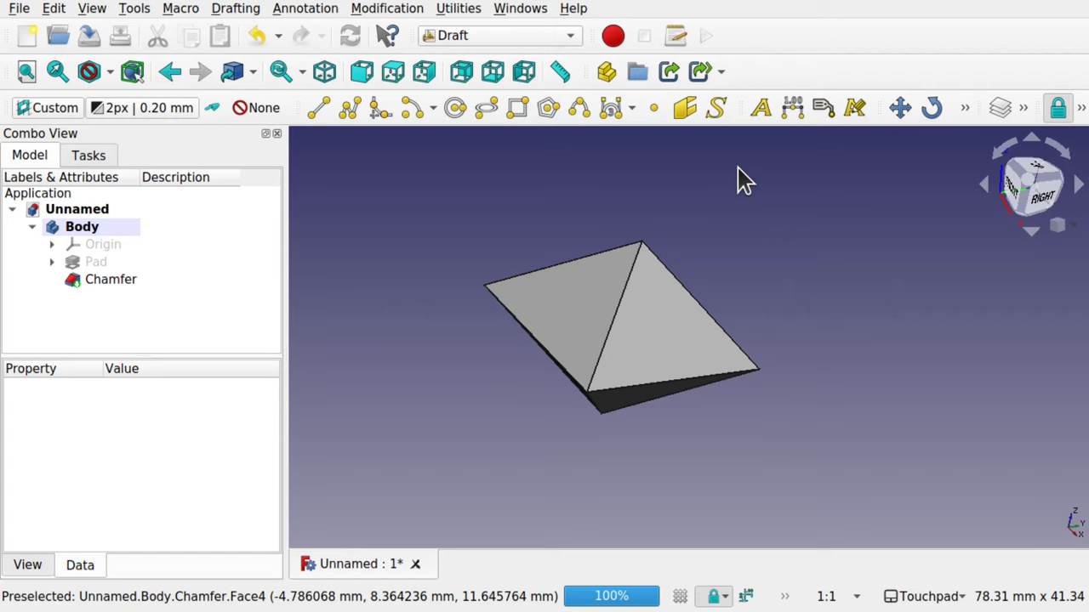
{"action": "middle_click_drag", "start_coordinate": [722, 246], "coordinate": [678, 244]}
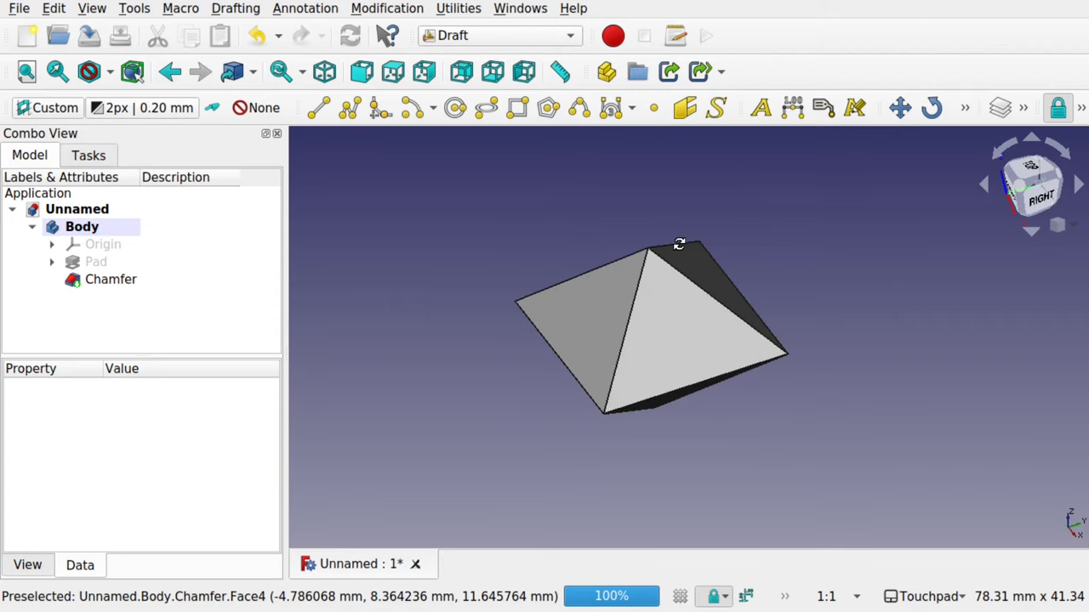
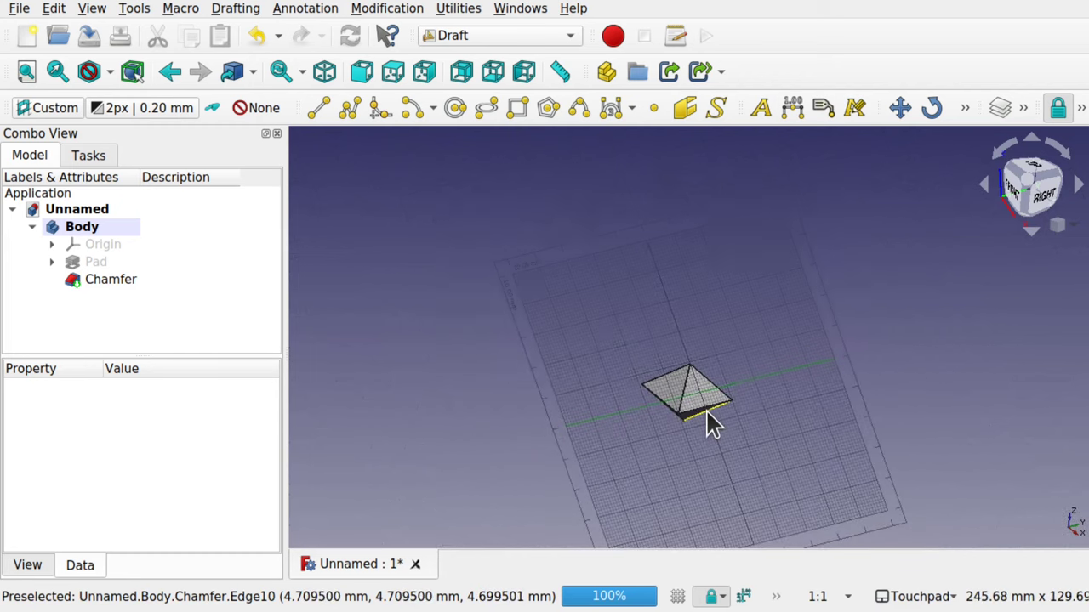
{"action": "left_click_drag", "start_coordinate": [688, 447], "coordinate": [570, 449]}
{"action": "left_click_drag", "start_coordinate": [643, 439], "coordinate": [624, 461]}
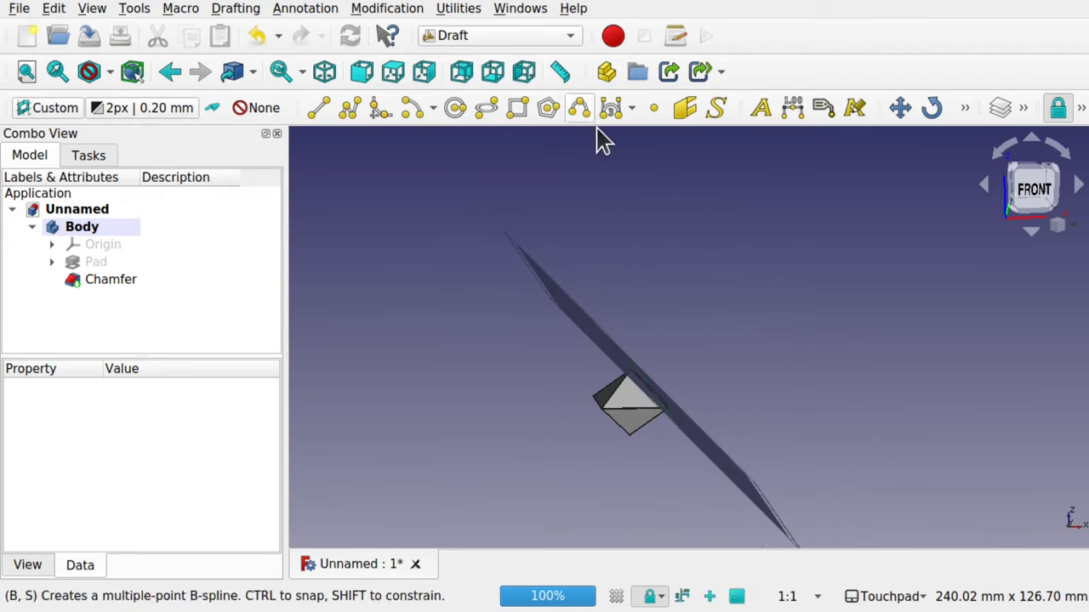
{"action": "left_click", "coordinate": [456, 9]}
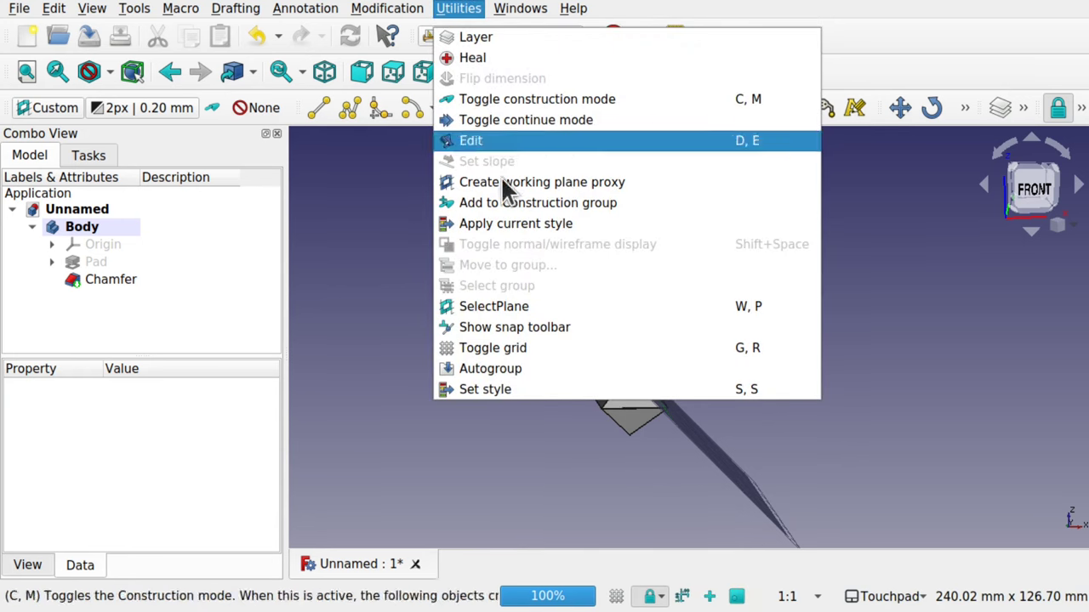
{"action": "left_click", "coordinate": [561, 307]}
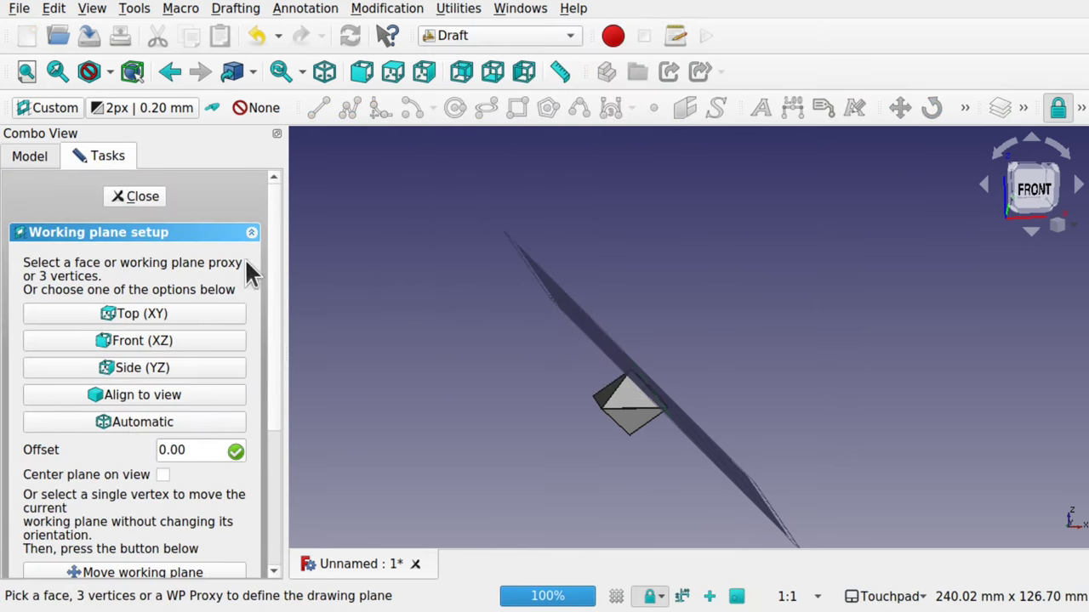
{"action": "left_click", "coordinate": [170, 313]}
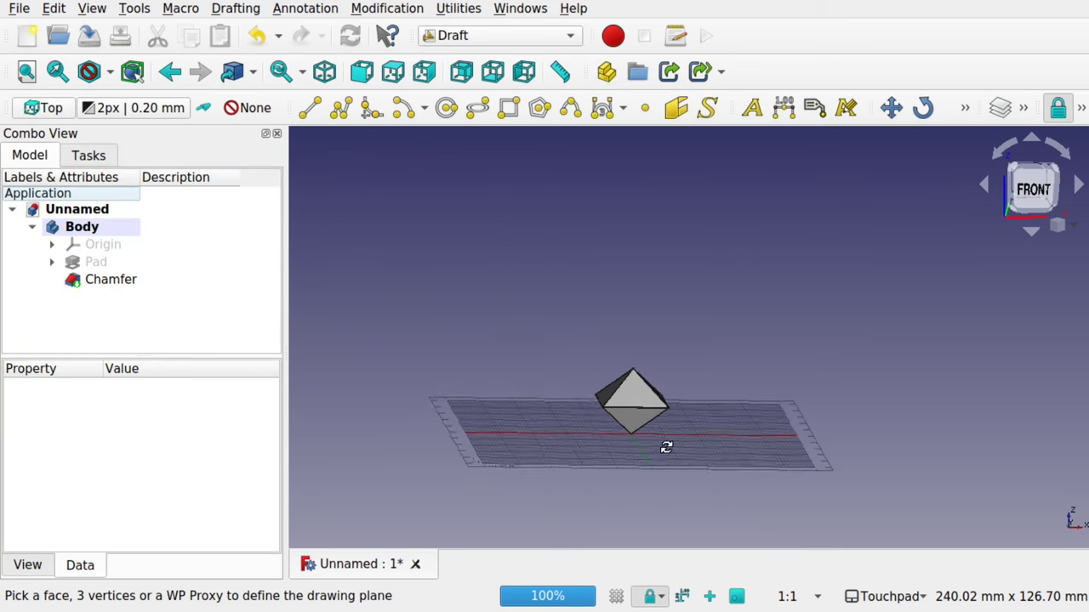
Align the Draft working plane to a sloped triangular face of the chamfered body with SelectPlane and clear the selection
{"action": "left_click_drag", "start_coordinate": [664, 445], "coordinate": [575, 356], "text": "alt"}
{"action": "left_click_drag", "start_coordinate": [695, 430], "coordinate": [741, 425], "text": "alt"}
{"action": "scroll", "coordinate": [686, 454], "scroll_direction": "up", "scroll_amount": 3}
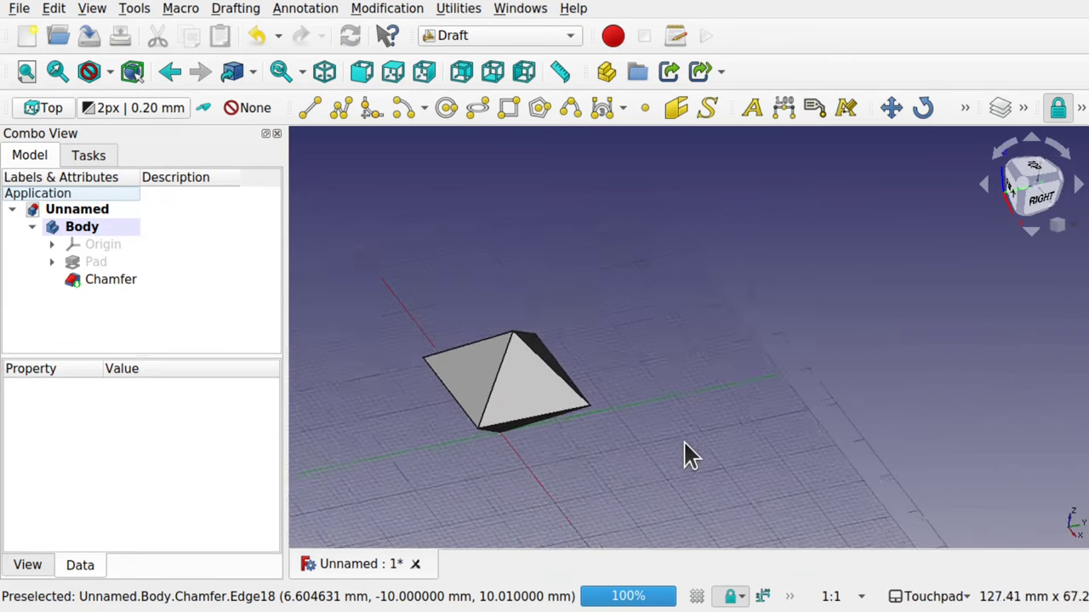
{"action": "mouse_move", "coordinate": [685, 454]}
{"action": "left_mouse_down", "text": "alt"}
{"action": "mouse_move", "coordinate": [571, 465]}
{"action": "mouse_move", "coordinate": [615, 432]}
{"action": "mouse_move", "coordinate": [706, 445]}
{"action": "left_mouse_up", "text": "alt"}
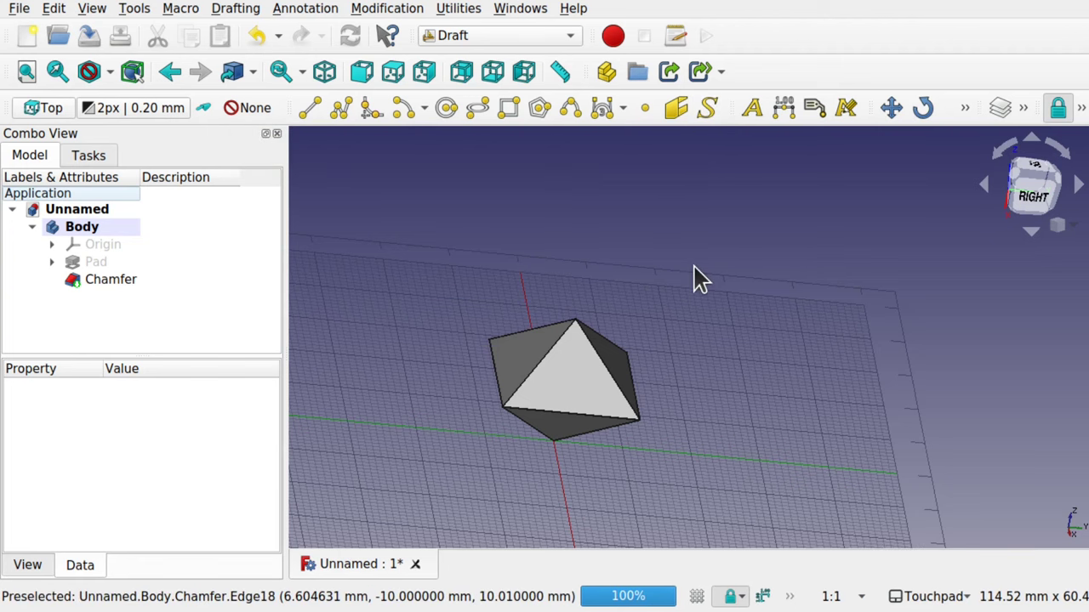
{"action": "left_click", "coordinate": [584, 395]}
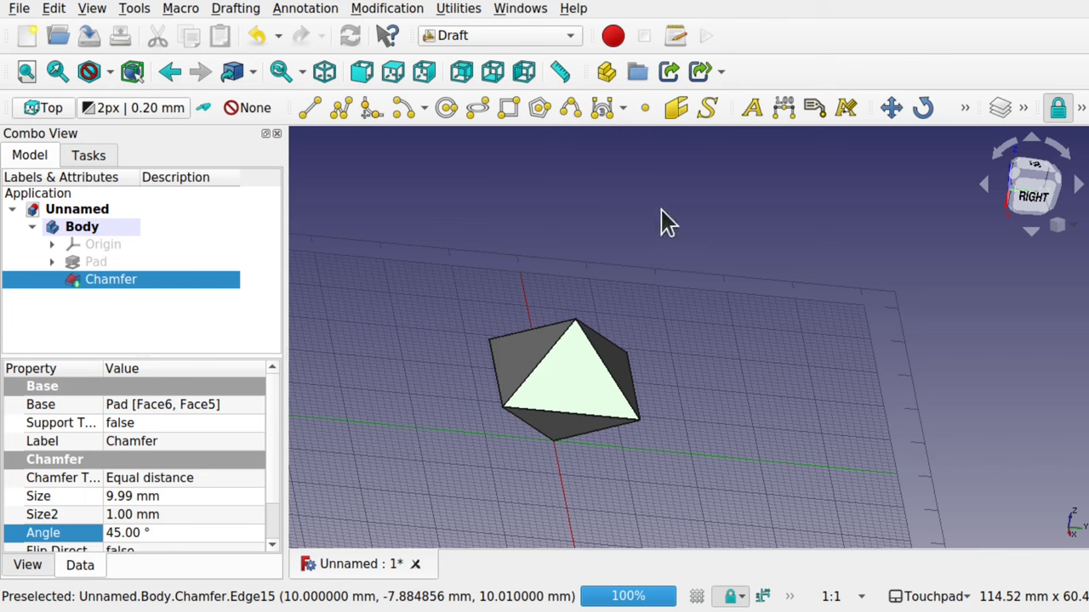
{"action": "left_click", "coordinate": [458, 11]}
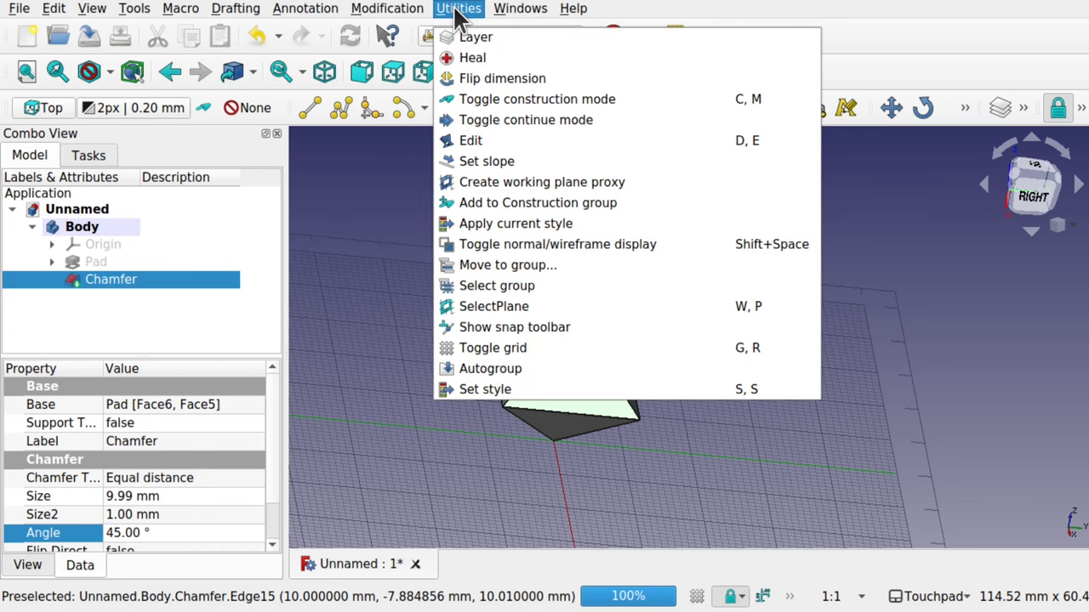
{"action": "left_click", "coordinate": [558, 311]}
{"action": "left_click_drag", "start_coordinate": [562, 323], "coordinate": [741, 382], "text": "alt"}
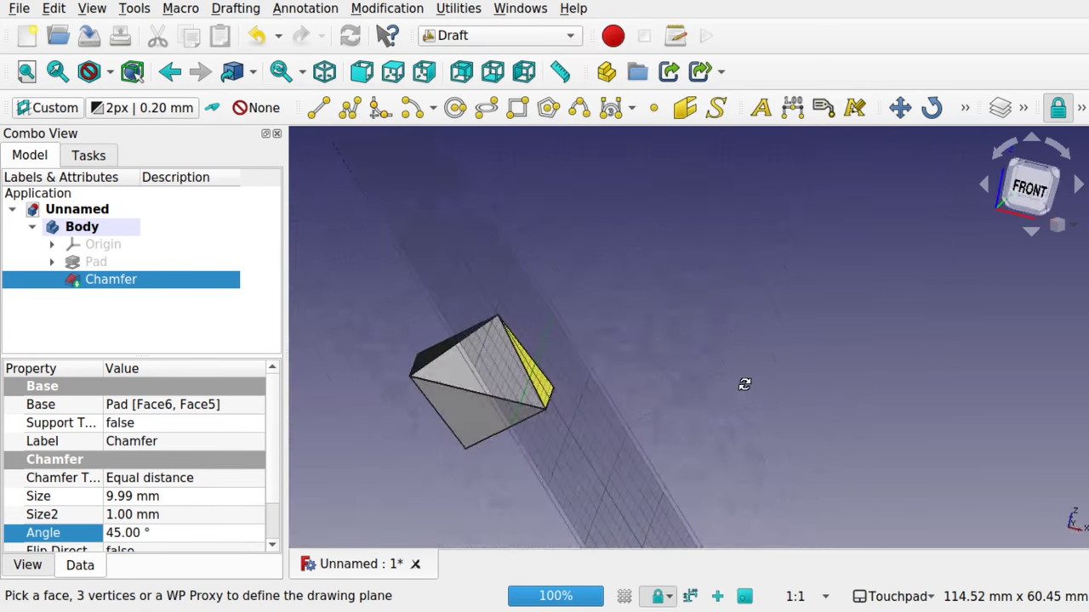
{"action": "left_click_drag", "start_coordinate": [574, 421], "coordinate": [605, 361], "text": "alt"}
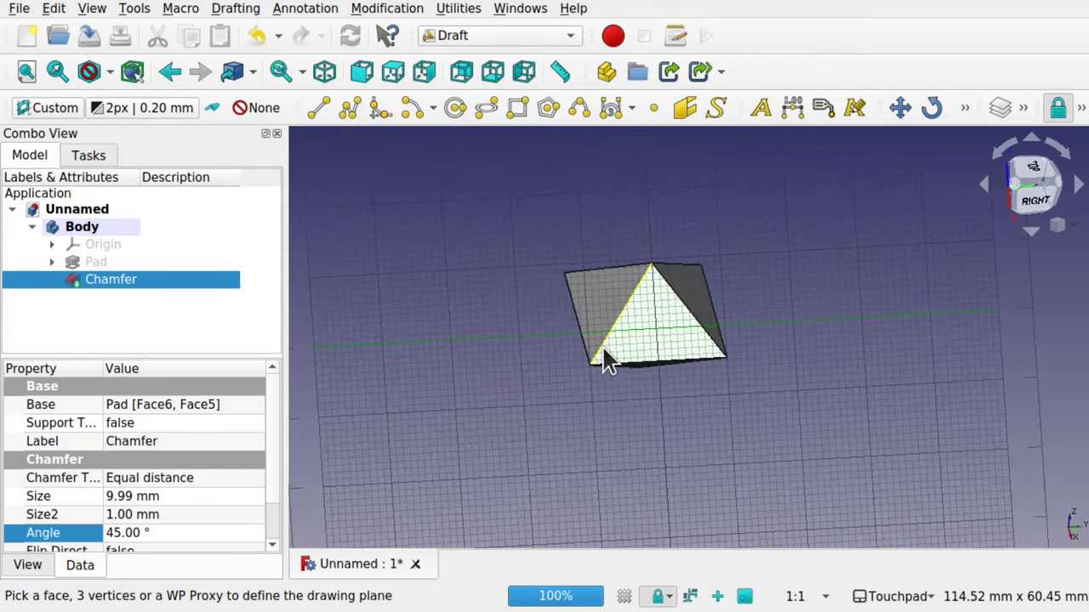
{"action": "left_click_drag", "start_coordinate": [646, 310], "coordinate": [661, 348], "text": "alt"}
{"action": "left_click_drag", "start_coordinate": [777, 333], "coordinate": [655, 369], "text": "alt"}
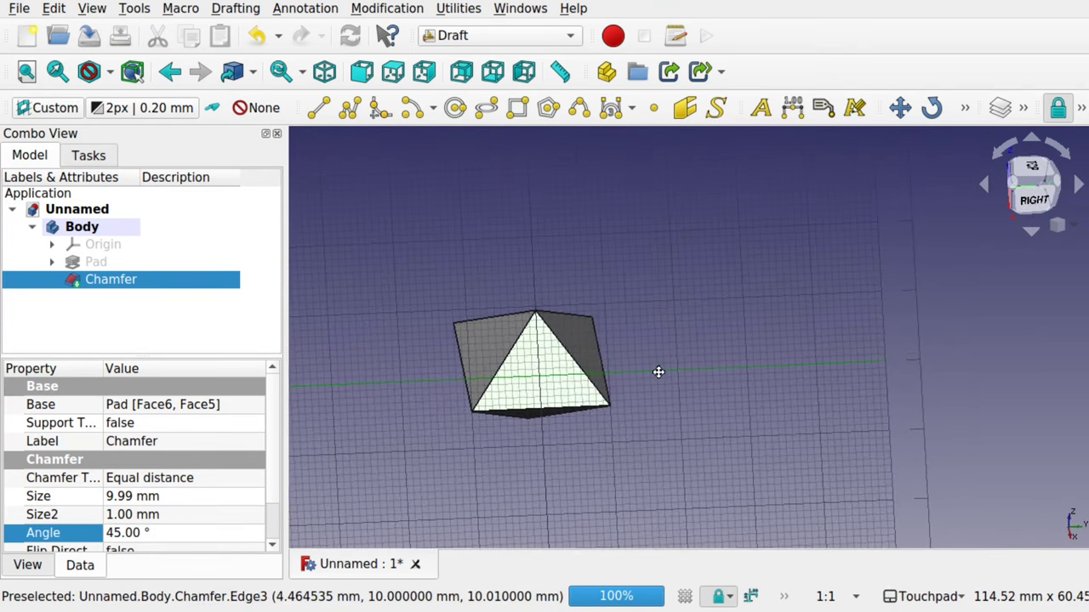
{"action": "scroll", "coordinate": [568, 374], "scroll_direction": "up", "scroll_amount": 3}
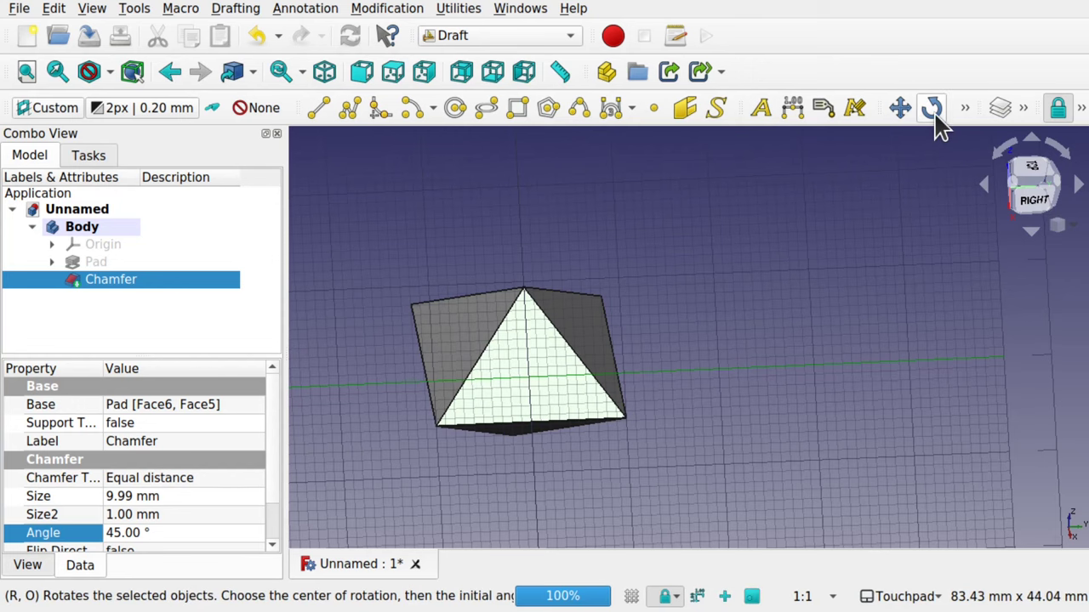
{"action": "left_click", "coordinate": [704, 306]}
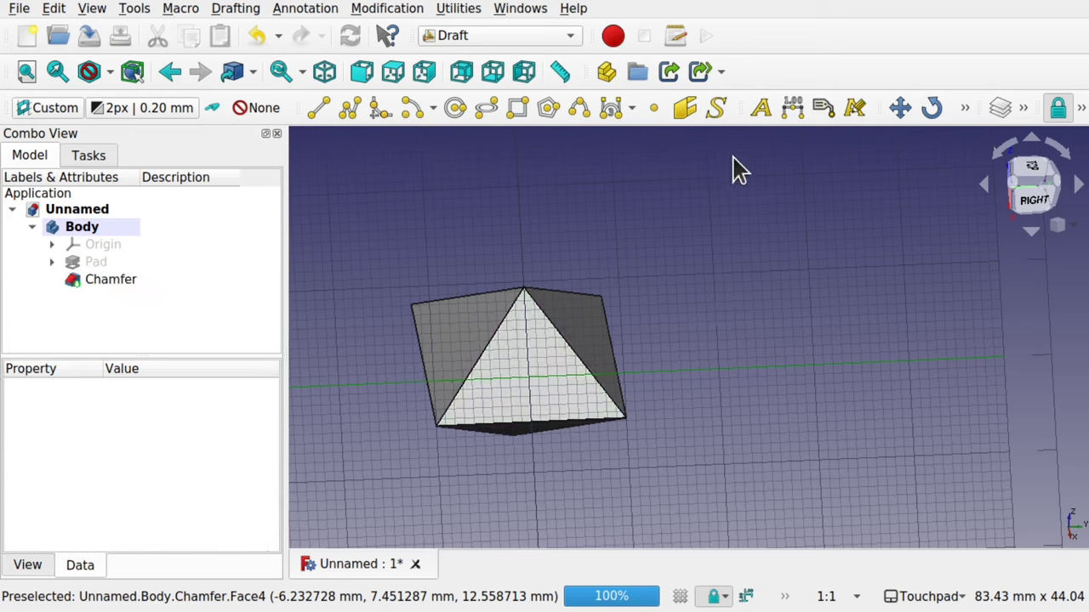
Start a ShapeString, check the snap options, and place its insertion point beside the dice at about X -0.71, Y 41.12, Z 20.72 mm
{"action": "left_click", "coordinate": [223, 10]}
{"action": "left_click", "coordinate": [308, 290]}
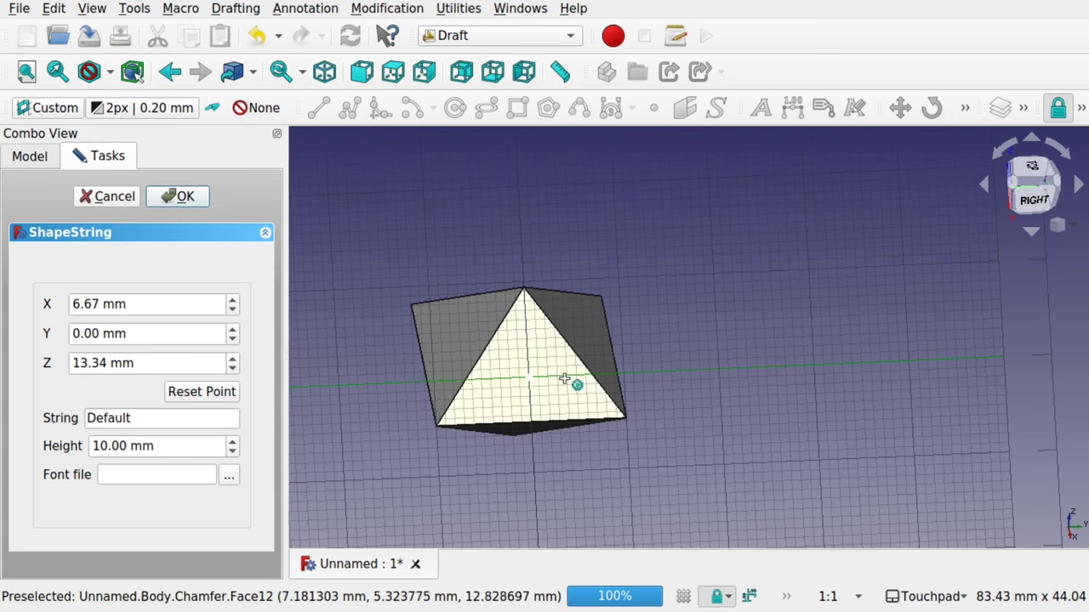
{"action": "left_click", "coordinate": [1080, 108]}
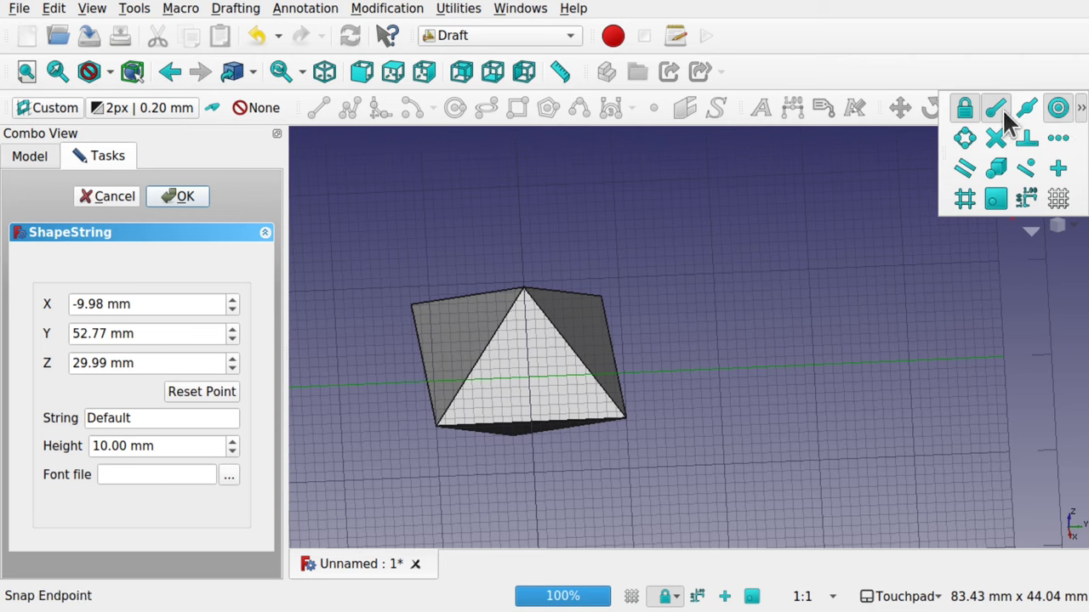
{"action": "left_click", "coordinate": [1079, 110]}
{"action": "left_click", "coordinate": [1081, 110]}
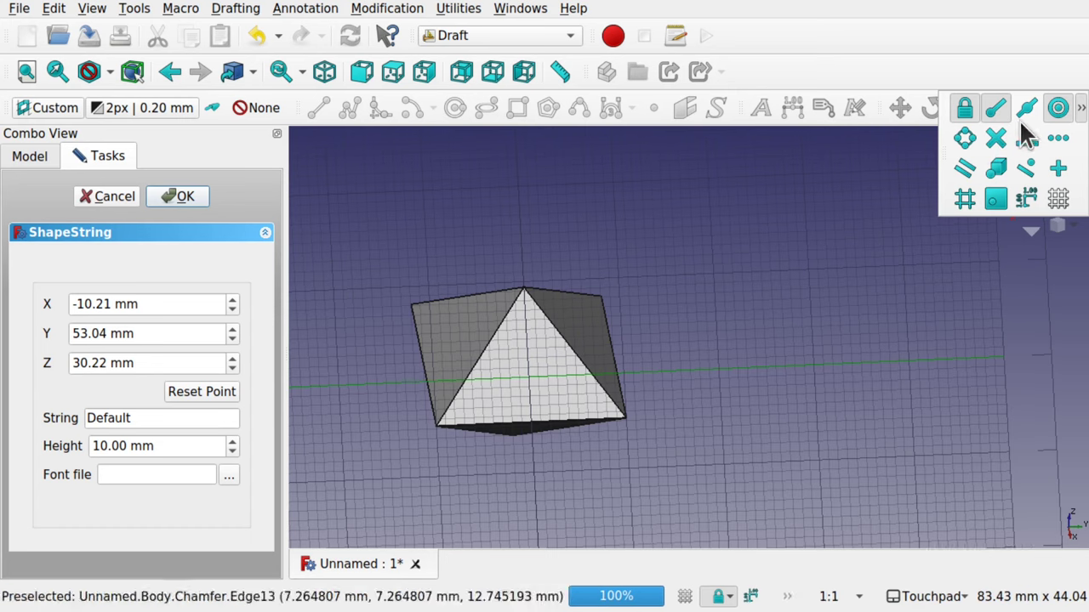
{"action": "left_click", "coordinate": [1057, 115]}
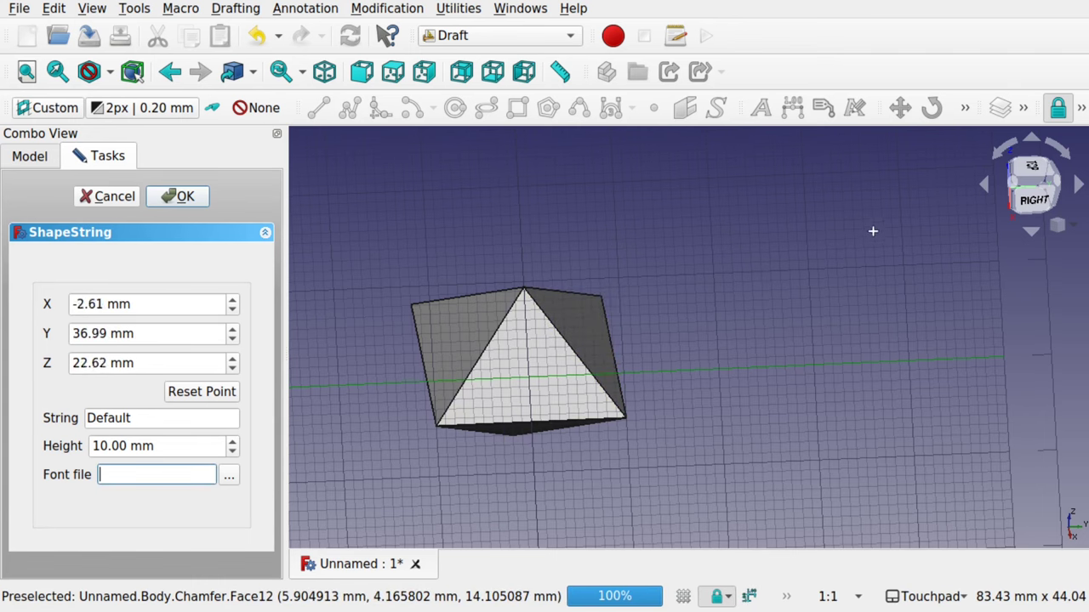
{"action": "left_click", "coordinate": [826, 246]}
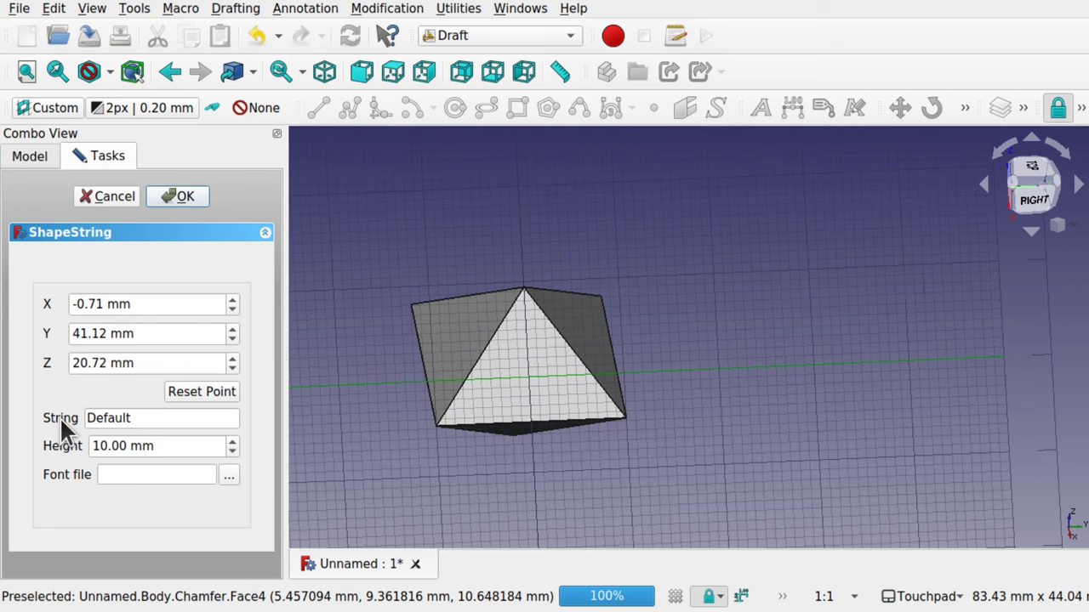
Set the ShapeString text to 1 and browse to the /usr/share folder for its font file
{"action": "left_click_drag", "start_coordinate": [131, 418], "coordinate": [37, 415]}
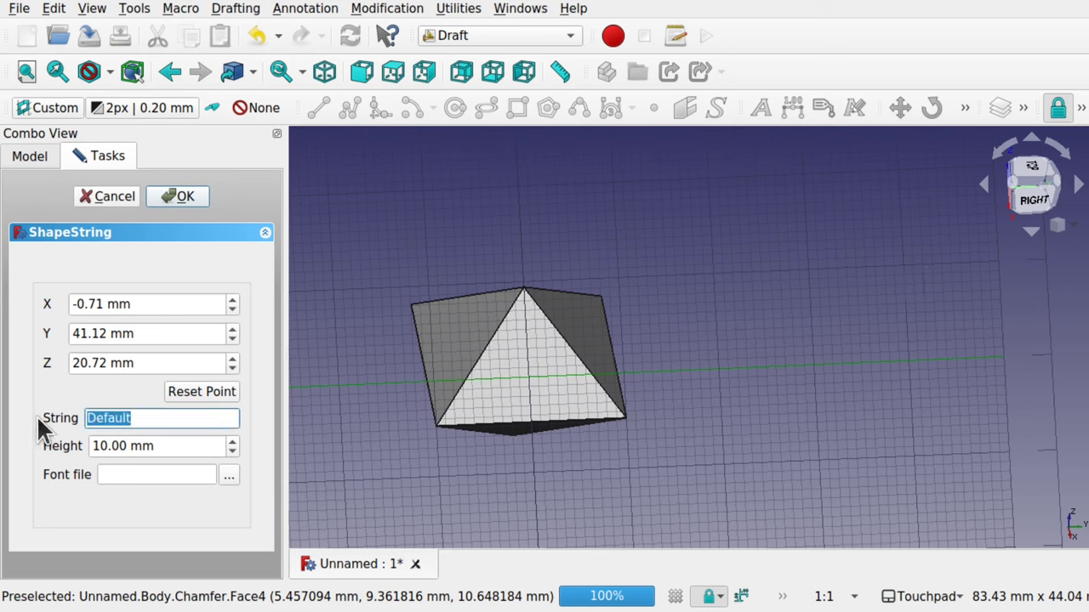
{"action": "type", "text": "1"}
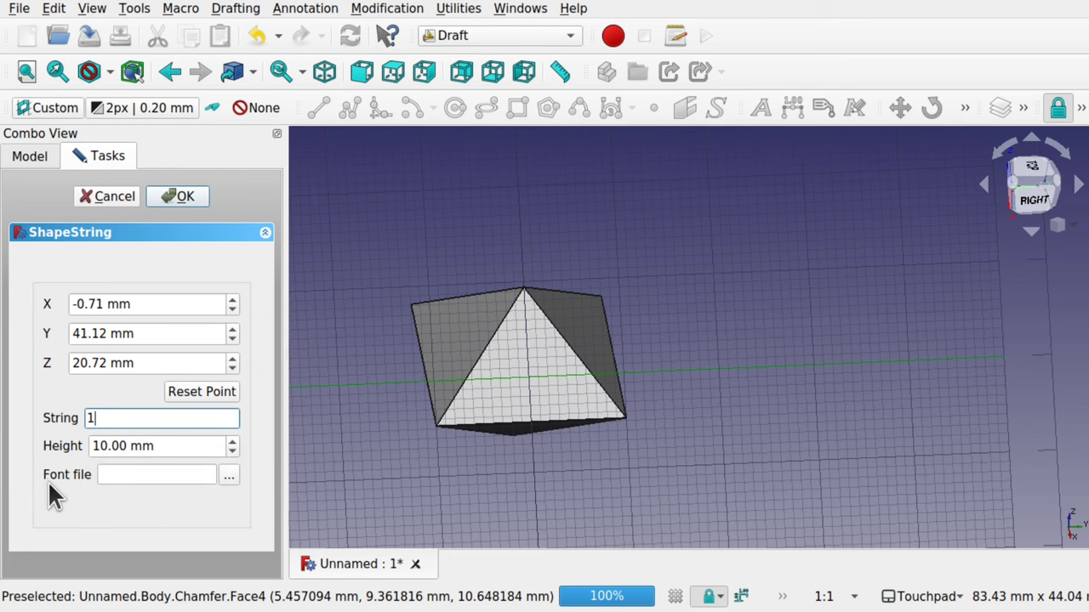
{"action": "left_click", "coordinate": [228, 475]}
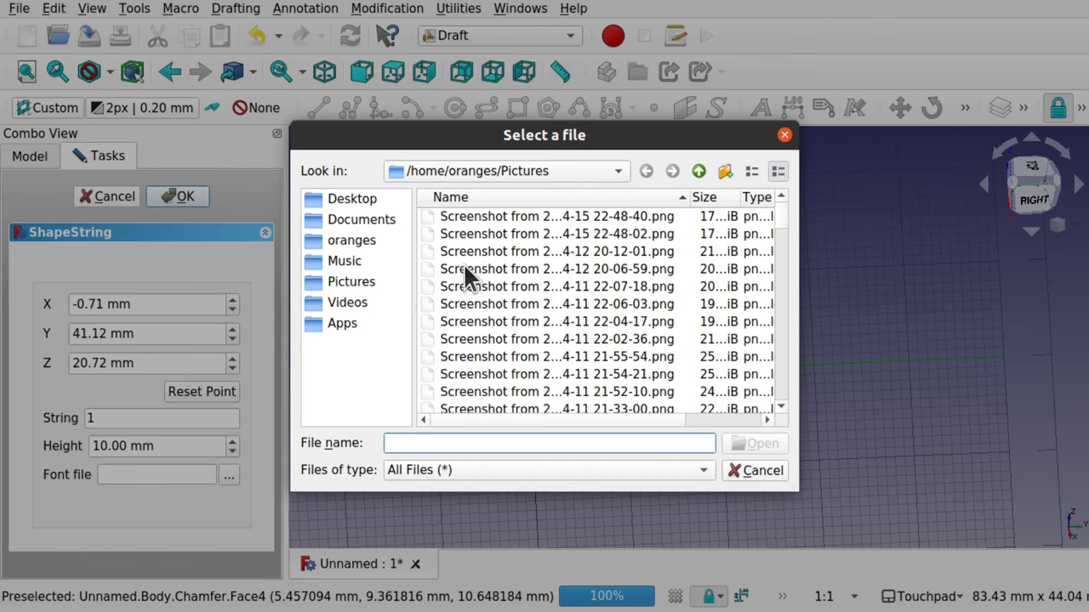
{"action": "left_click", "coordinate": [497, 177]}
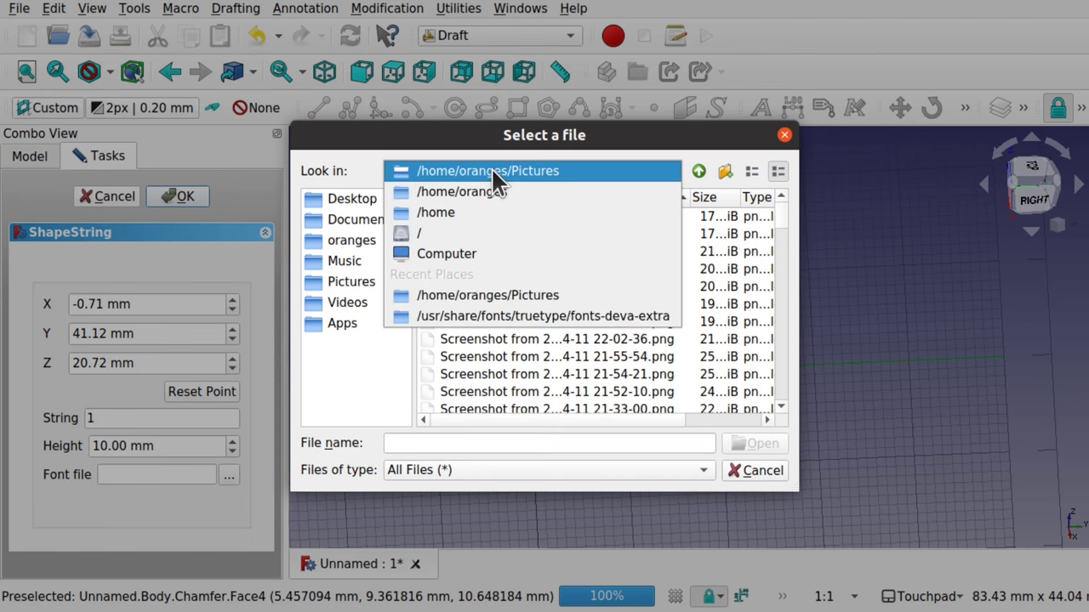
{"action": "left_click", "coordinate": [436, 226]}
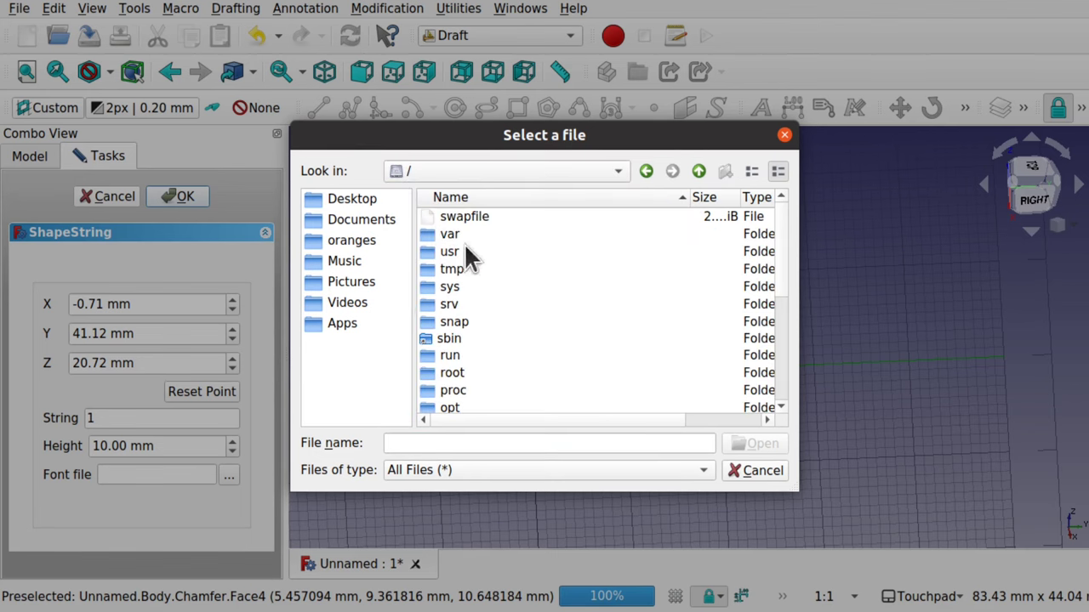
{"action": "double_click", "coordinate": [454, 252]}
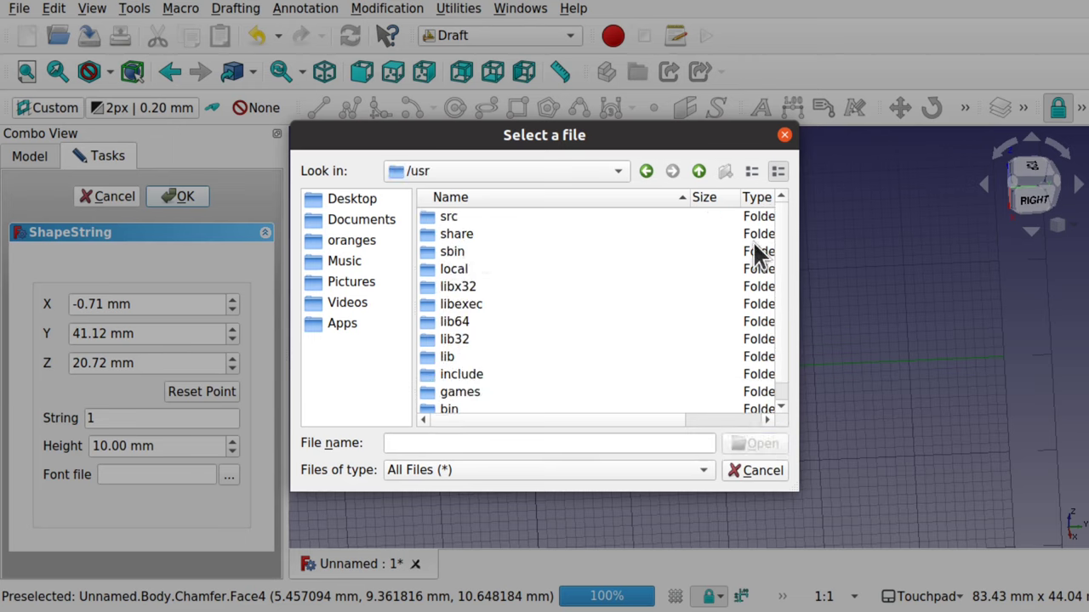
{"action": "left_click", "coordinate": [521, 201]}
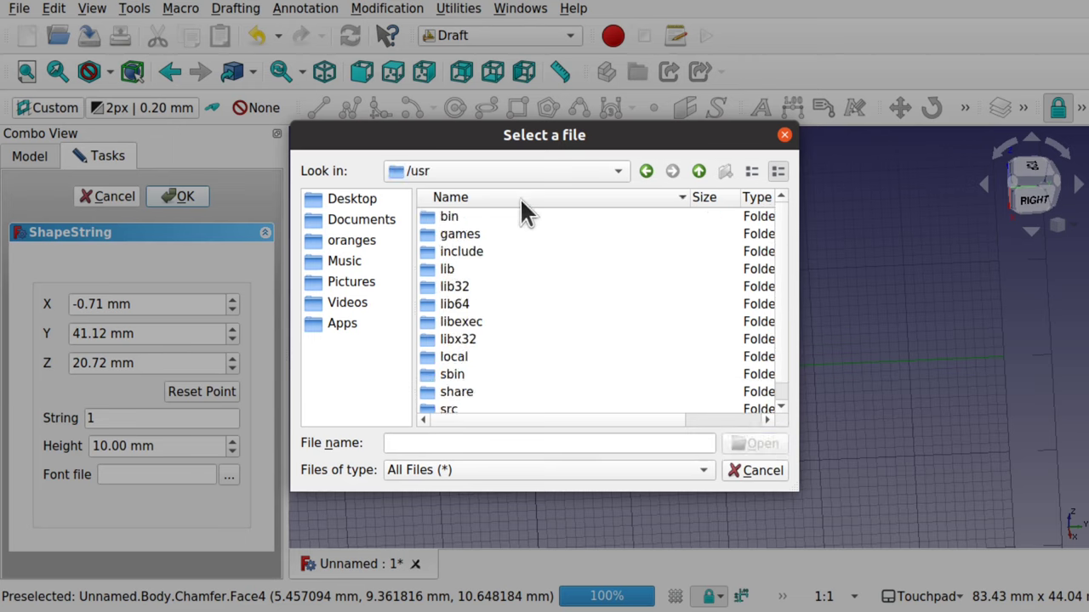
{"action": "double_click", "coordinate": [460, 389]}
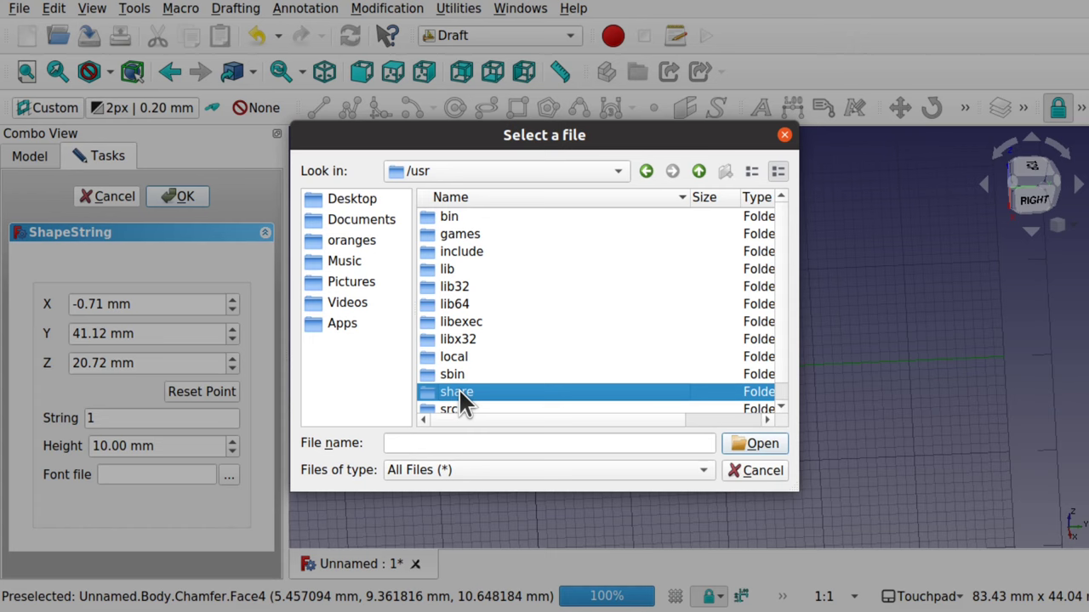
Choose DejaVuSans-Bold.ttf from fonts/truetype/dejavu as the font file and create the ShapeString
{"action": "scroll", "coordinate": [545, 357], "scroll_direction": "down", "scroll_amount": 12}
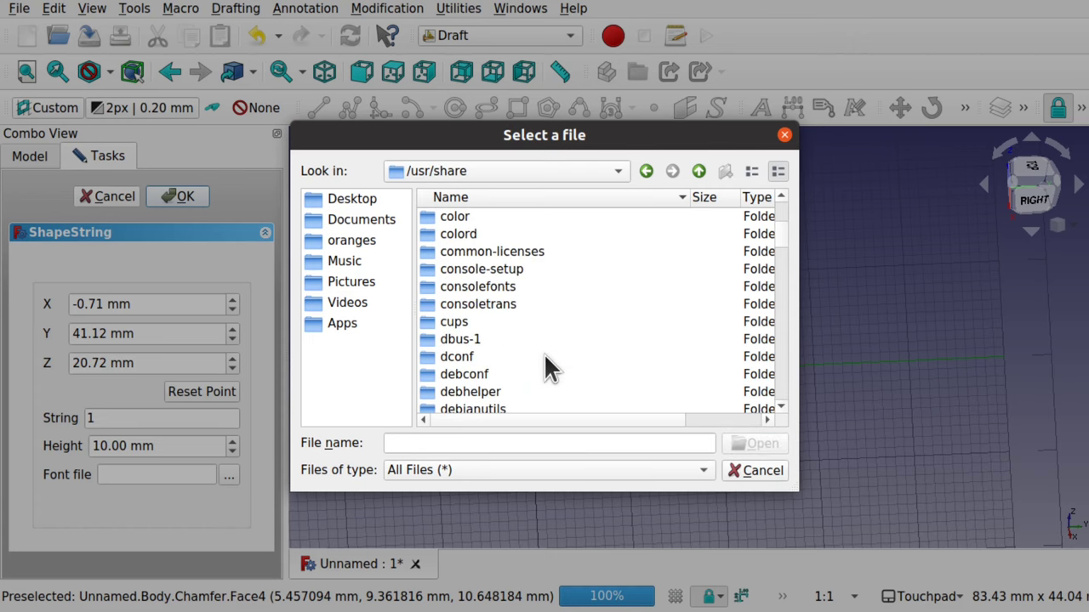
{"action": "scroll", "coordinate": [545, 357], "scroll_direction": "down", "scroll_amount": 3}
{"action": "left_click", "coordinate": [455, 405]}
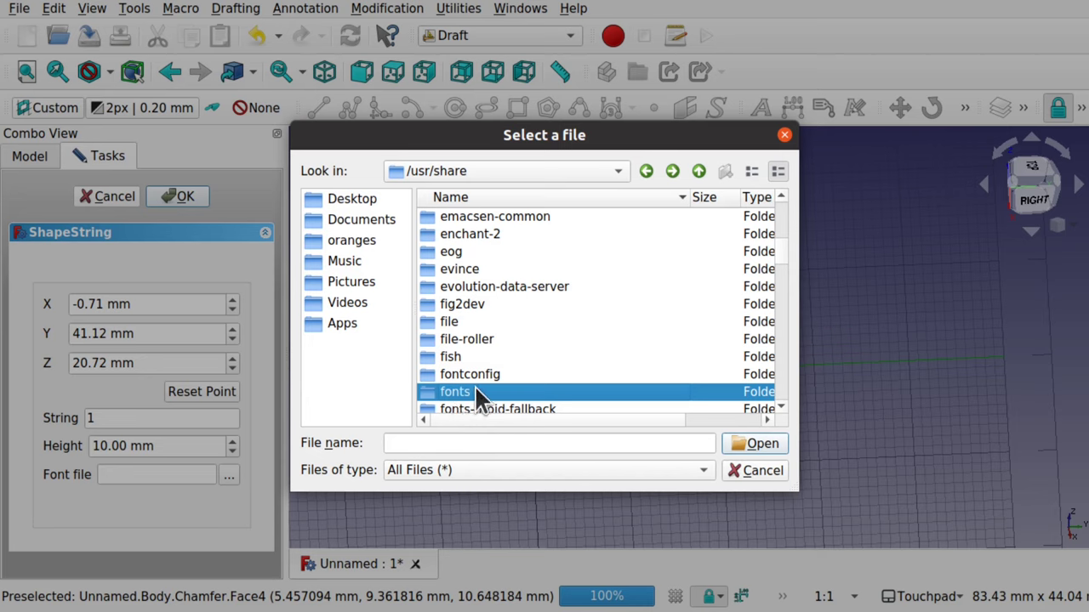
{"action": "double_click", "coordinate": [451, 393]}
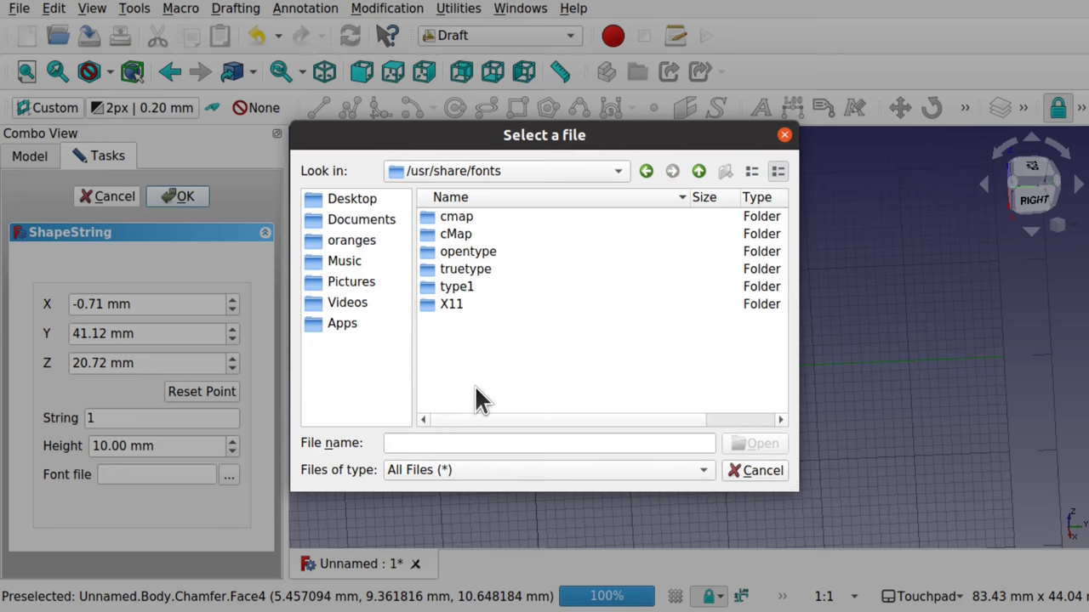
{"action": "double_click", "coordinate": [475, 271]}
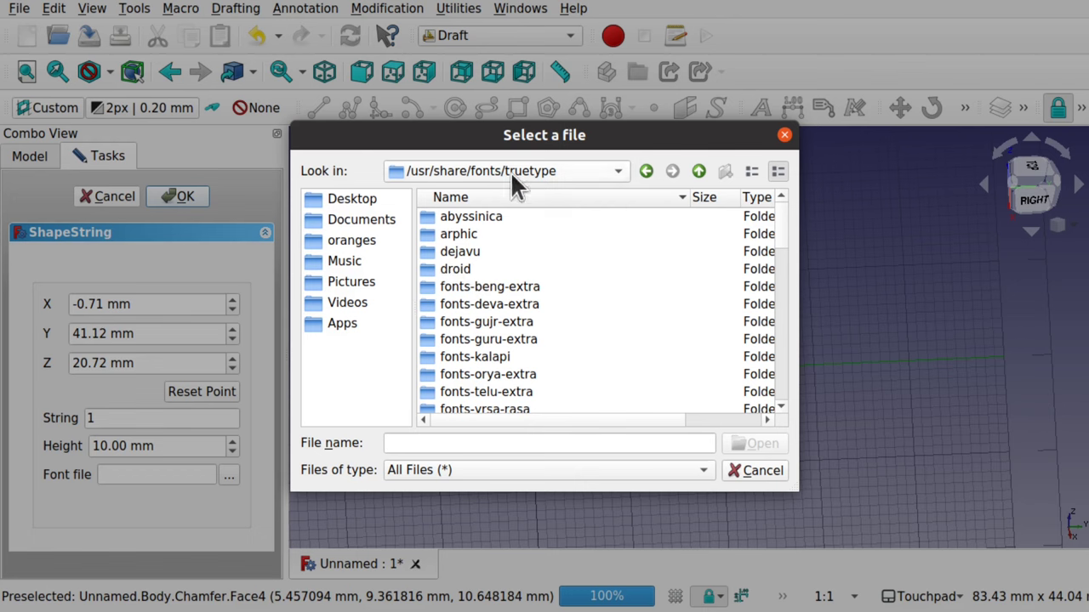
{"action": "double_click", "coordinate": [469, 254]}
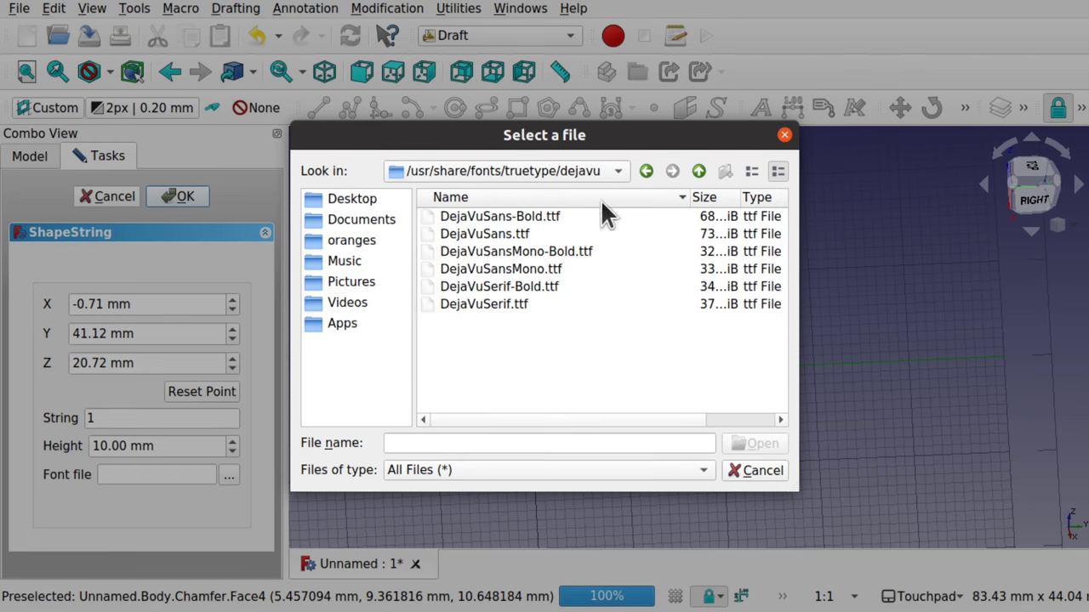
{"action": "left_click", "coordinate": [487, 218]}
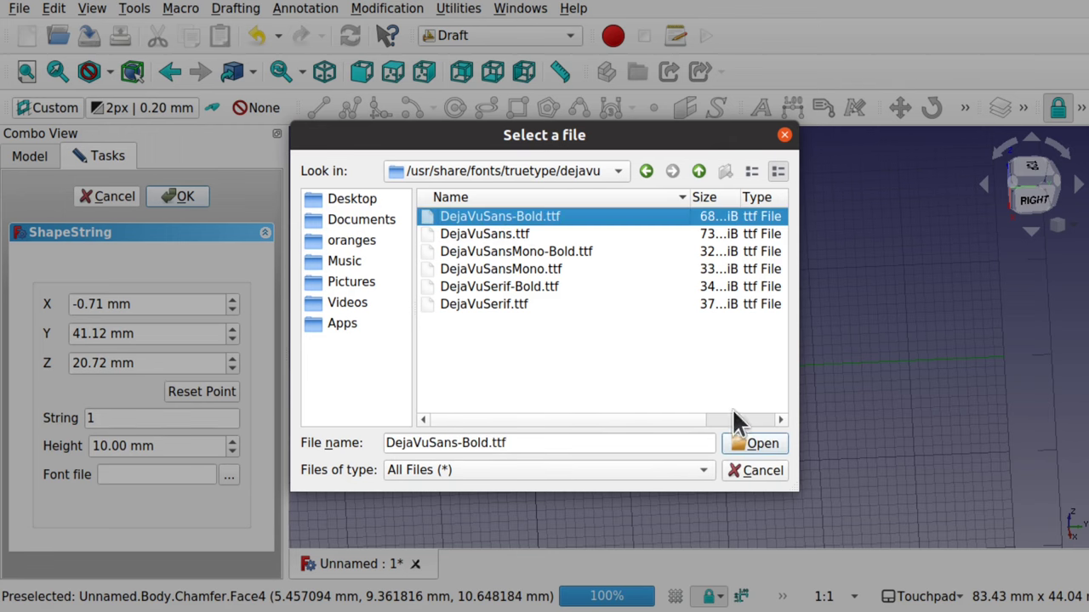
{"action": "left_click", "coordinate": [759, 444]}
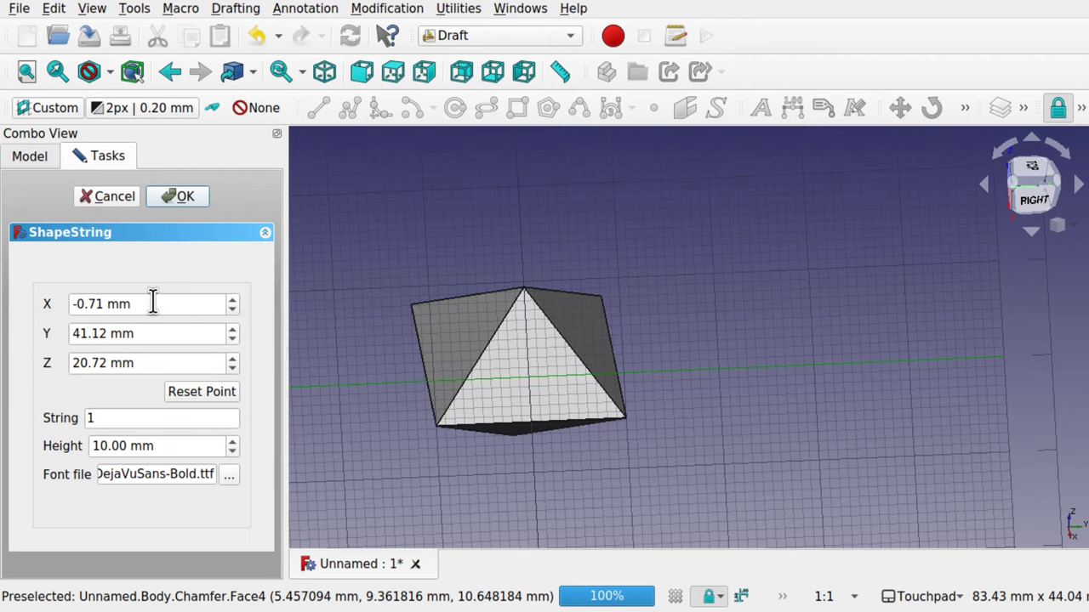
{"action": "left_click", "coordinate": [176, 196]}
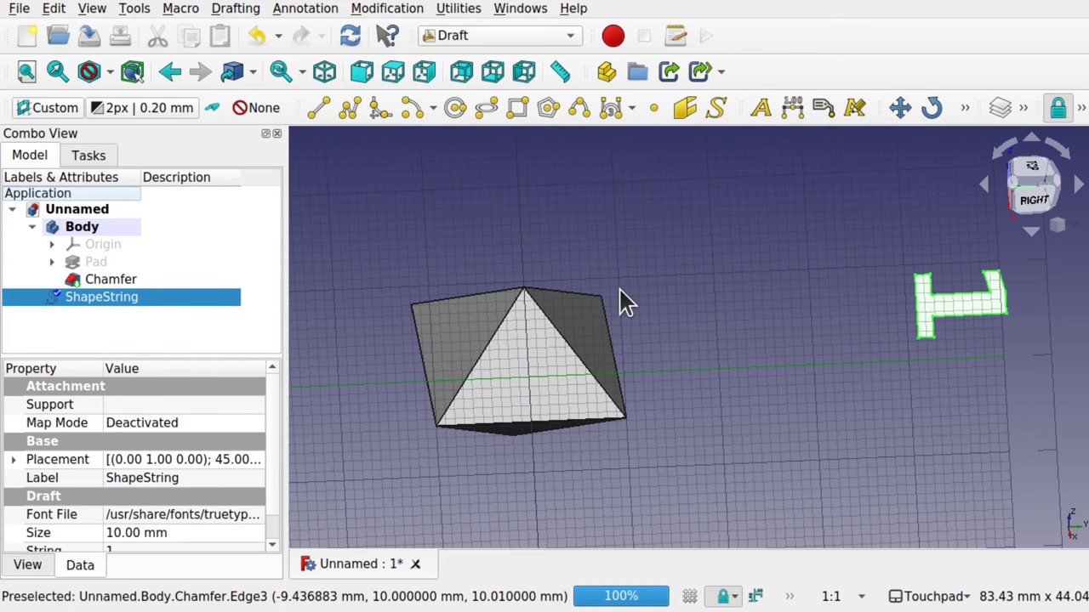
{"action": "left_click_drag", "start_coordinate": [624, 301], "coordinate": [644, 355], "text": "alt"}
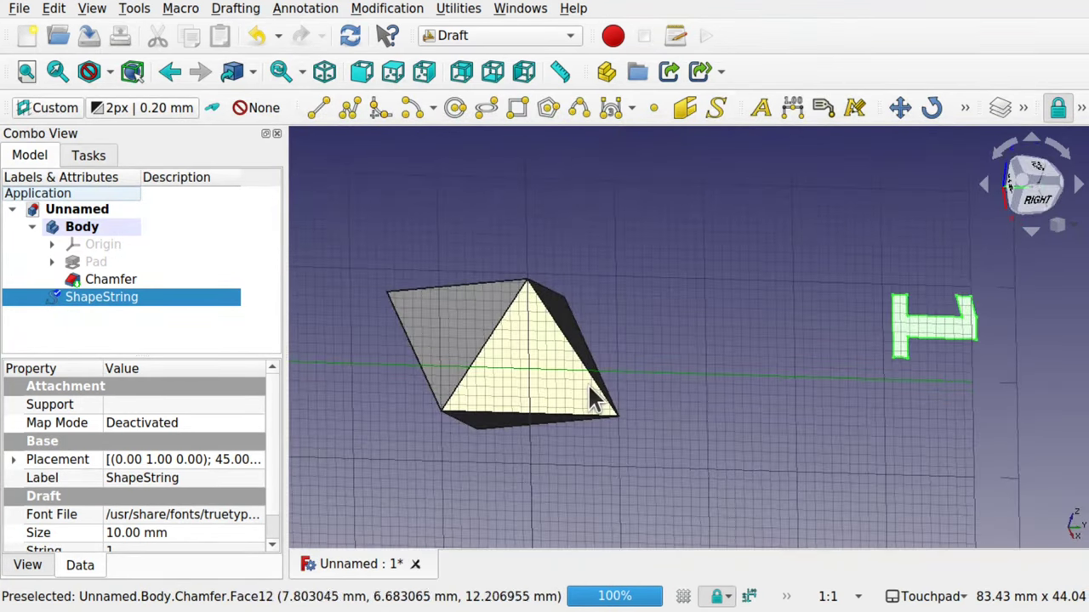
{"action": "left_click_drag", "start_coordinate": [506, 359], "coordinate": [520, 396], "text": "alt"}
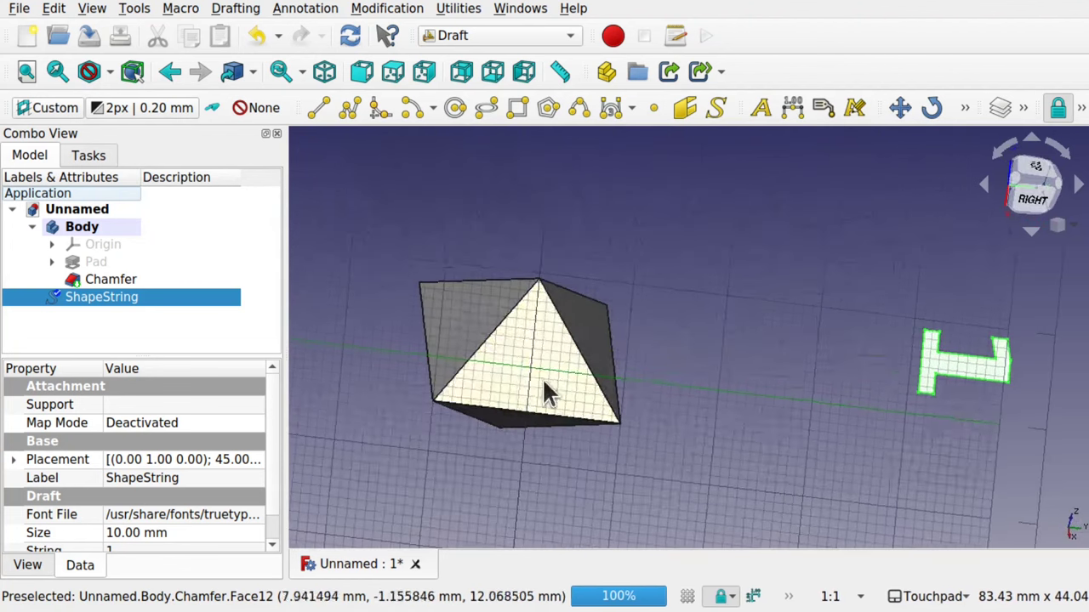
{"action": "left_click_drag", "start_coordinate": [729, 384], "coordinate": [933, 393], "text": "alt"}
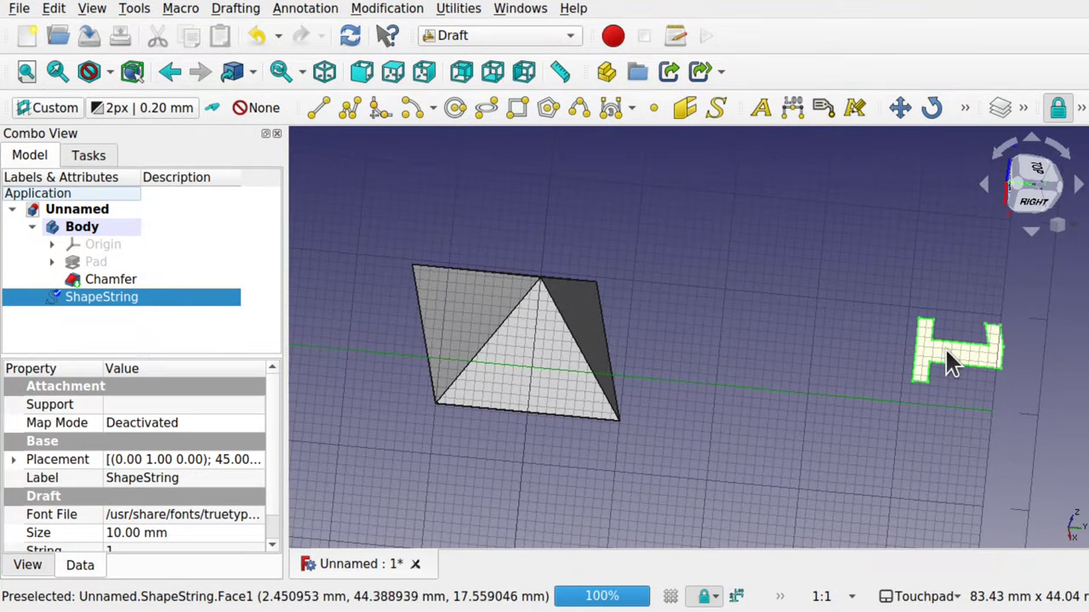
{"action": "middle_click_drag", "start_coordinate": [719, 357], "coordinate": [672, 356]}
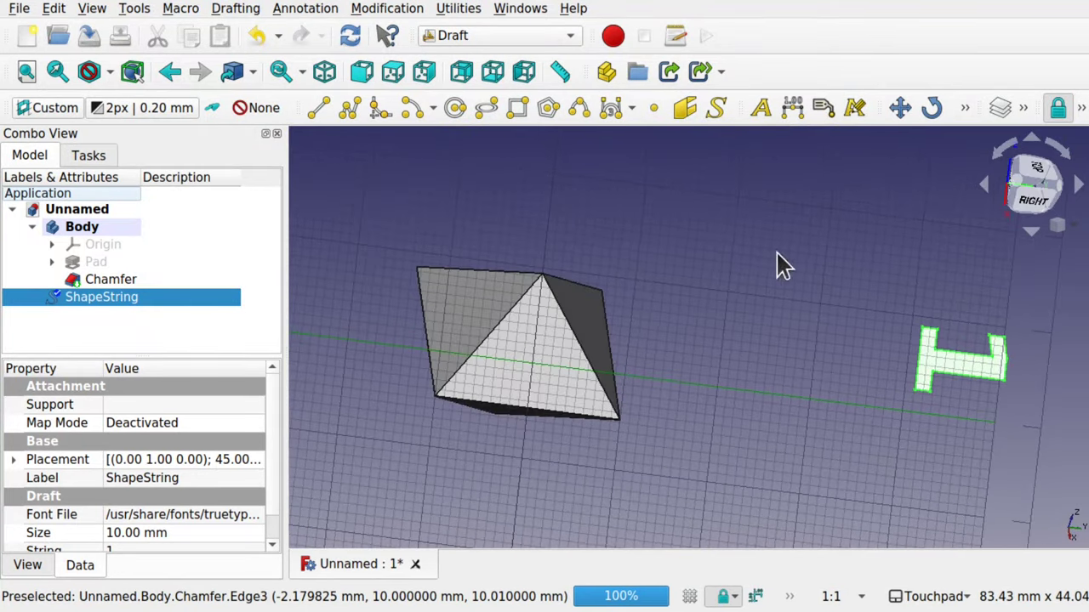
{"action": "left_click", "coordinate": [1081, 111]}
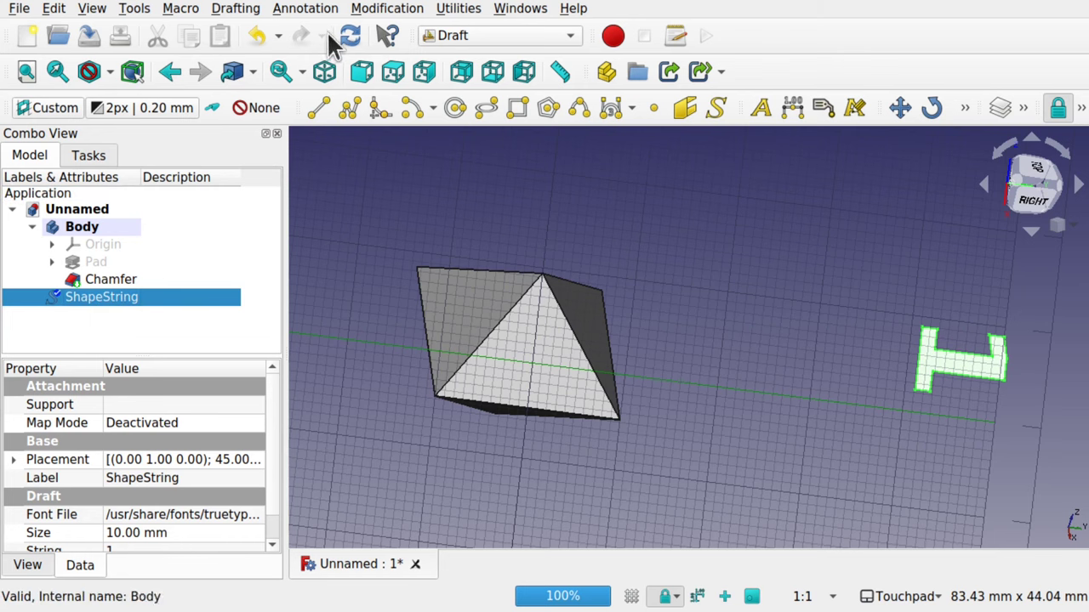
Move the ShapeString number 1 by its centre about 45.8 mm onto the middle of the sloped triangular face
{"action": "left_click", "coordinate": [391, 10]}
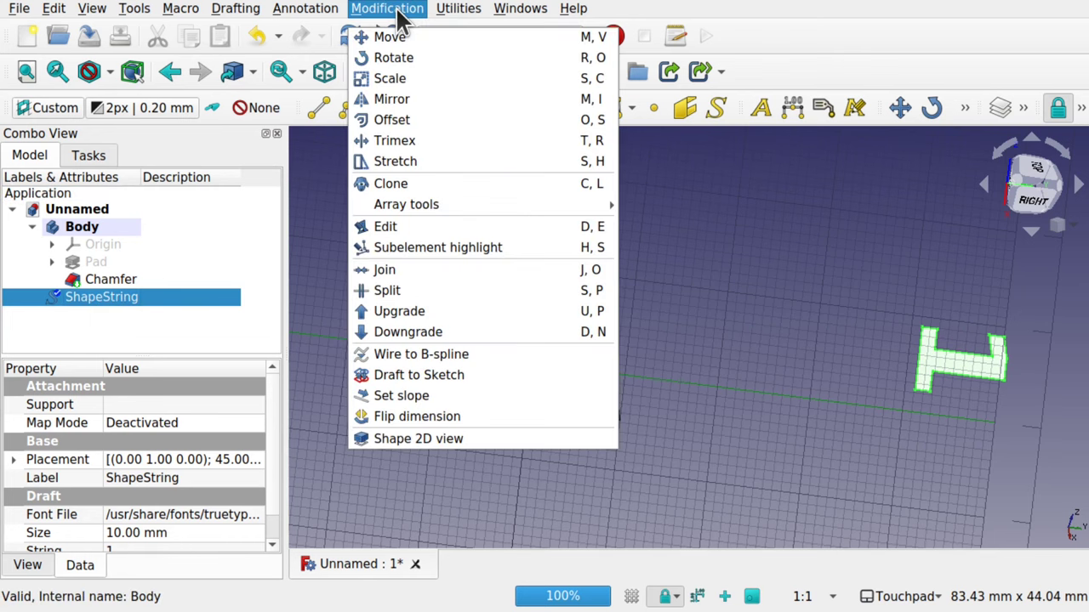
{"action": "left_click", "coordinate": [901, 145]}
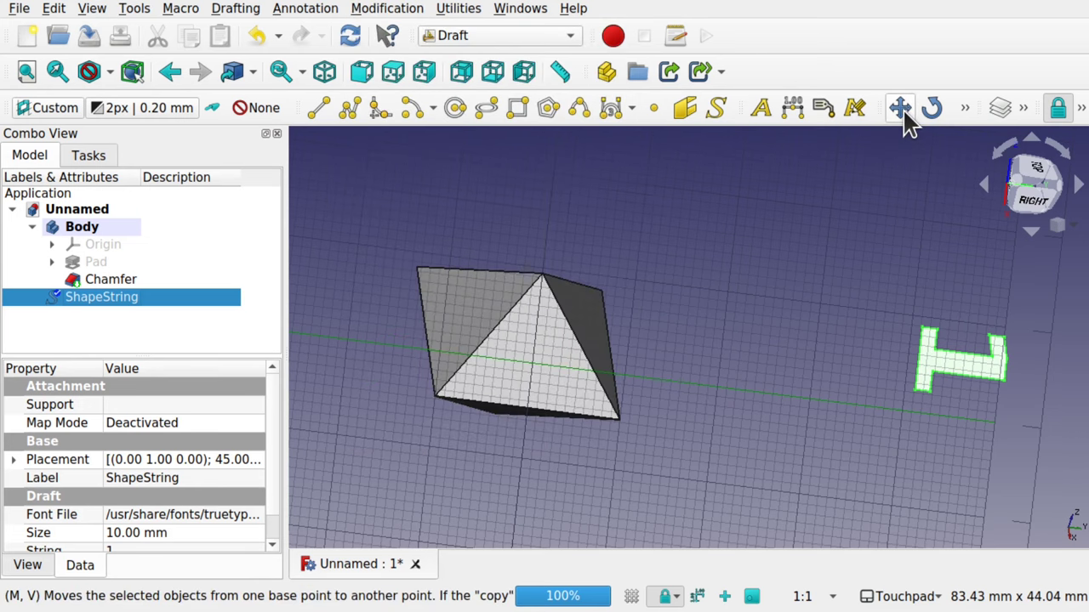
{"action": "left_click", "coordinate": [902, 108]}
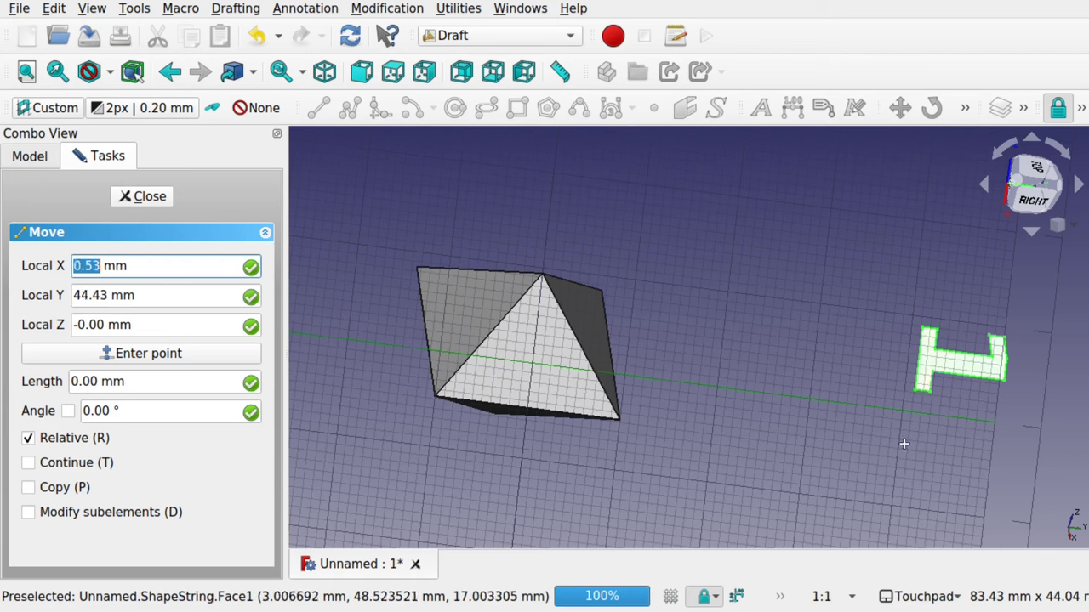
{"action": "left_click", "coordinate": [966, 363]}
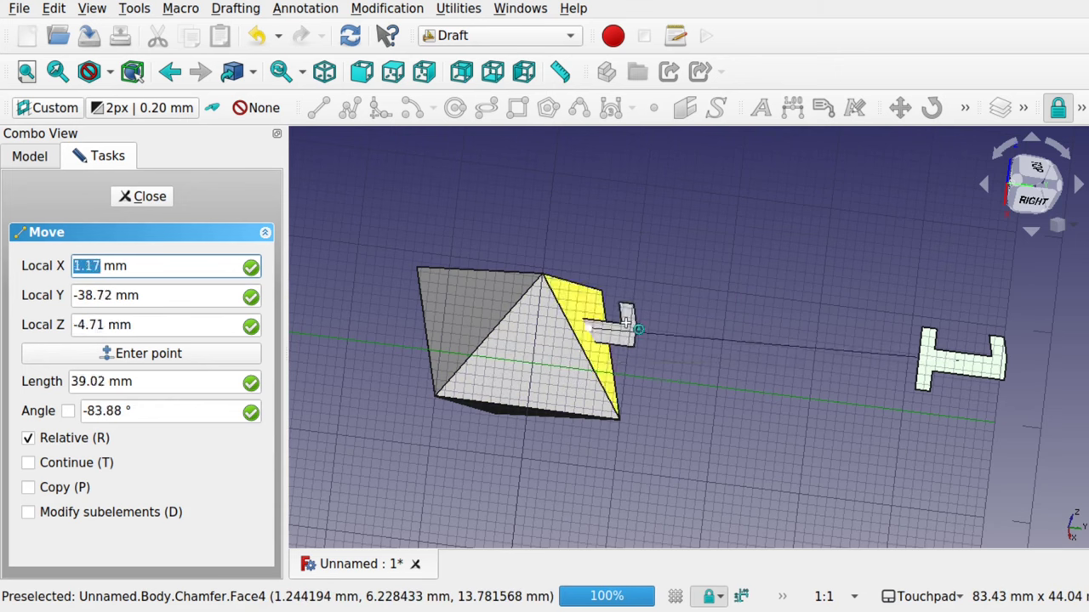
{"action": "left_click", "coordinate": [1059, 109]}
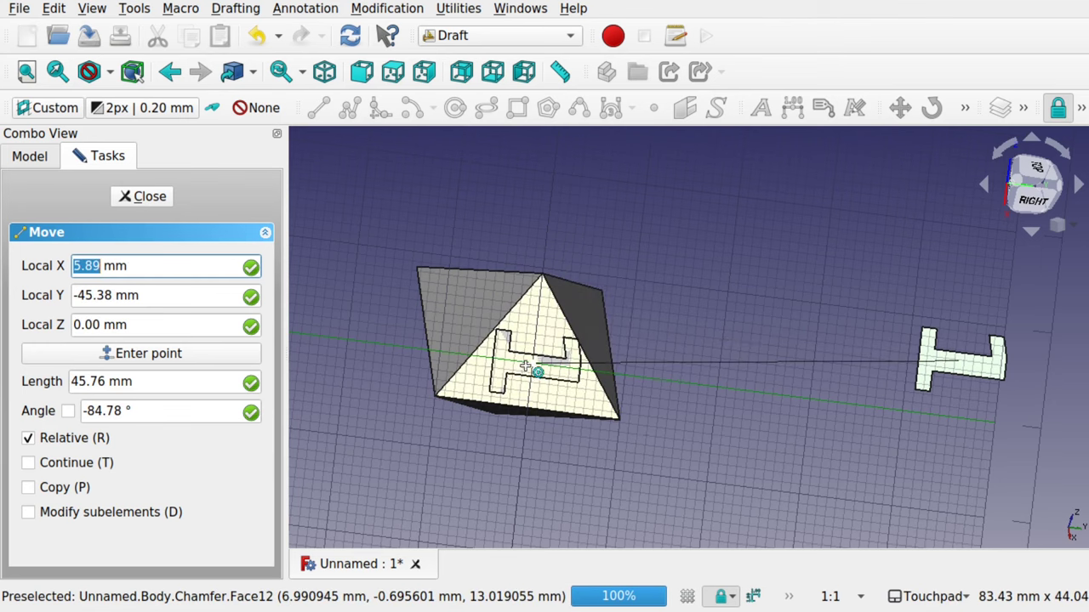
{"action": "left_click", "coordinate": [526, 366]}
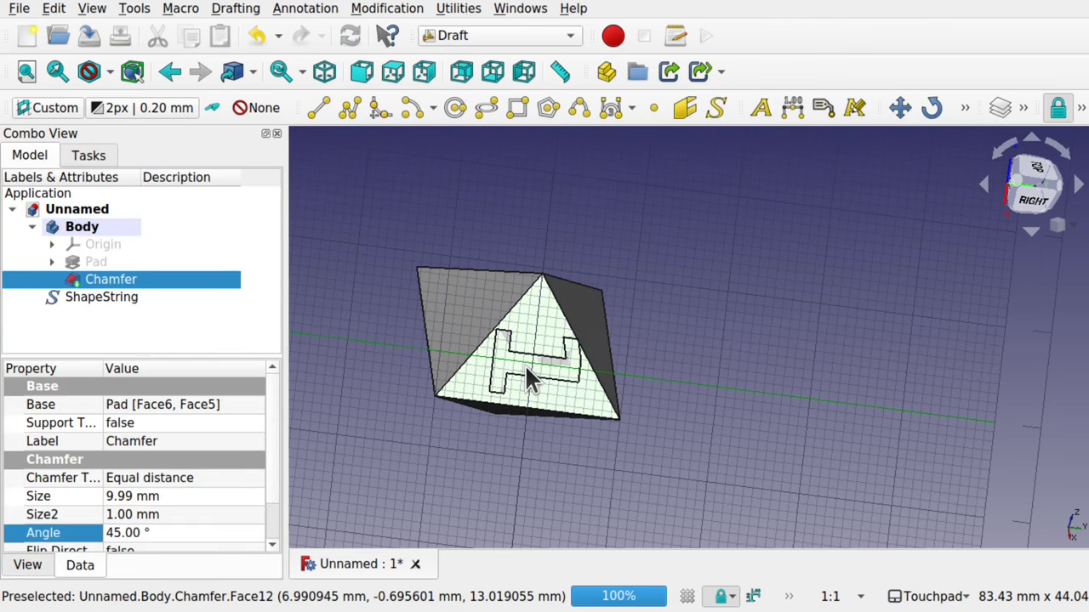
Start rotating the number 1 about the centre of the triangular face, with the base direction along the green axis
{"action": "left_click", "coordinate": [110, 299]}
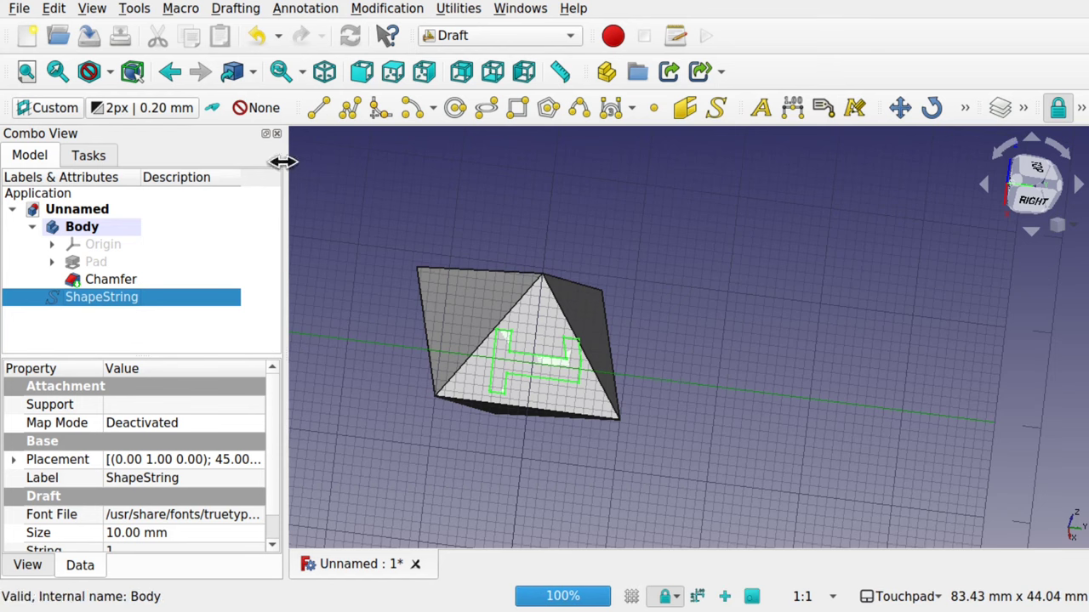
{"action": "left_click", "coordinate": [400, 9]}
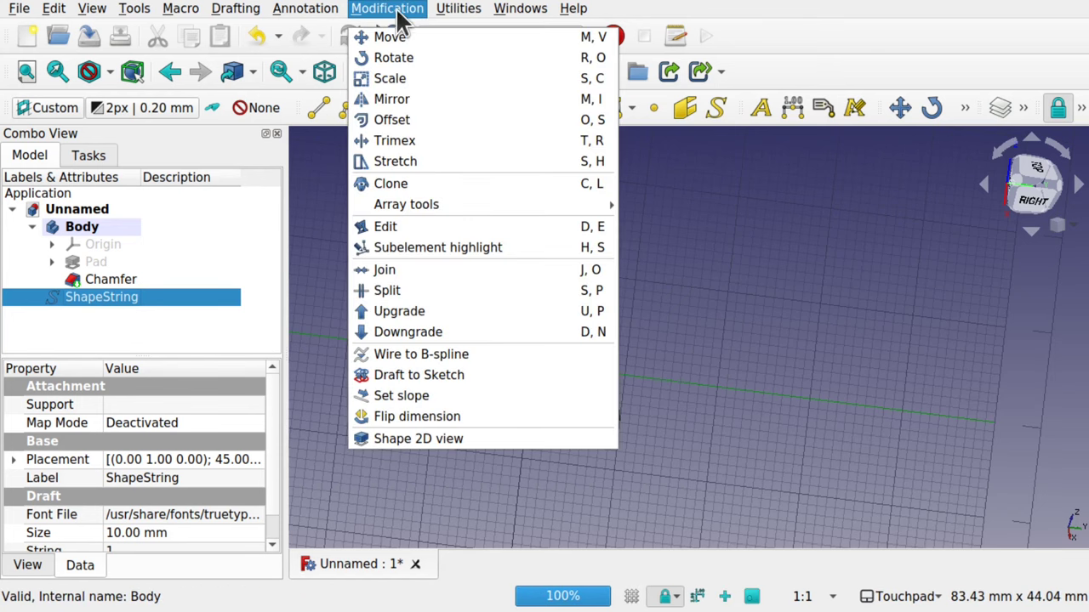
{"action": "left_click", "coordinate": [376, 54]}
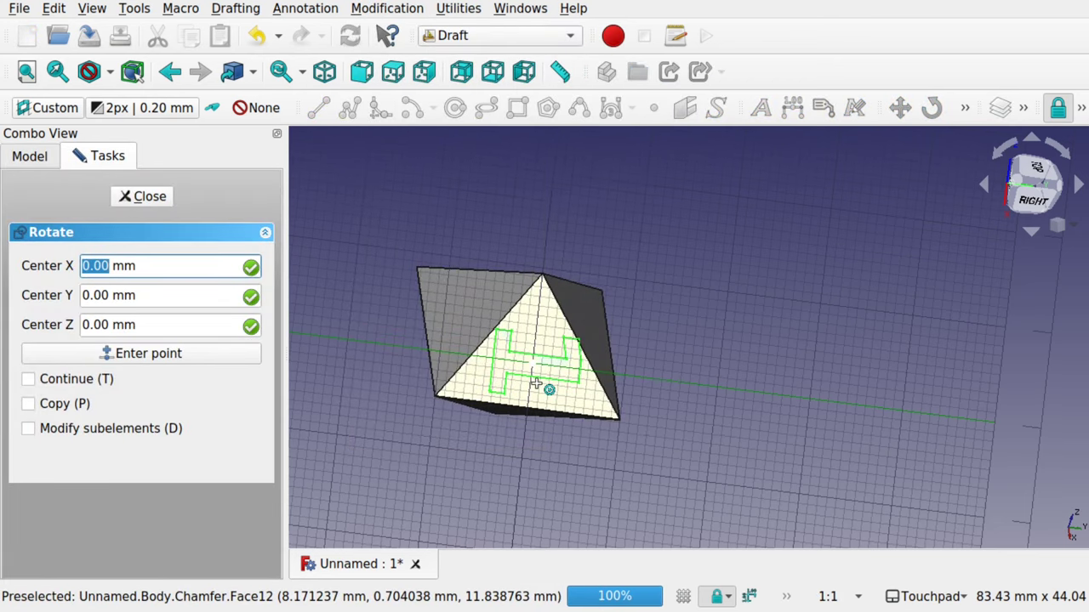
{"action": "scroll", "coordinate": [535, 383], "scroll_direction": "up", "scroll_amount": 5}
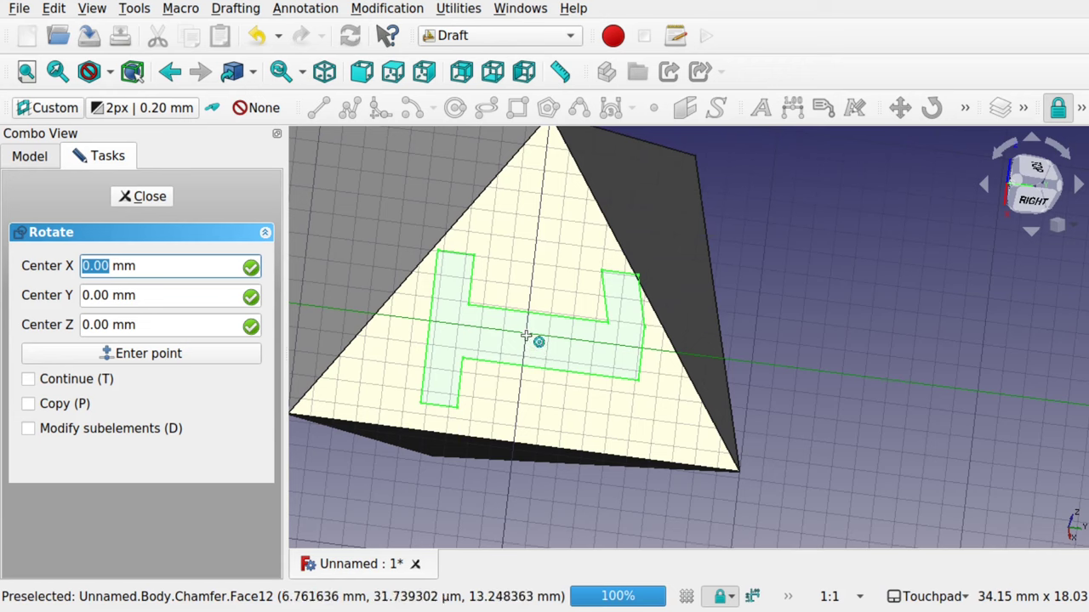
{"action": "left_click", "coordinate": [526, 337]}
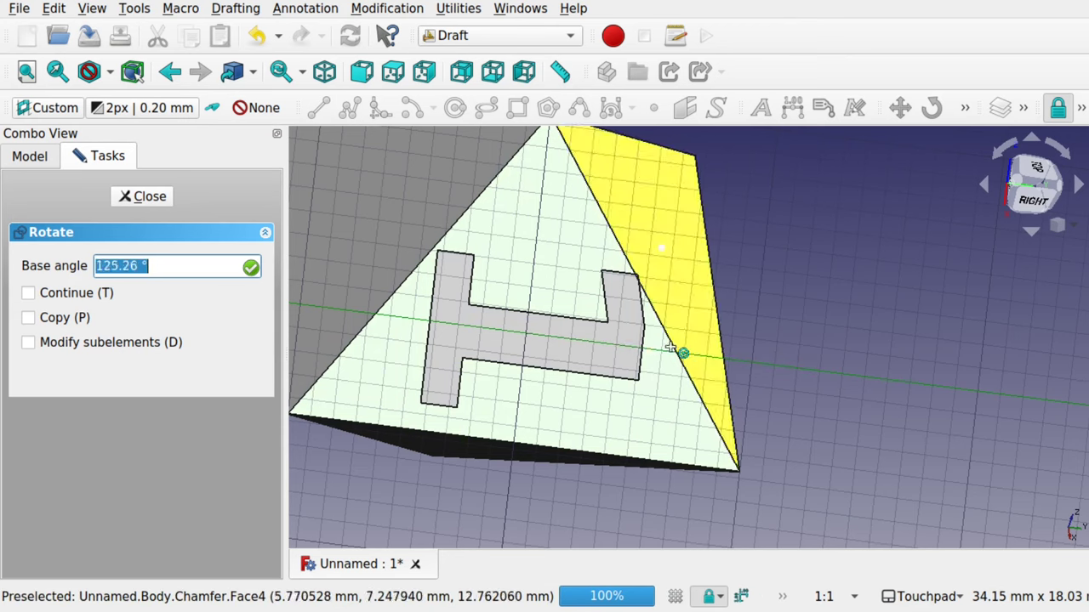
{"action": "left_click", "coordinate": [807, 367]}
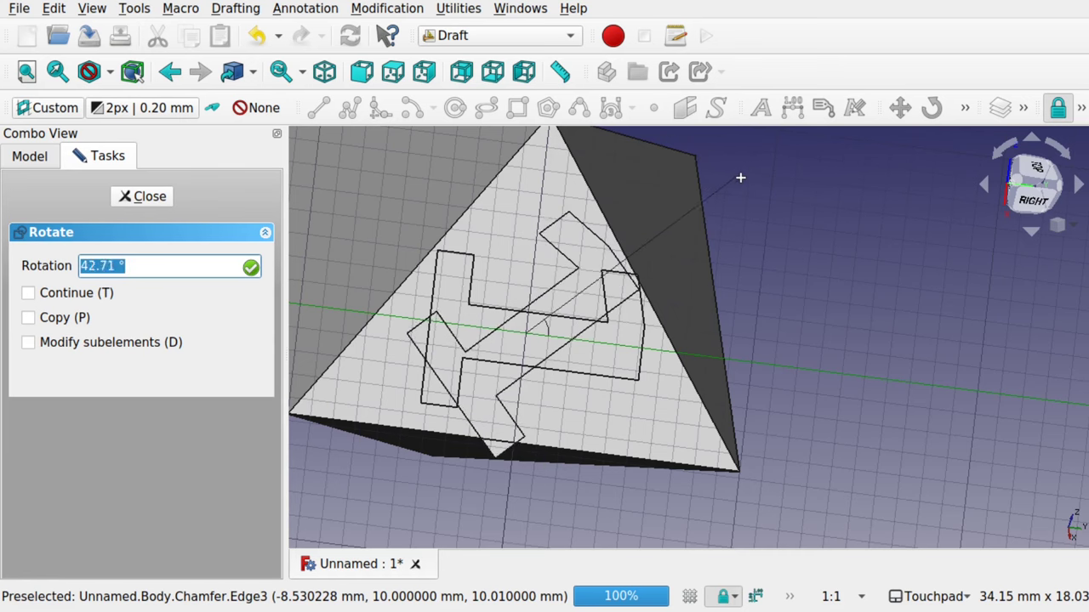
Check the Touchpad navigation style and finish the rotation at about 90° by picking the triangle's apex
{"action": "scroll", "coordinate": [802, 243], "scroll_direction": "up", "scroll_amount": 3}
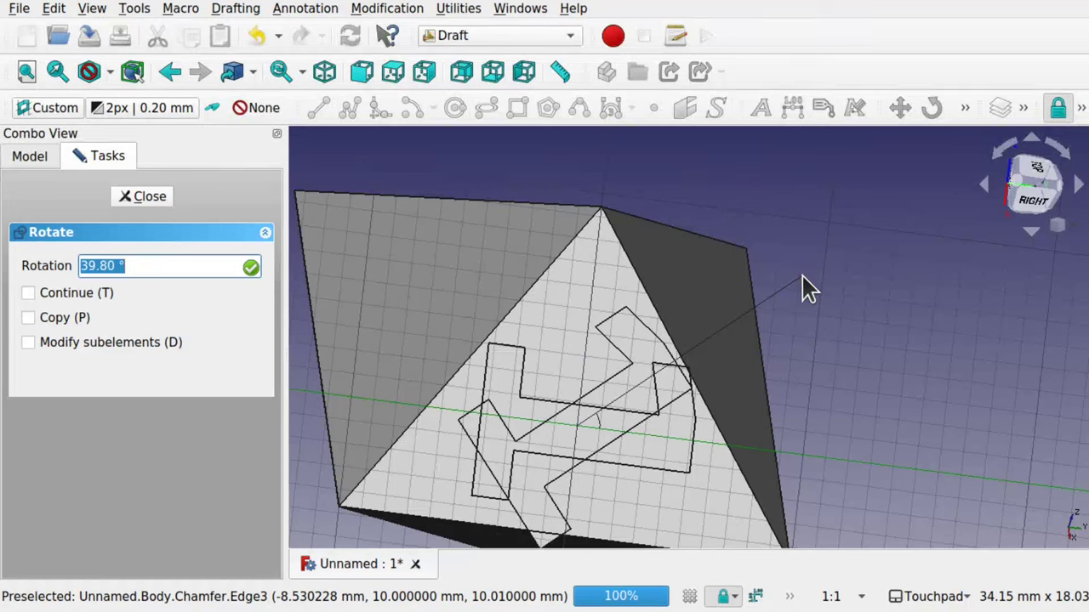
{"action": "mouse_move", "coordinate": [933, 606]}
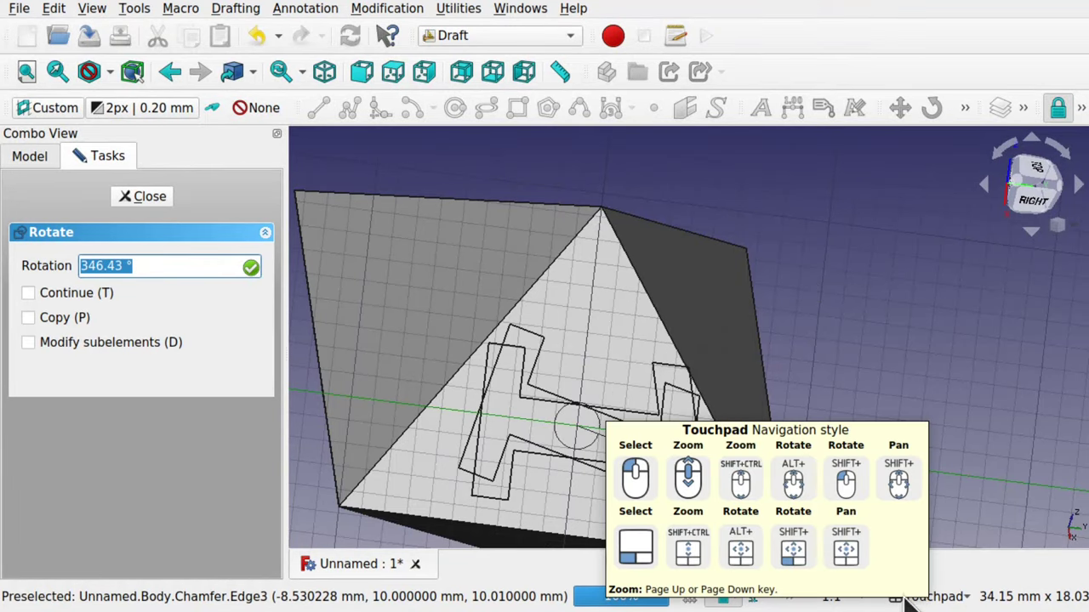
{"action": "left_click", "coordinate": [965, 597]}
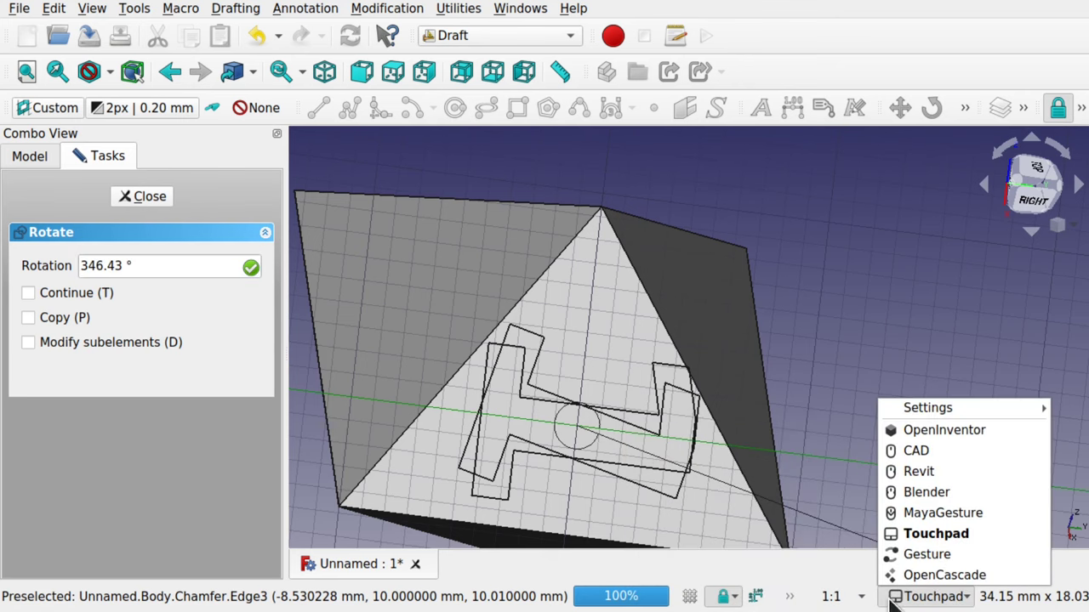
{"action": "left_click", "coordinate": [940, 598]}
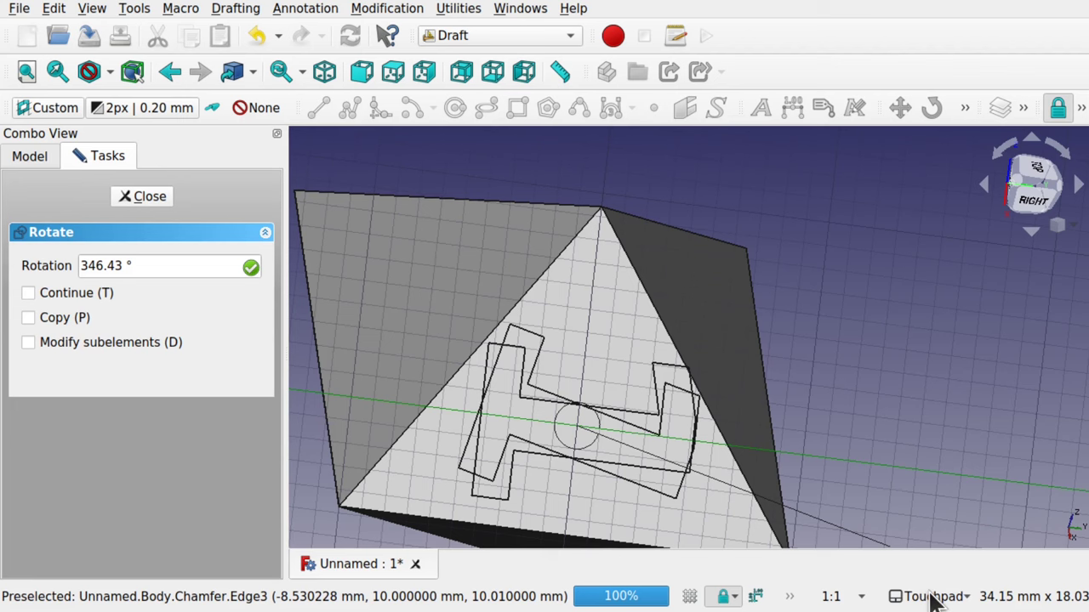
{"action": "mouse_move", "coordinate": [931, 595]}
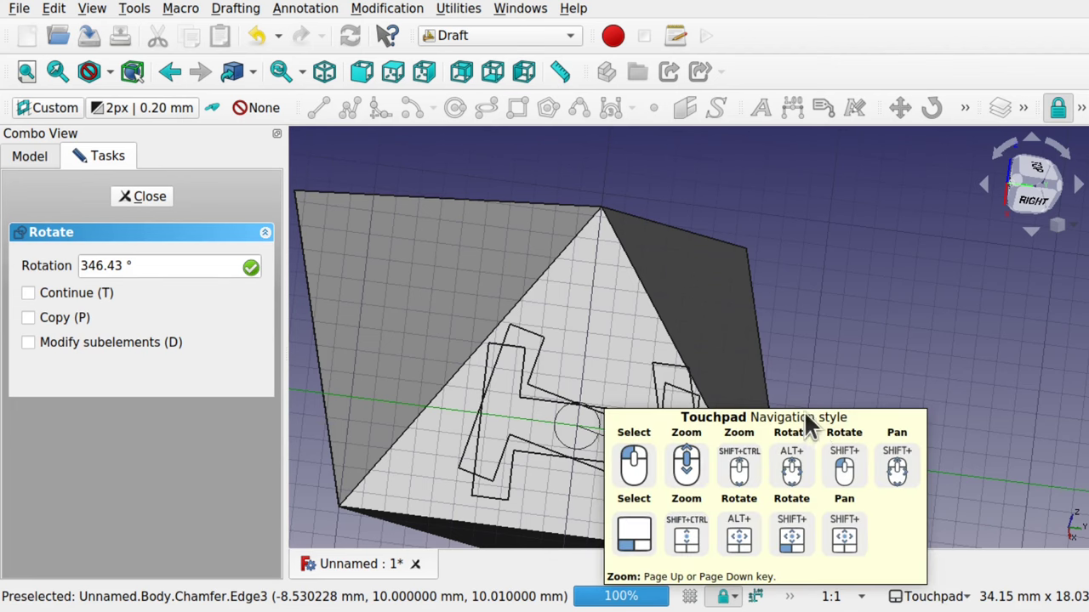
{"action": "key", "text": "shift"}
{"action": "key", "text": "shift"}
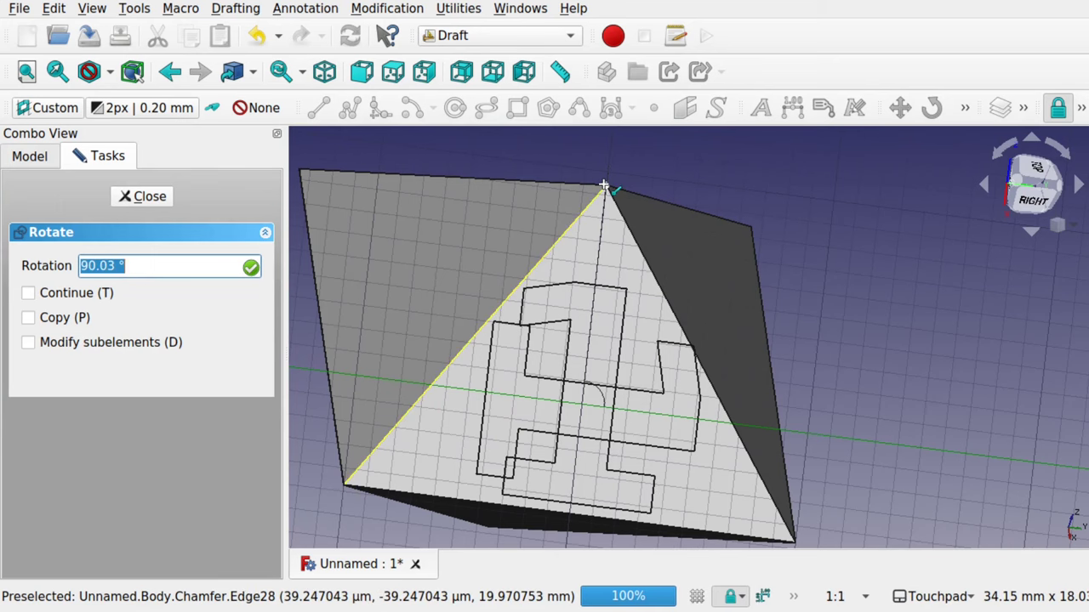
{"action": "left_click", "coordinate": [603, 185]}
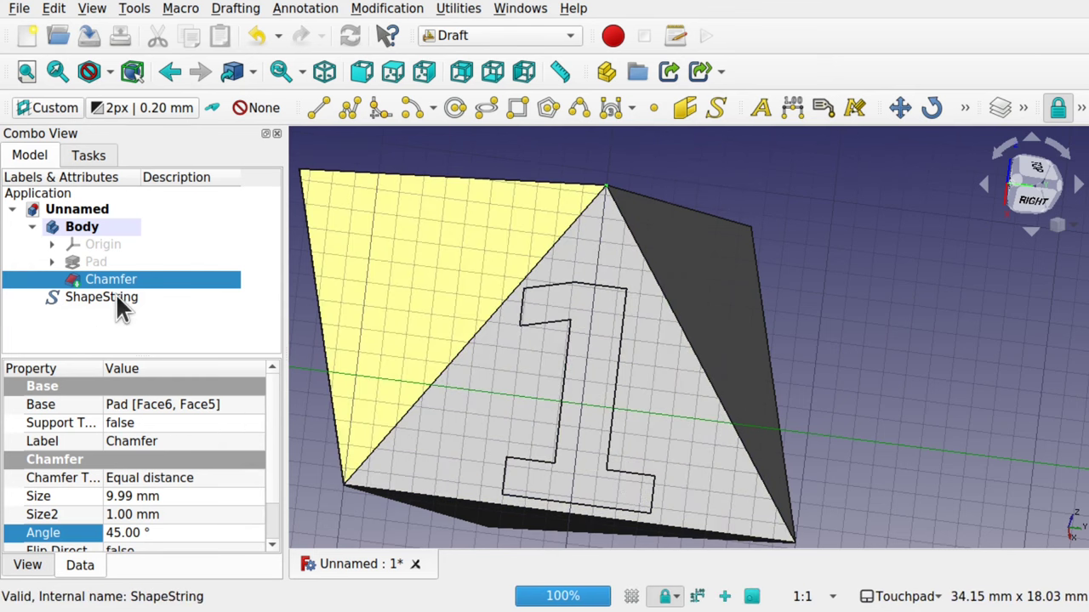
Set the ShapeString's size to 8 mm so the number fits the triangular face
{"action": "left_click", "coordinate": [115, 294]}
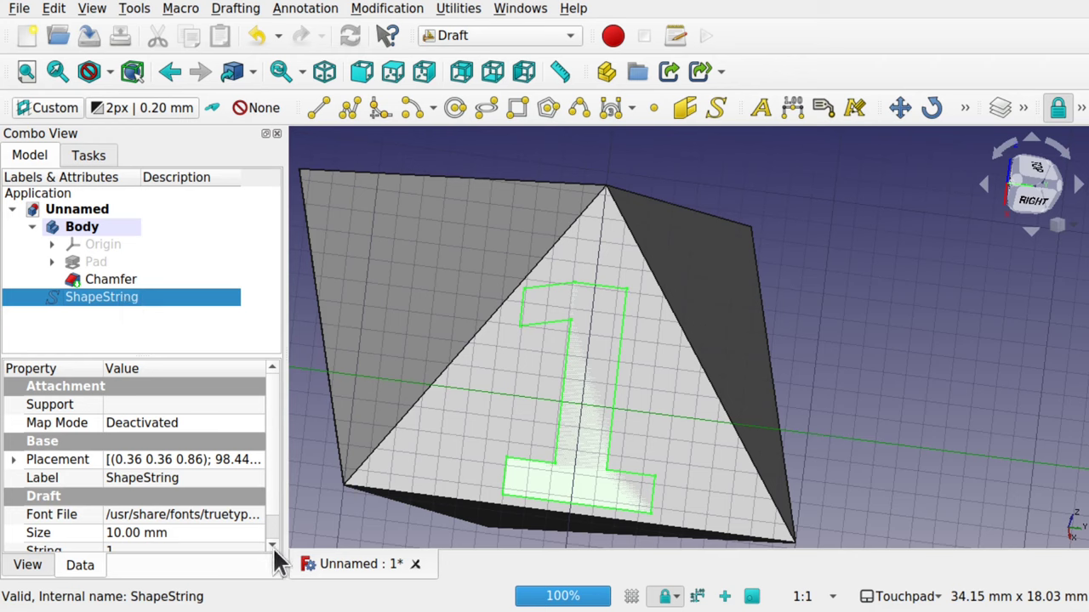
{"action": "left_click", "coordinate": [203, 535]}
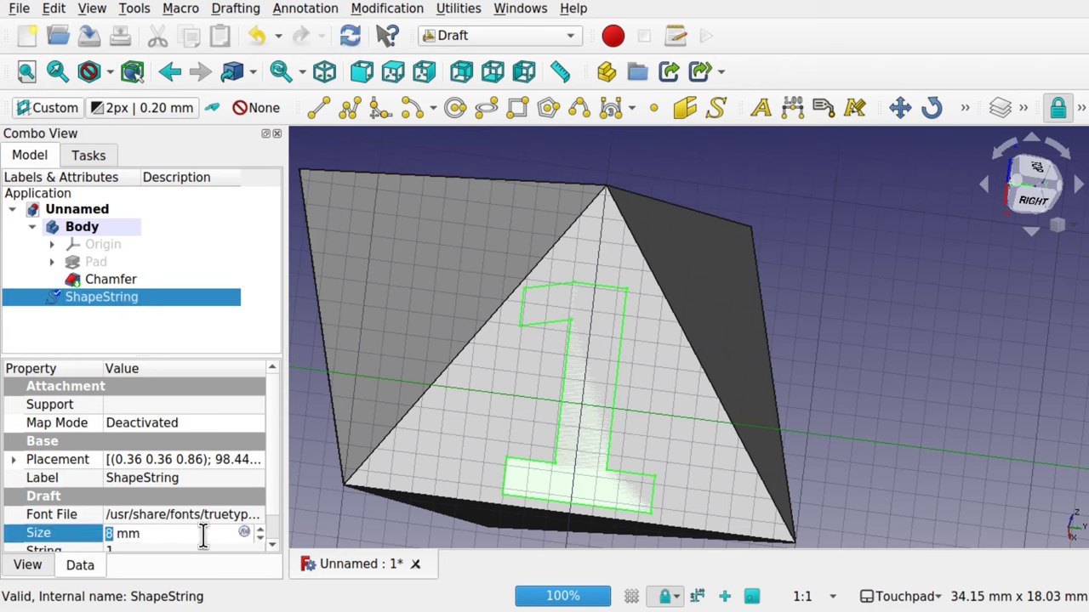
{"action": "type", "text": "8"}
{"action": "key", "text": "Return"}
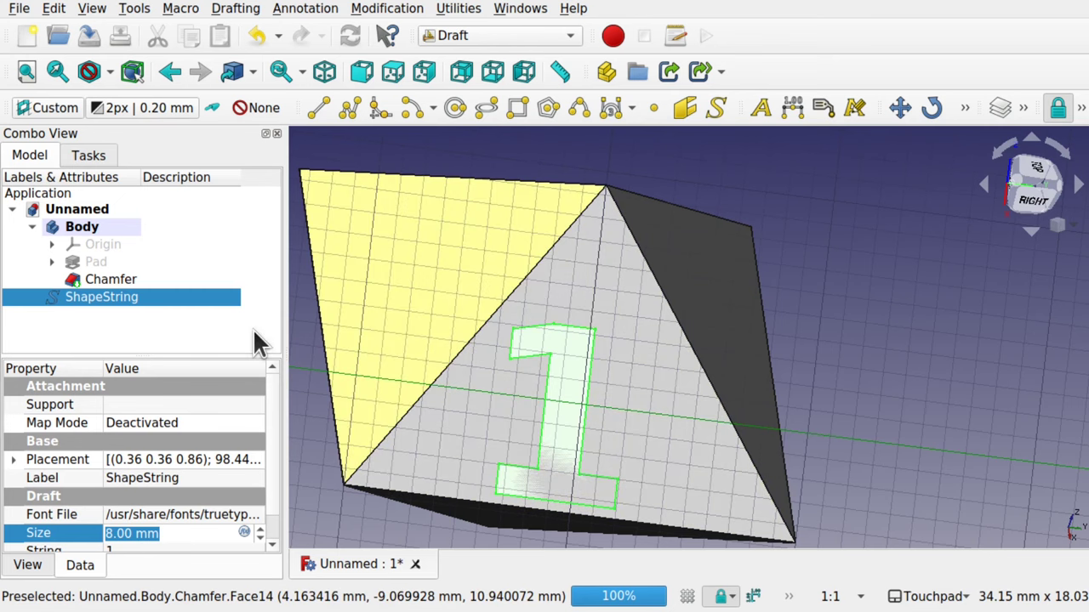
Move the number 1 from its lower-left corner by about -1.34 mm in local X and 0.87 mm in local Y
{"action": "left_click", "coordinate": [397, 10]}
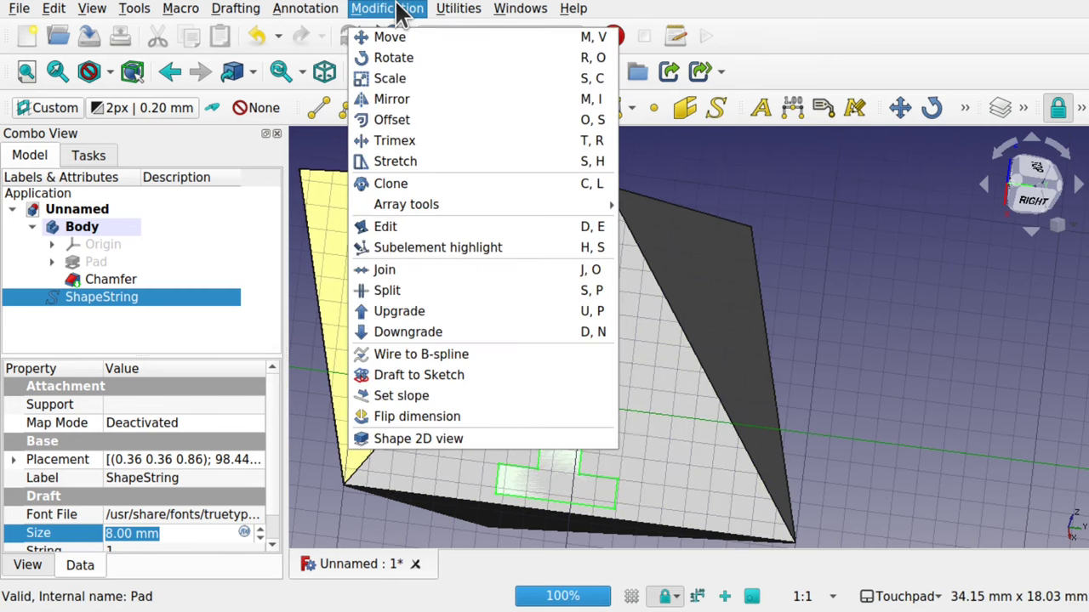
{"action": "left_click", "coordinate": [392, 36]}
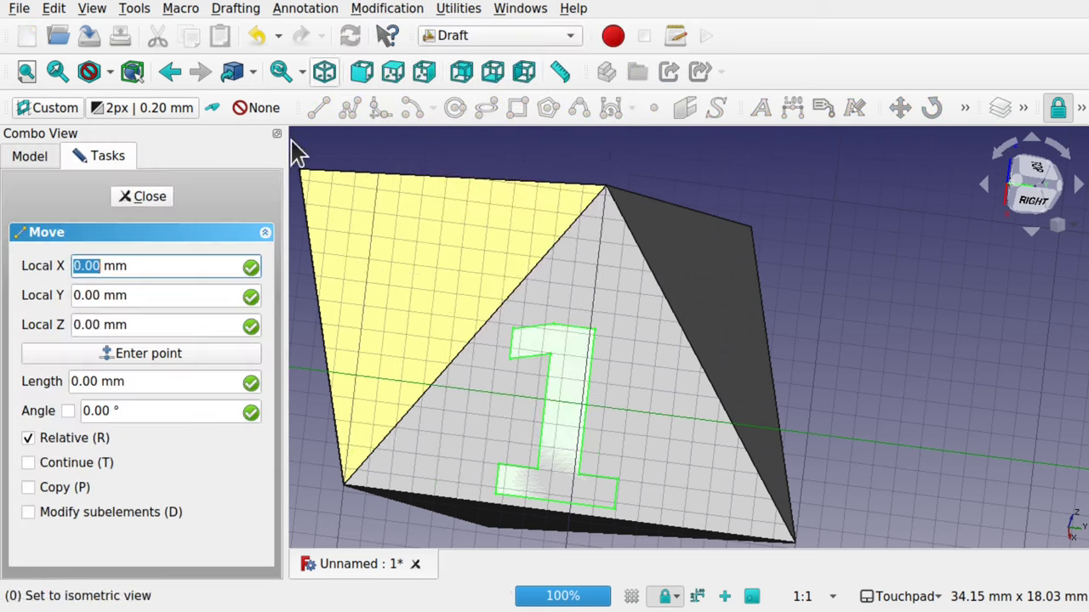
{"action": "left_click", "coordinate": [548, 428]}
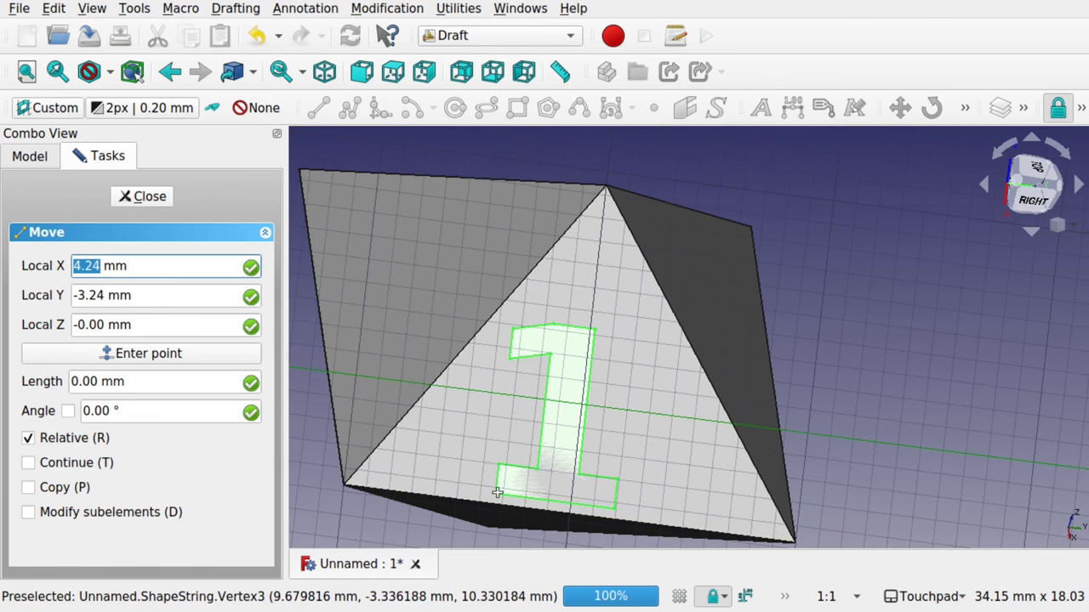
{"action": "left_click", "coordinate": [498, 493]}
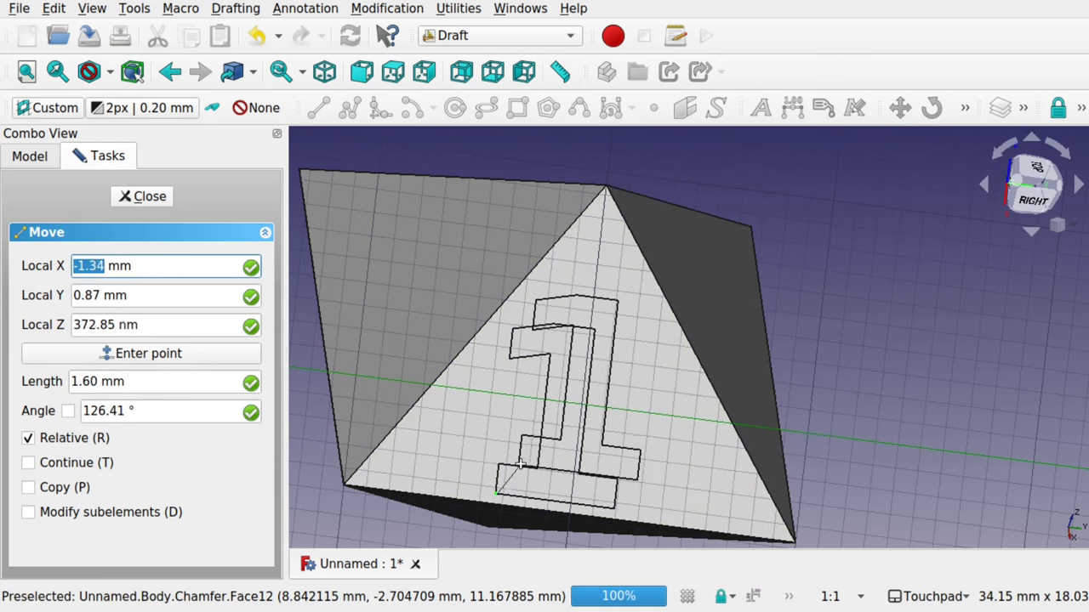
{"action": "left_click", "coordinate": [521, 464]}
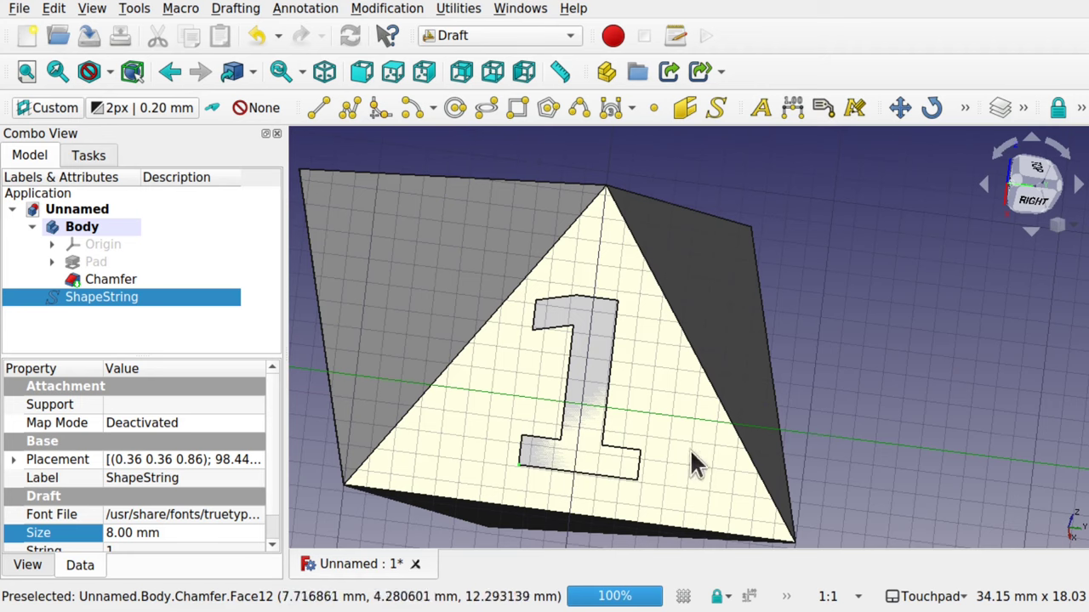
Align the Draft working plane to the adjacent upper rear triangular face with SelectPlane
{"action": "left_click_drag", "start_coordinate": [690, 449], "coordinate": [752, 323], "text": "alt"}
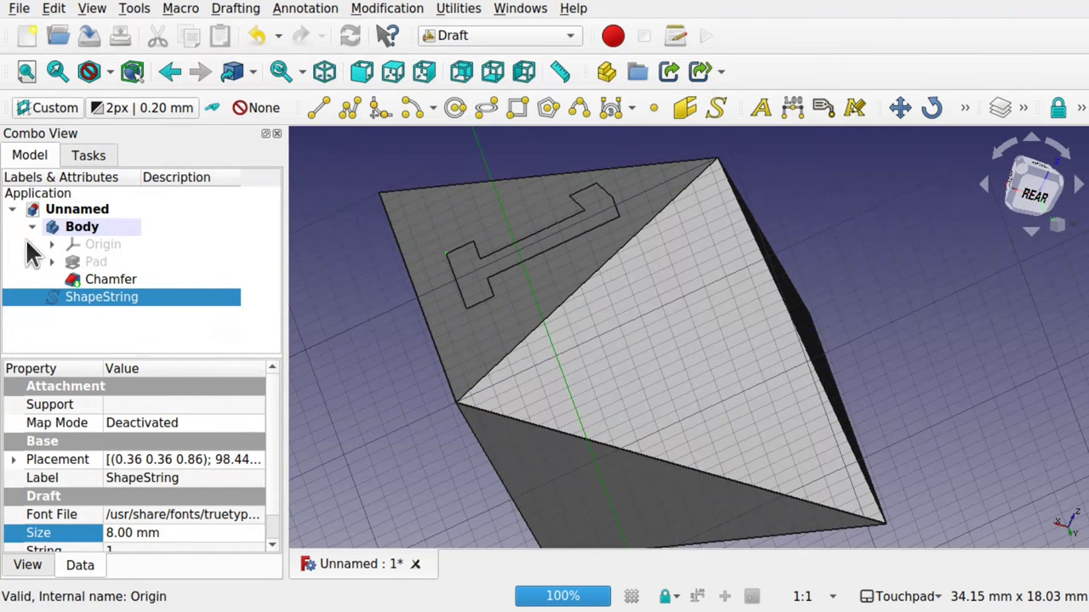
{"action": "left_click_drag", "start_coordinate": [467, 301], "coordinate": [540, 263], "text": "alt"}
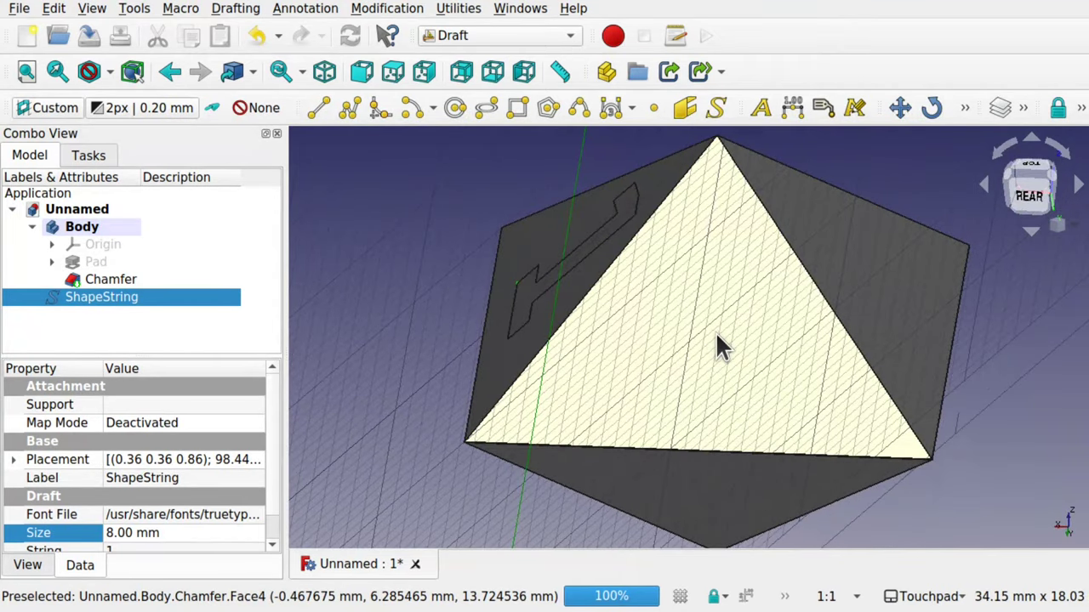
{"action": "left_click", "coordinate": [721, 344]}
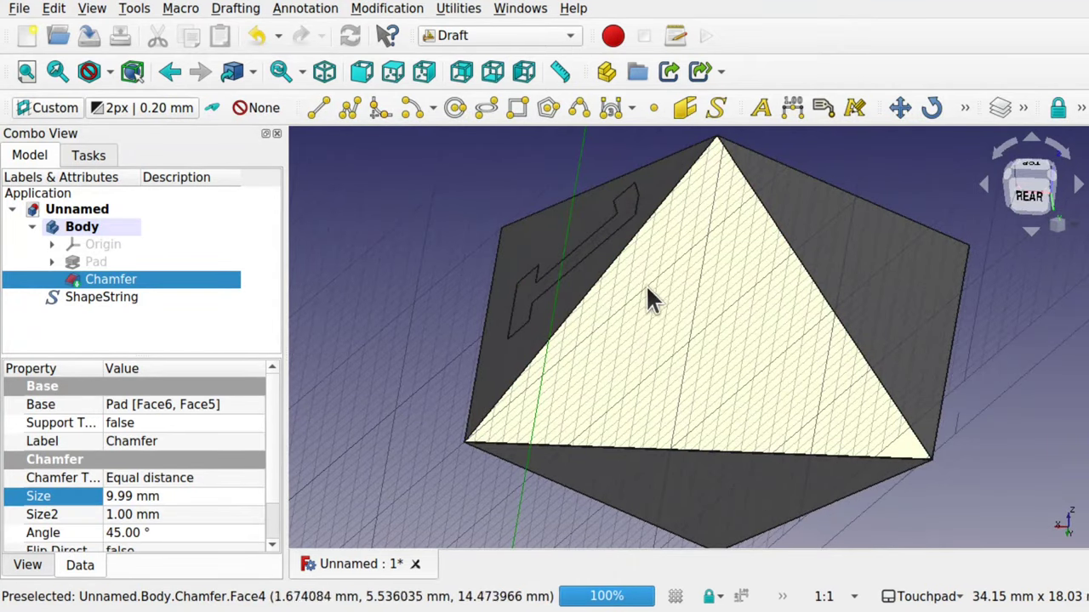
{"action": "left_click", "coordinate": [463, 10]}
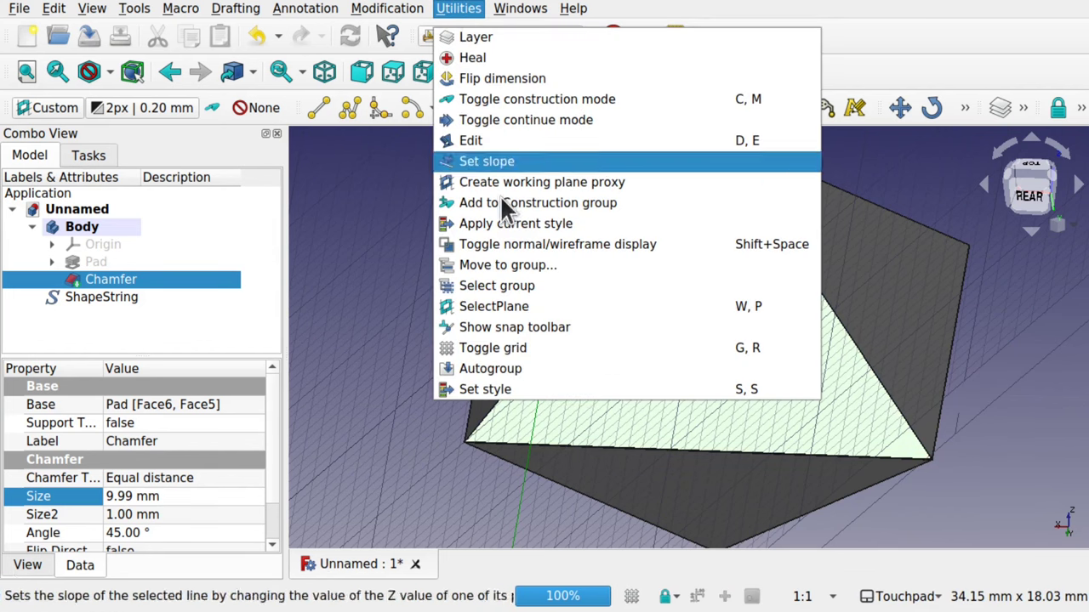
{"action": "left_click", "coordinate": [533, 307]}
{"action": "middle_click_drag", "start_coordinate": [642, 334], "coordinate": [814, 371]}
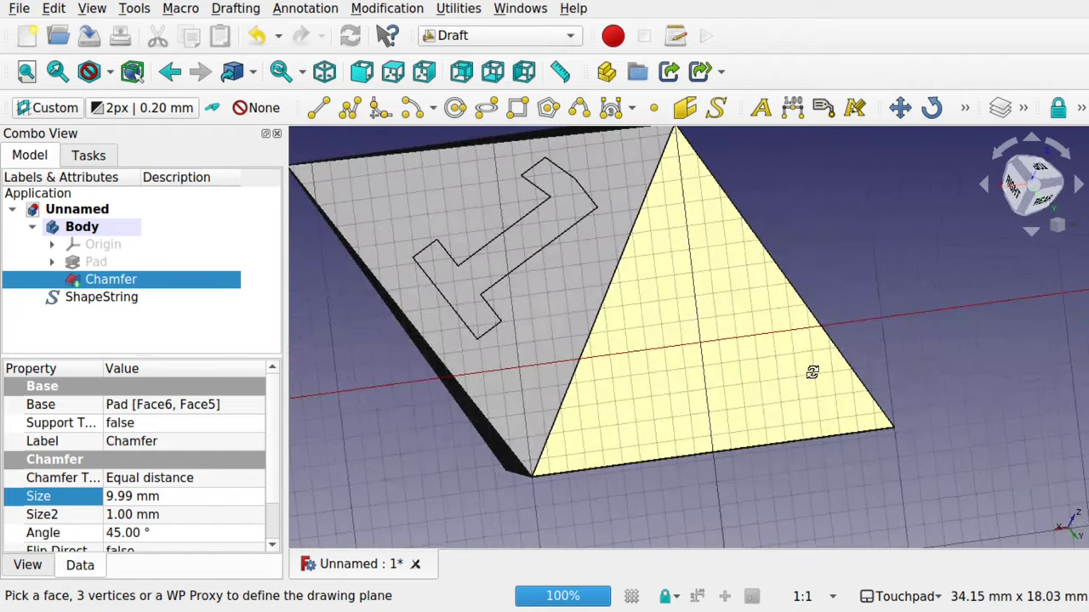
{"action": "left_click", "coordinate": [645, 324]}
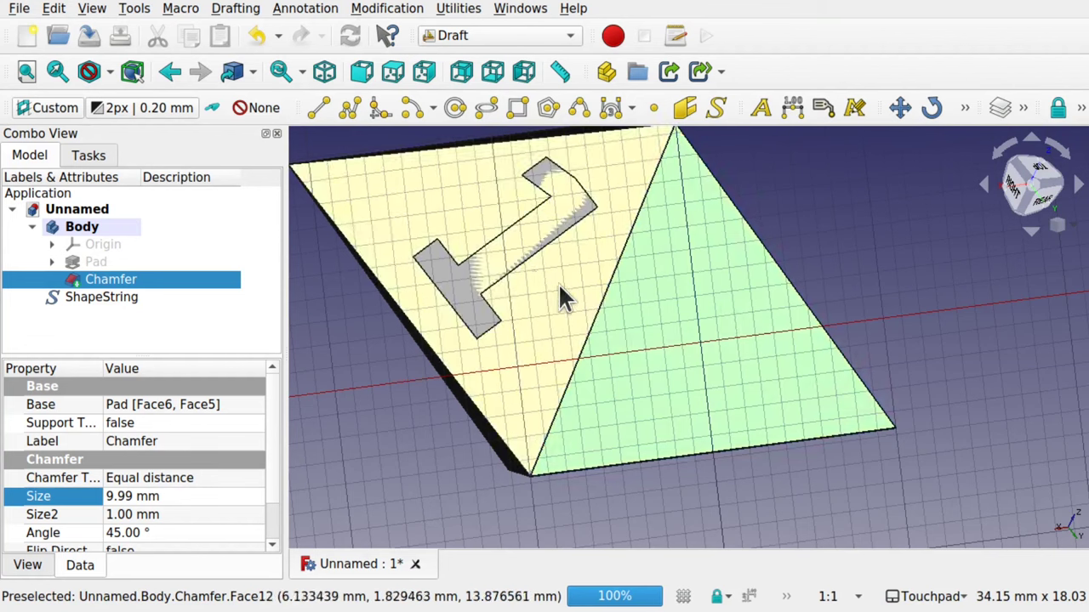
Create a ShapeString of the number 2 in DejaVuSans-Bold.ttf at 10 mm height, inserted near the middle of the rear triangular face
{"action": "key", "text": "alt"}
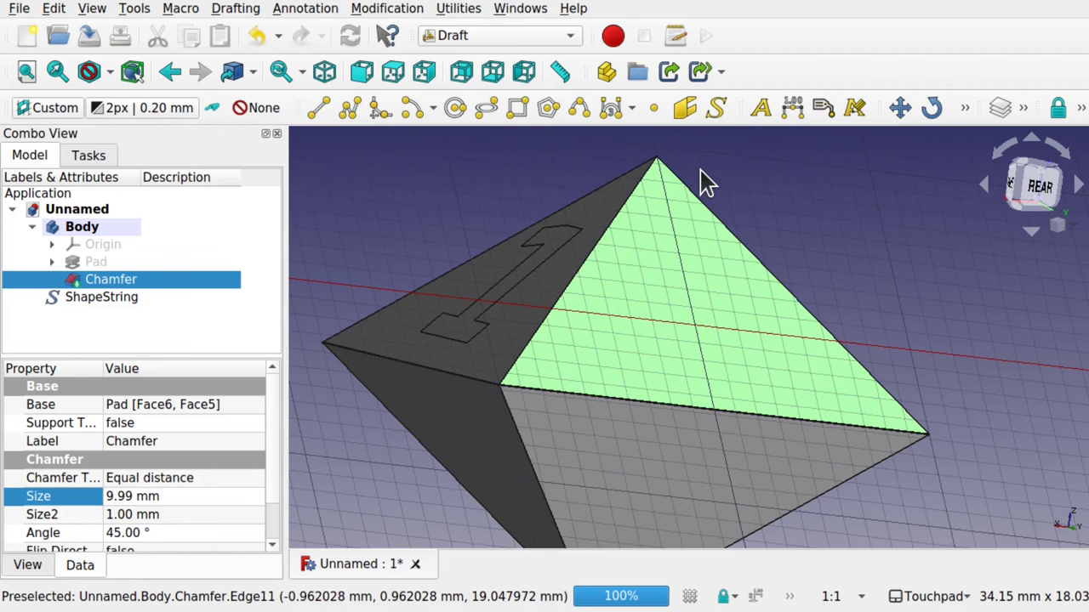
{"action": "left_click", "coordinate": [717, 108]}
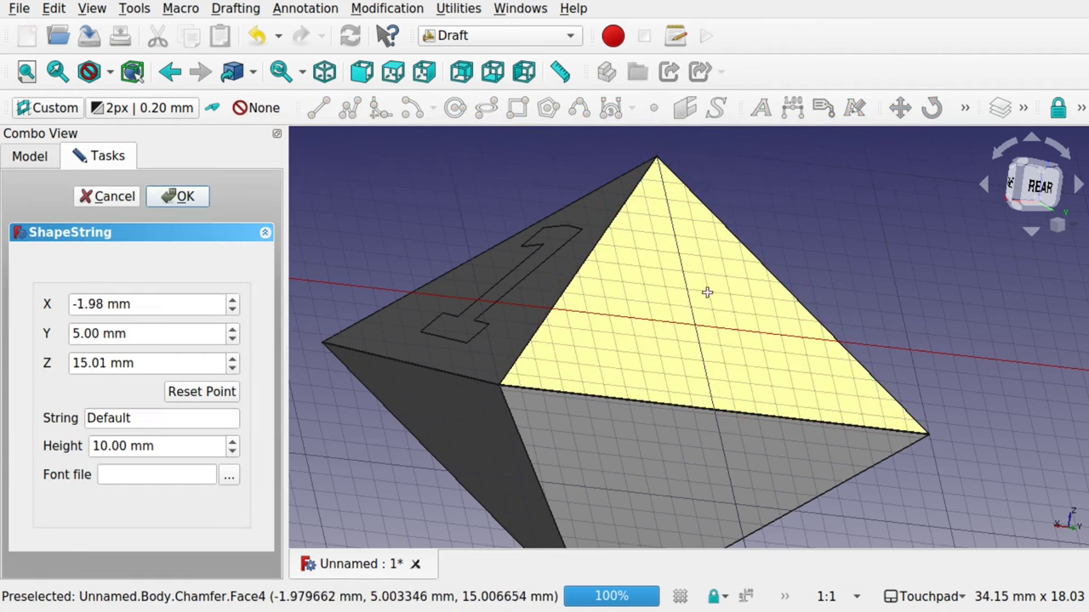
{"action": "left_click", "coordinate": [686, 314]}
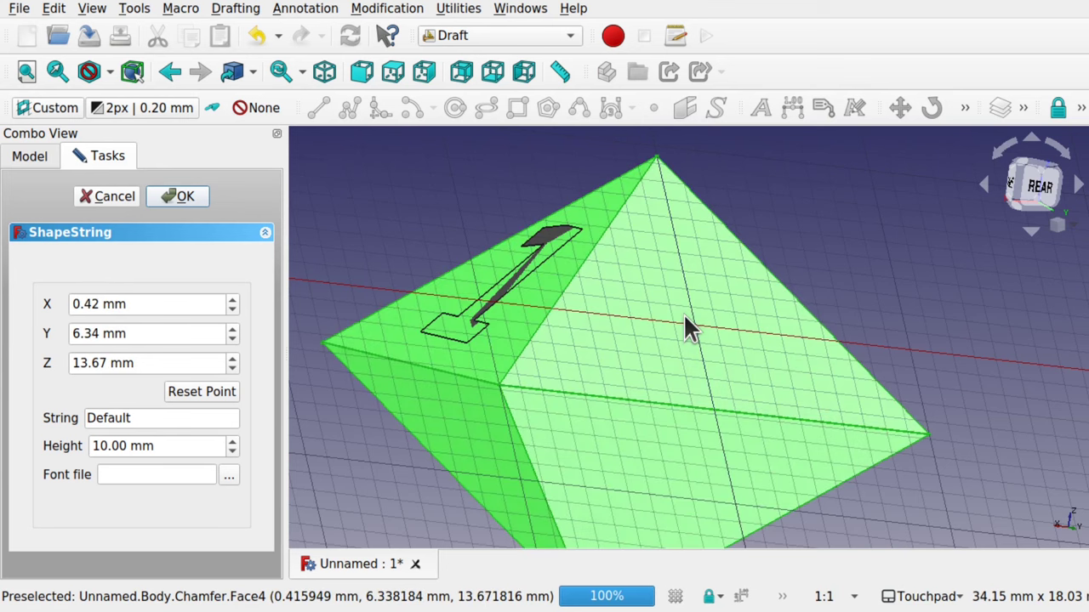
{"action": "middle_click_drag", "start_coordinate": [684, 318], "coordinate": [595, 399]}
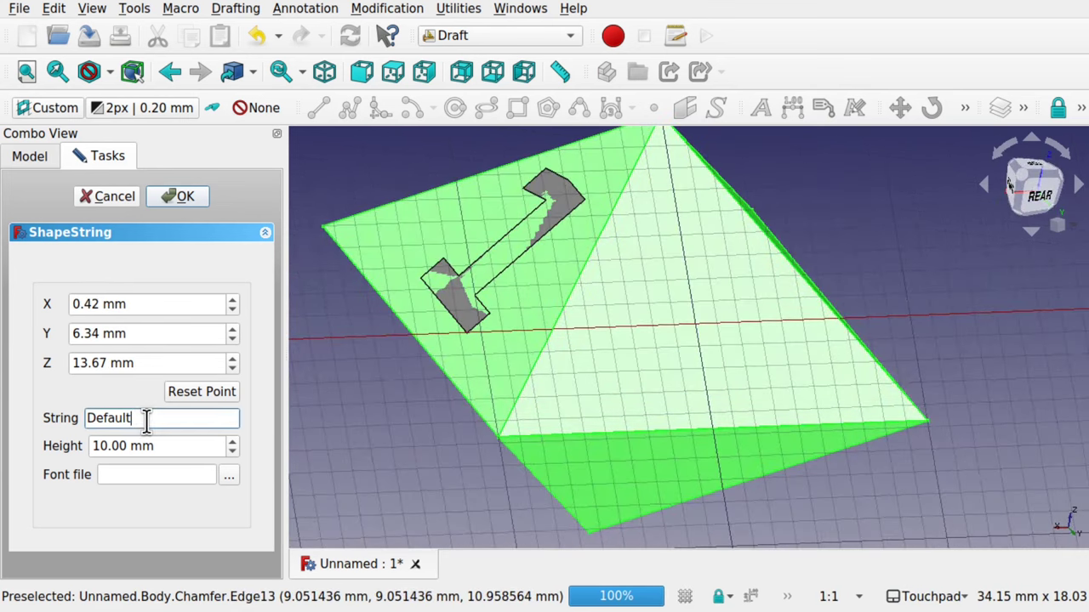
{"action": "left_click_drag", "start_coordinate": [146, 420], "coordinate": [75, 400]}
{"action": "type", "text": "2"}
{"action": "left_click", "coordinate": [229, 478]}
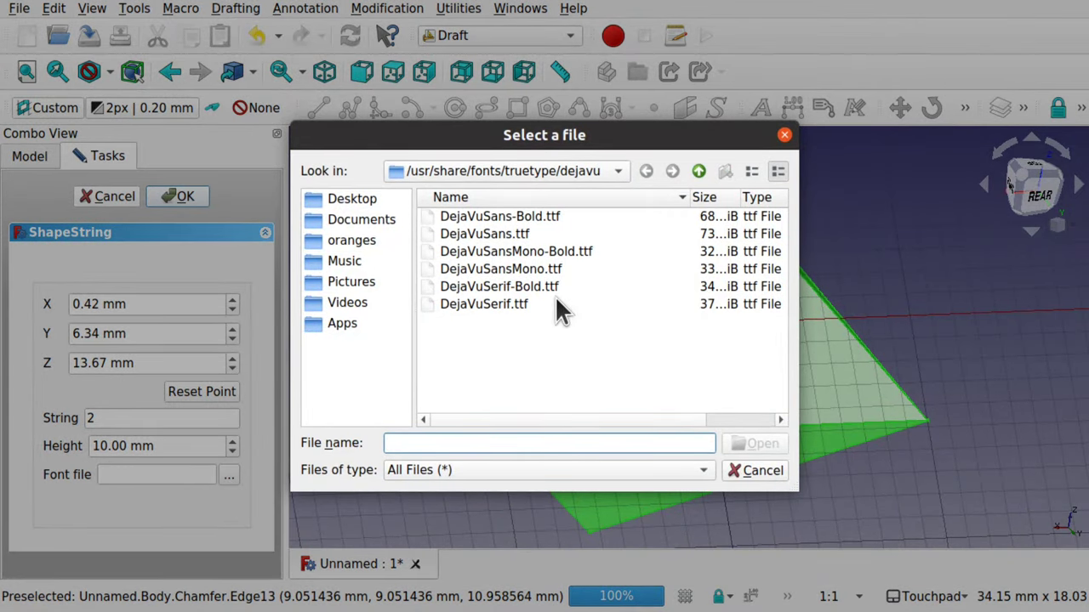
{"action": "left_click", "coordinate": [522, 220]}
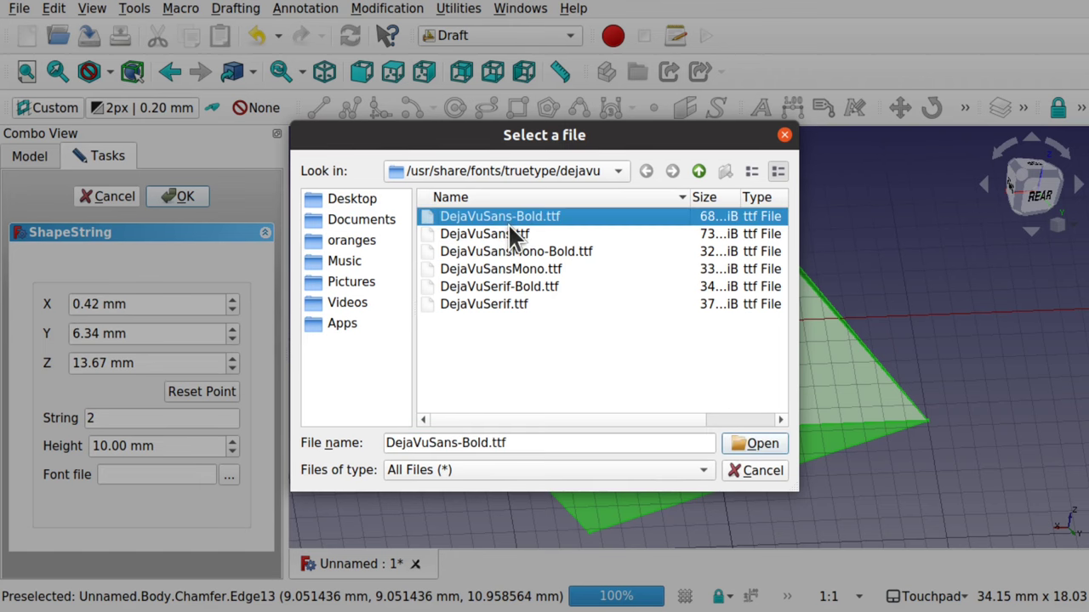
{"action": "left_click", "coordinate": [768, 444]}
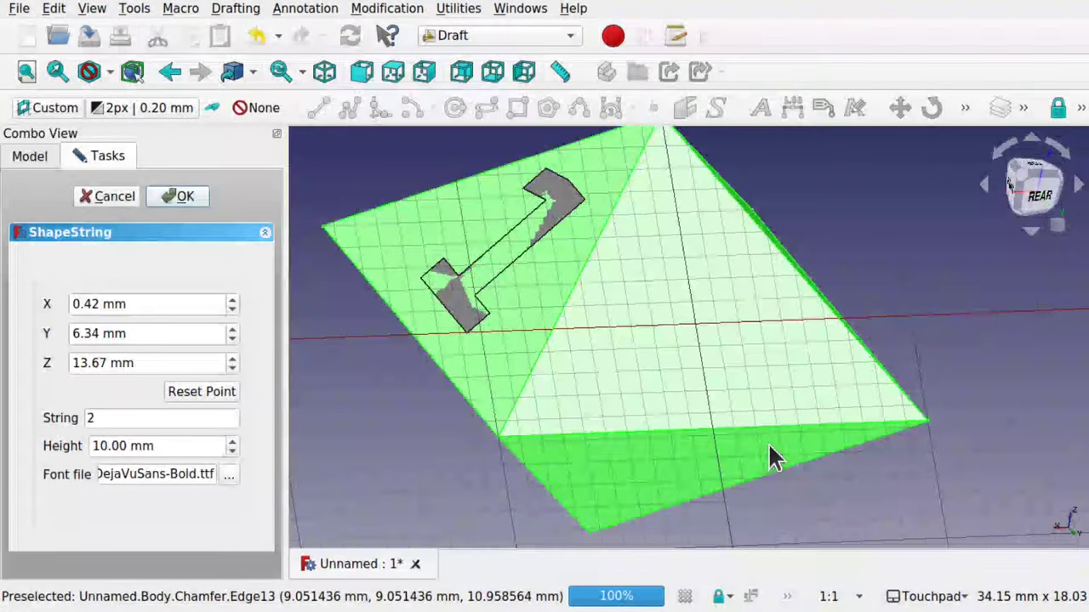
{"action": "left_click", "coordinate": [175, 196]}
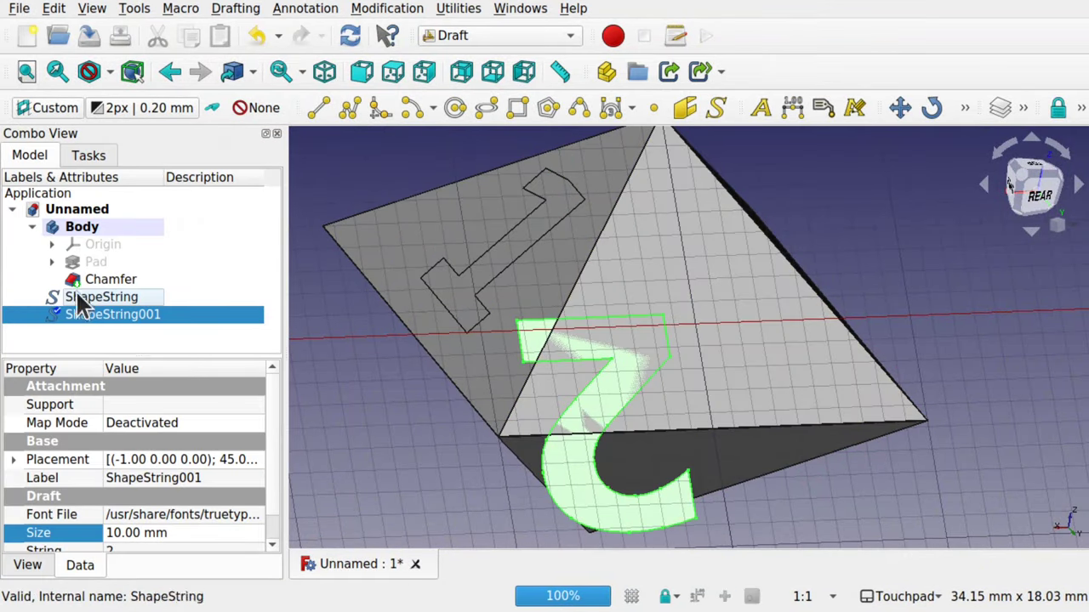
Move the number 2 up onto the rear triangular face by about -4.21 mm in local X and -4.18 mm in local Y
{"action": "left_click", "coordinate": [906, 103]}
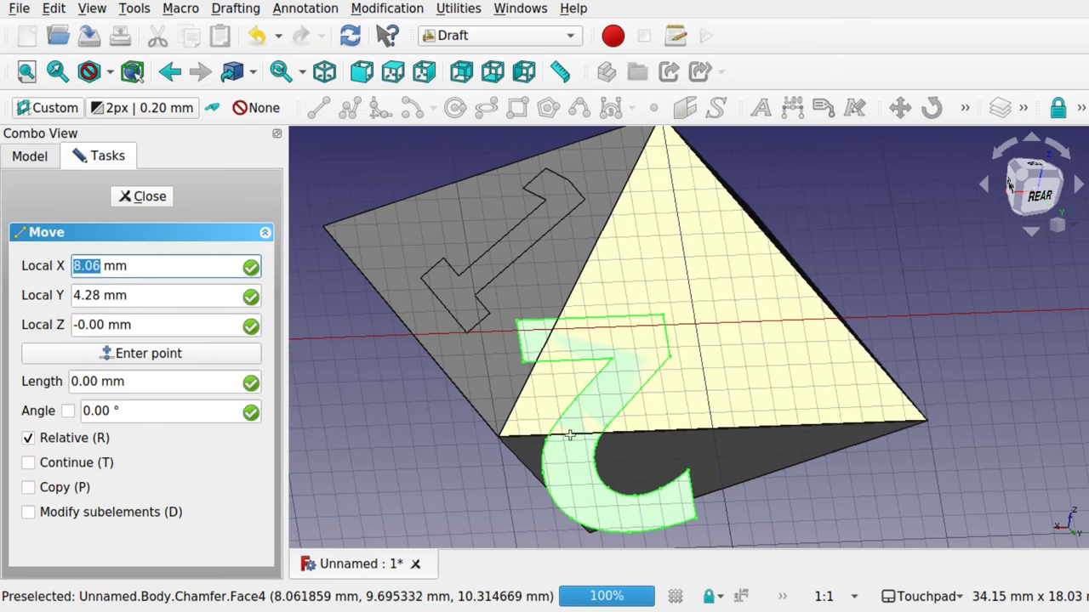
{"action": "left_click", "coordinate": [576, 493]}
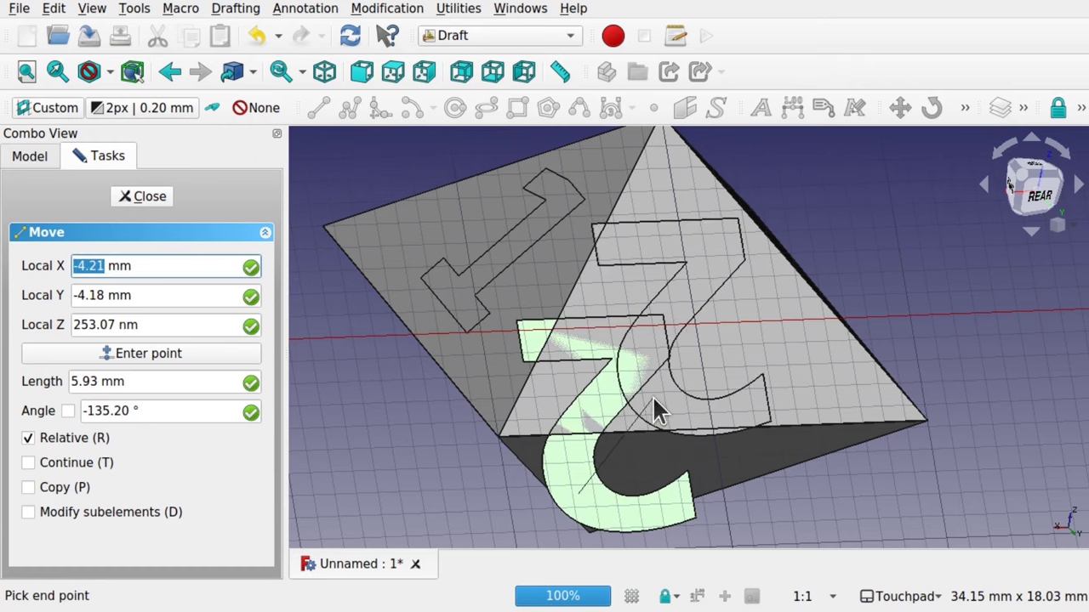
{"action": "key", "text": "Escape"}
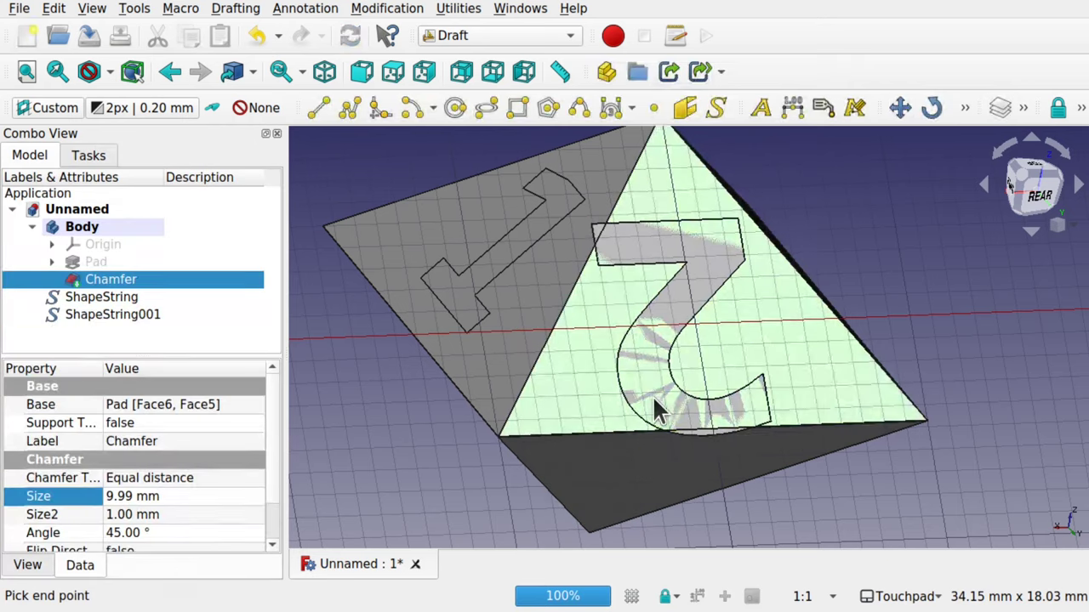
Set the size of the number 2 ShapeString to 8 mm
{"action": "left_click", "coordinate": [118, 319]}
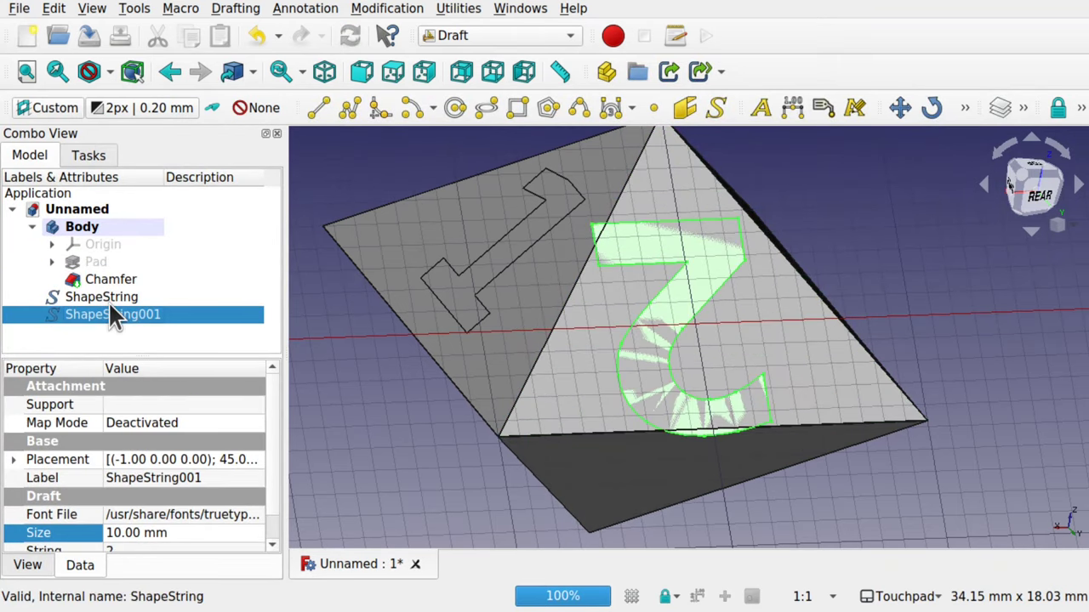
{"action": "left_click", "coordinate": [108, 301]}
{"action": "left_click", "coordinate": [134, 314]}
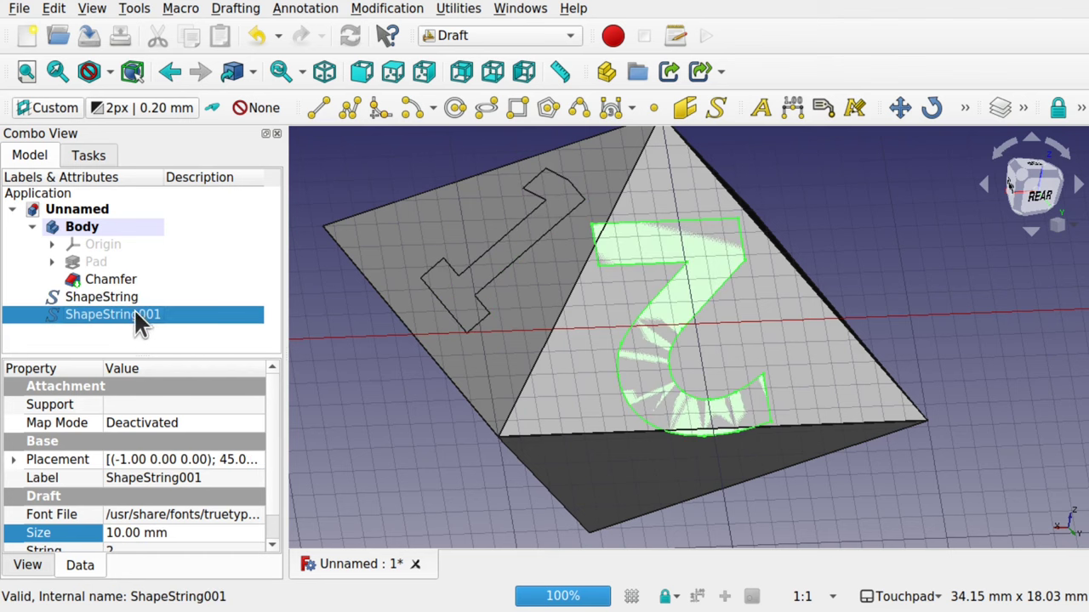
{"action": "left_click", "coordinate": [125, 532]}
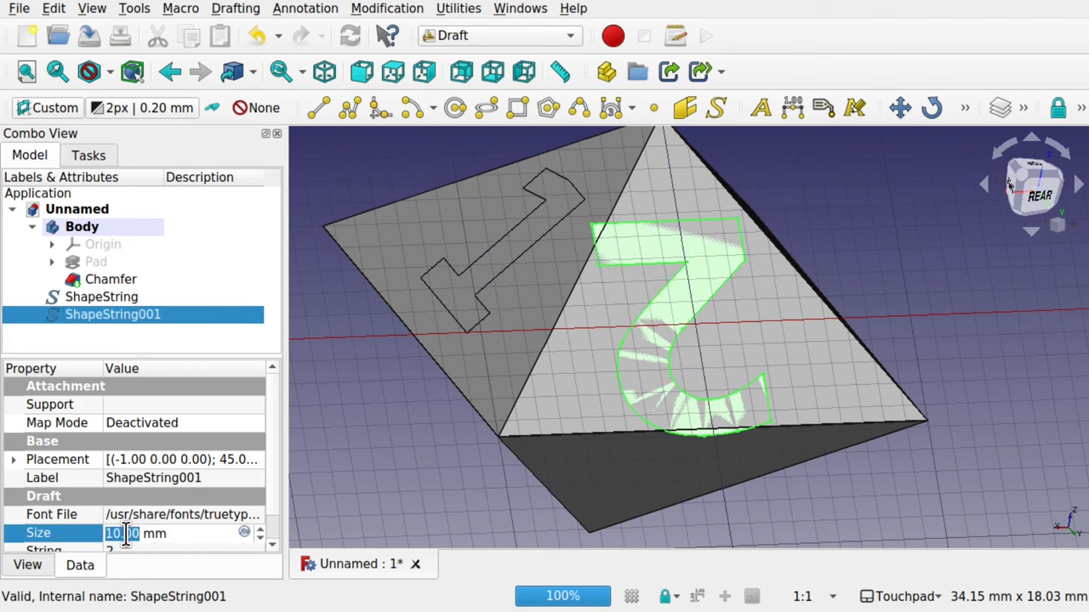
{"action": "type", "text": "8"}
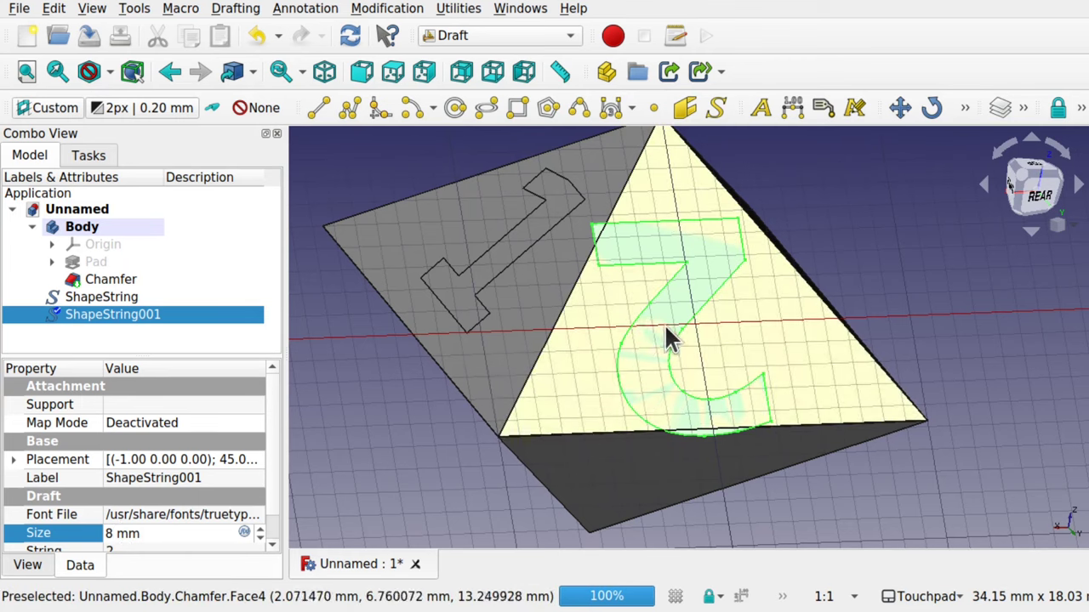
{"action": "key", "text": "Return"}
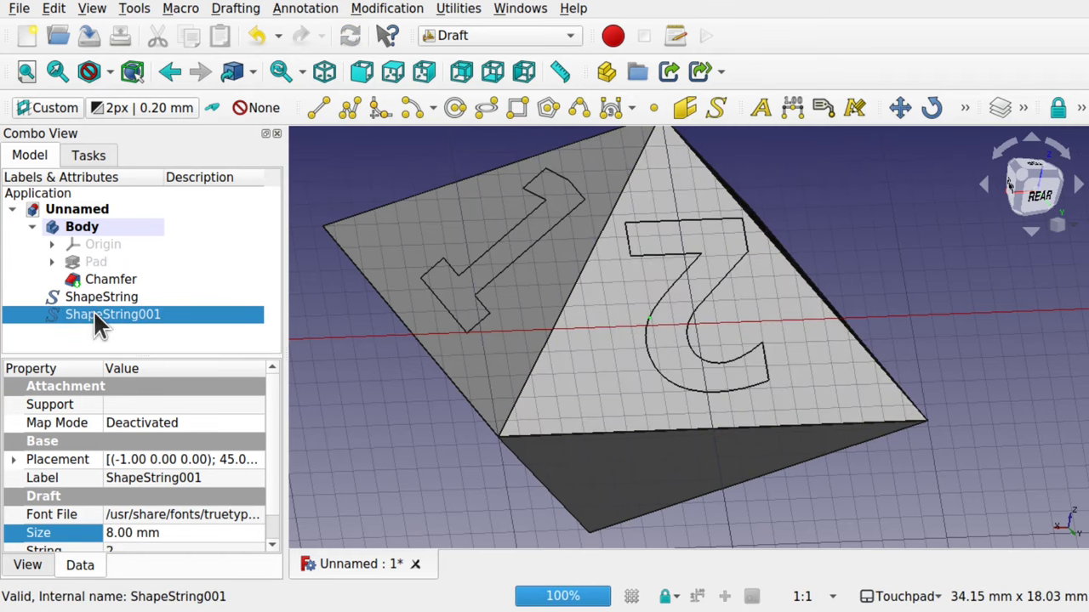
Rotate the number 2 about half a turn around a point near its upper middle so it stands upright towards the triangle's apex
{"action": "left_click", "coordinate": [942, 118]}
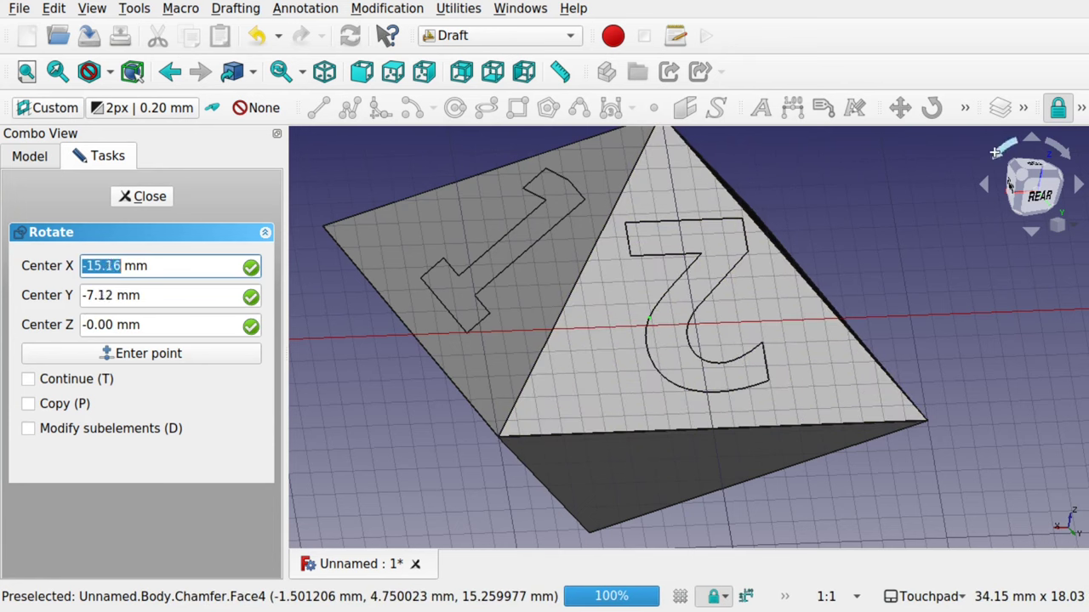
{"action": "left_click", "coordinate": [1060, 109]}
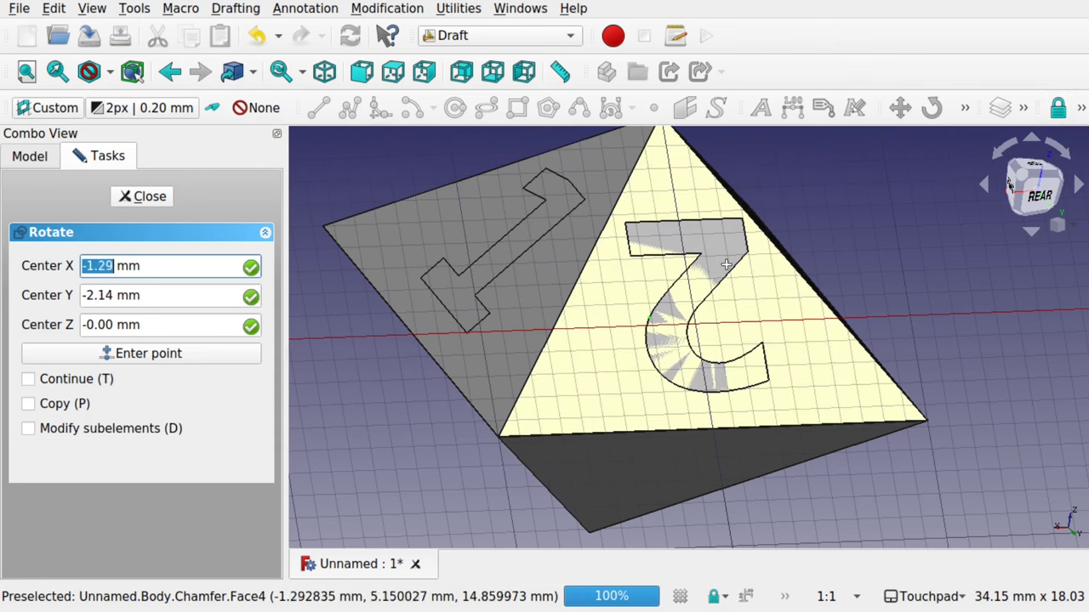
{"action": "left_click", "coordinate": [698, 277]}
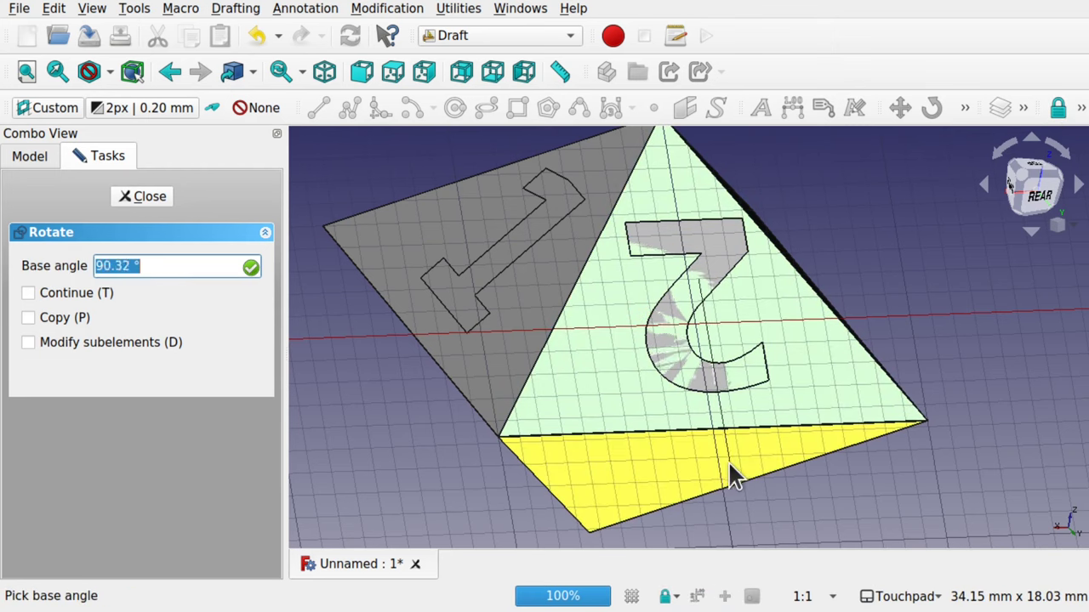
{"action": "left_click", "coordinate": [738, 521]}
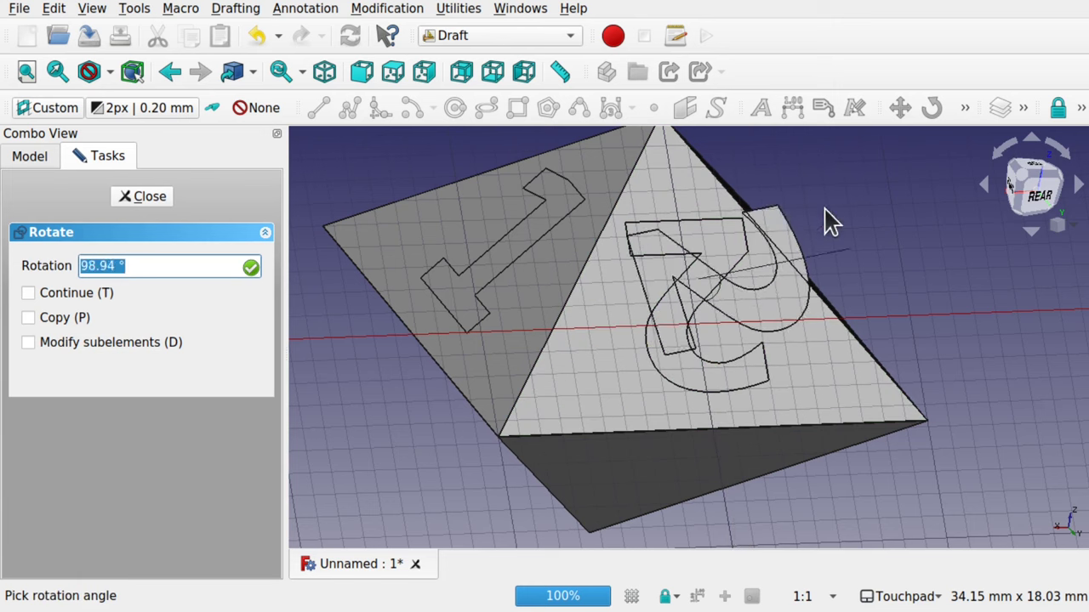
{"action": "left_click", "coordinate": [678, 150]}
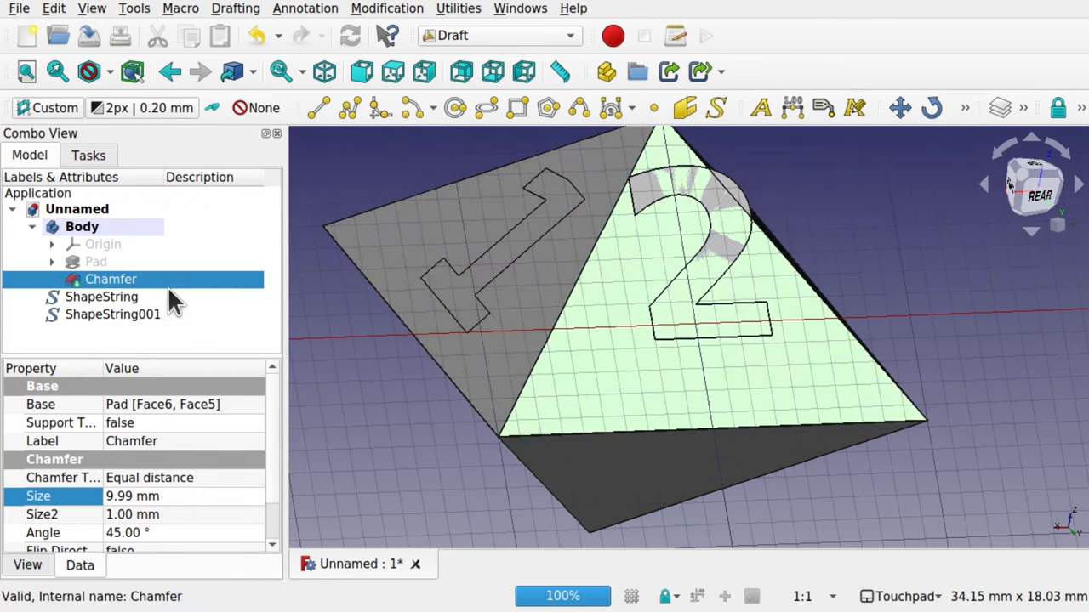
Move the number 2 down the triangular face by about 1.21 mm in local X and 2.54 mm in local Y
{"action": "left_click", "coordinate": [119, 317]}
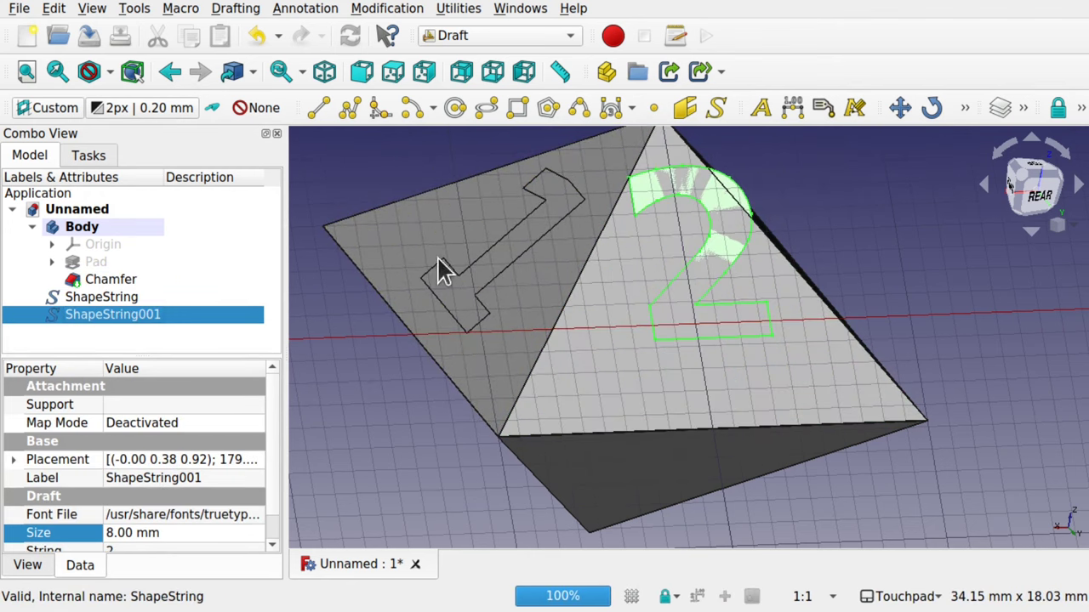
{"action": "left_click", "coordinate": [900, 108]}
{"action": "left_click", "coordinate": [710, 265]}
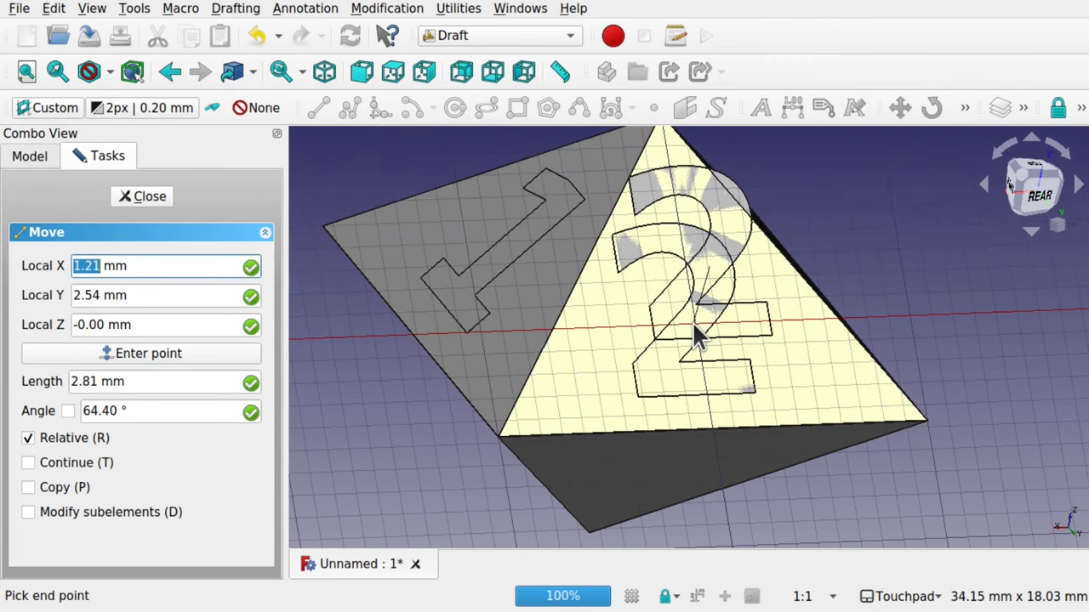
{"action": "left_click", "coordinate": [694, 326]}
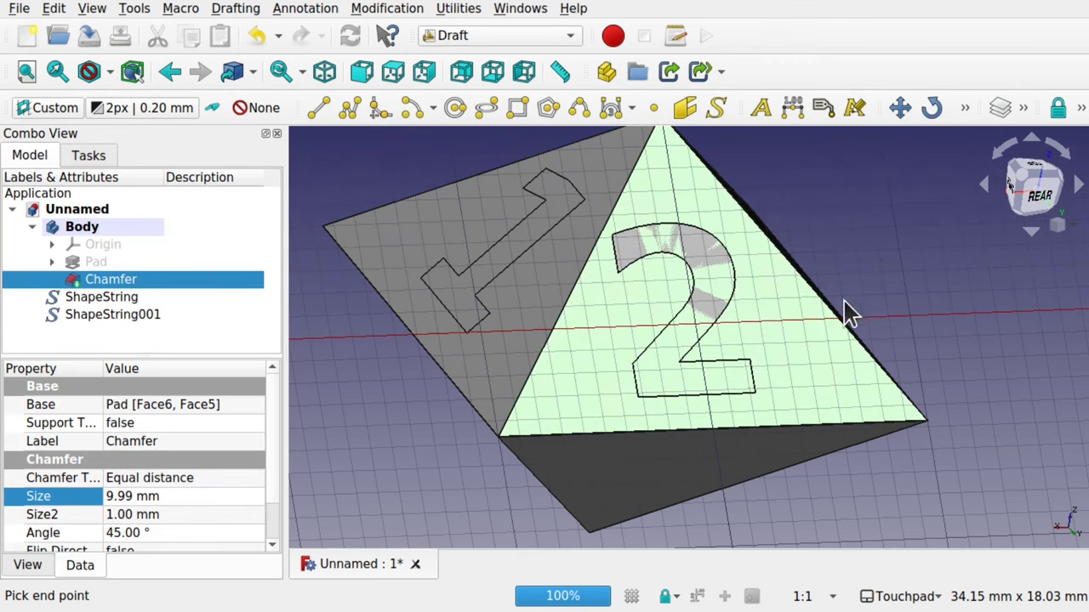
Nudge the number 2 slightly sideways to centre it between the sloping edges of its triangular face
{"action": "middle_click_drag", "start_coordinate": [931, 289], "coordinate": [817, 303]}
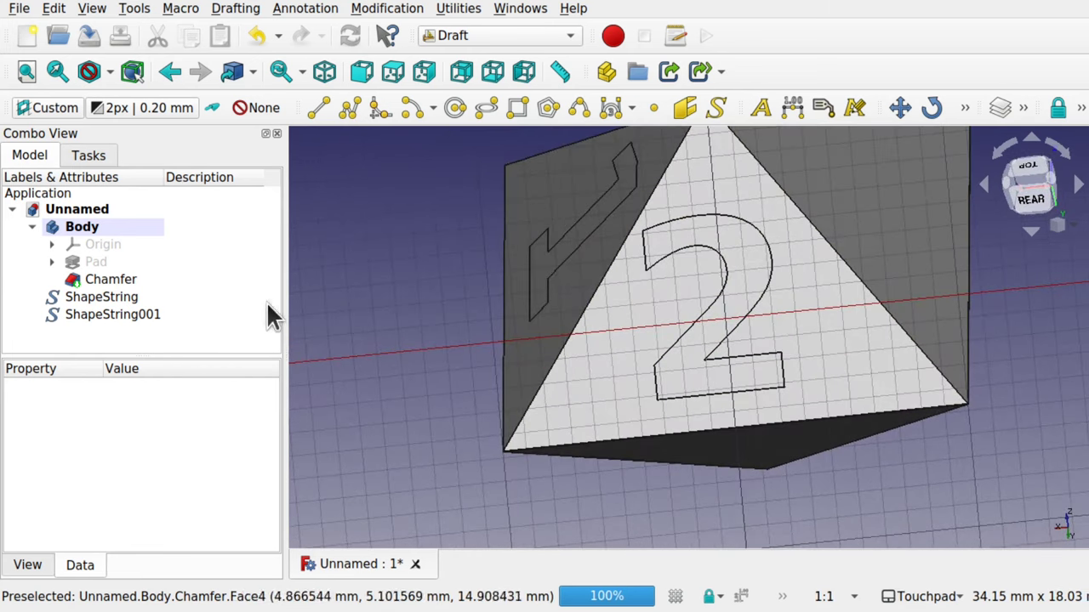
{"action": "left_click", "coordinate": [143, 310]}
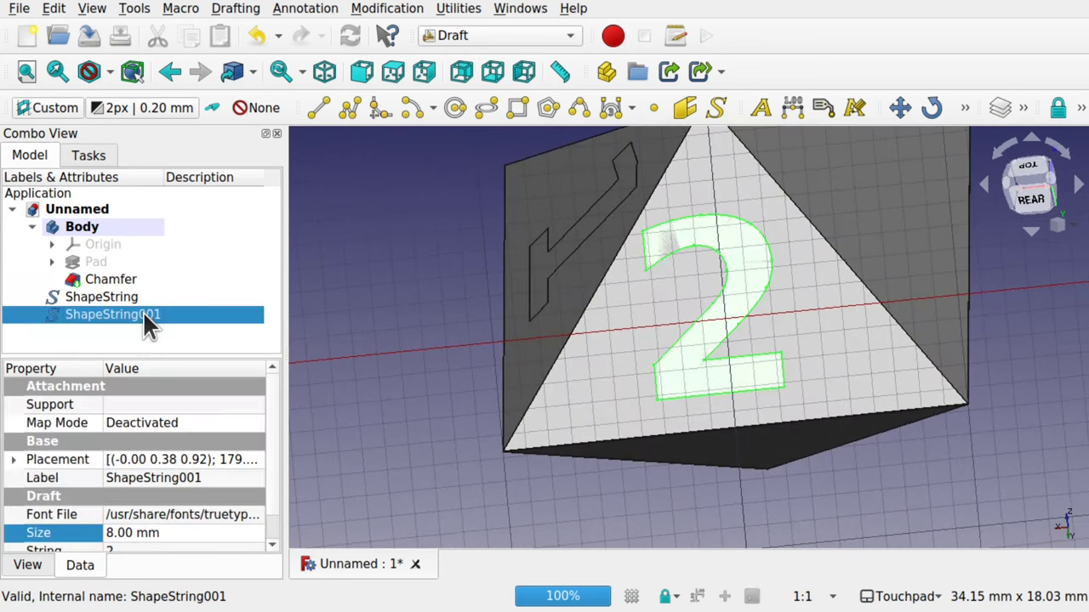
{"action": "left_click", "coordinate": [899, 107]}
{"action": "left_click", "coordinate": [731, 301]}
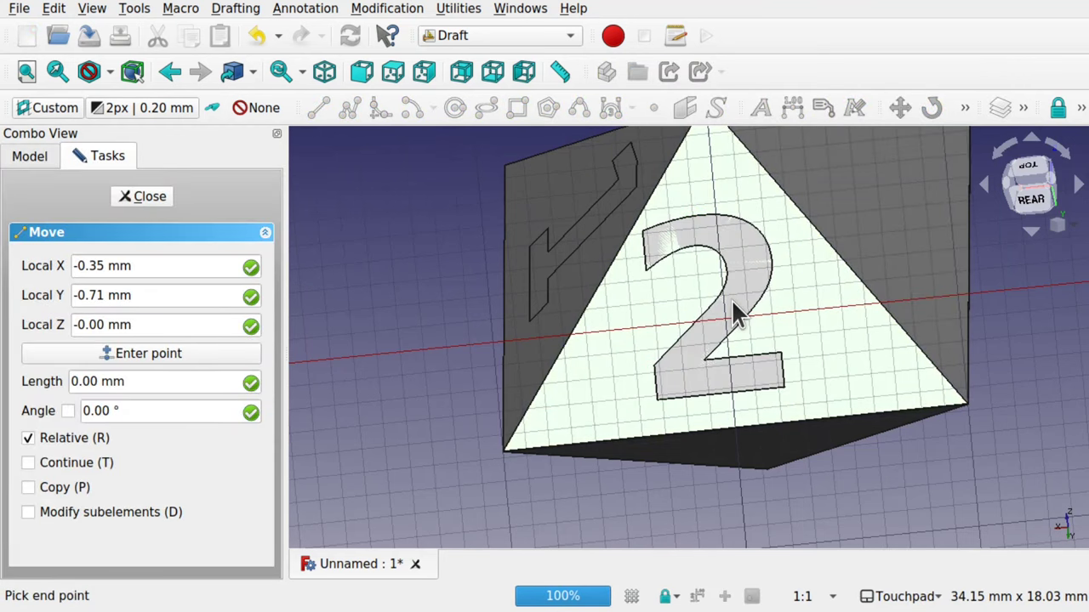
{"action": "left_click", "coordinate": [743, 298]}
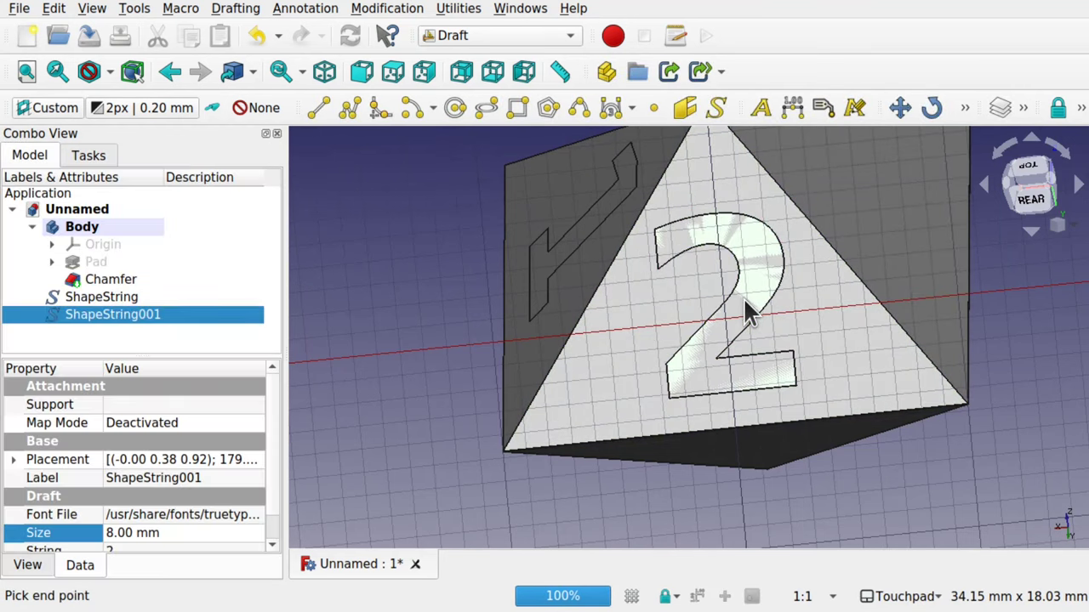
{"action": "mouse_move", "coordinate": [418, 339]}
{"action": "middle_mouse_down"}
{"action": "mouse_move", "coordinate": [467, 342]}
{"action": "mouse_move", "coordinate": [418, 341]}
{"action": "middle_mouse_up"}
{"action": "left_click", "coordinate": [328, 335]}
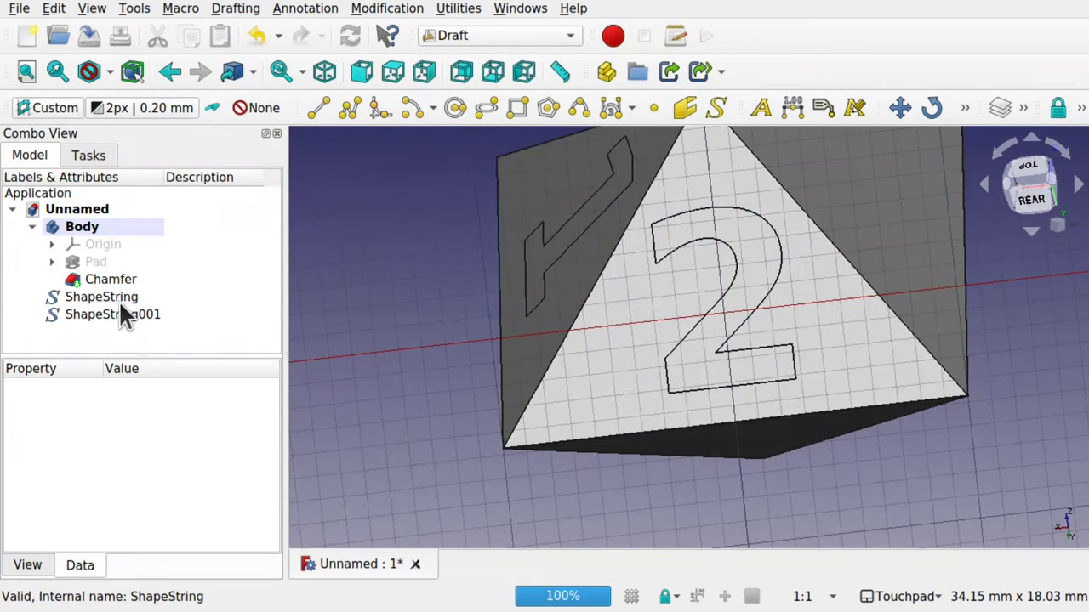
Select both number ShapeStrings together and try text sizes of 11 mm and 12 mm on them
{"action": "left_click", "coordinate": [105, 298]}
{"action": "left_click", "coordinate": [145, 315]}
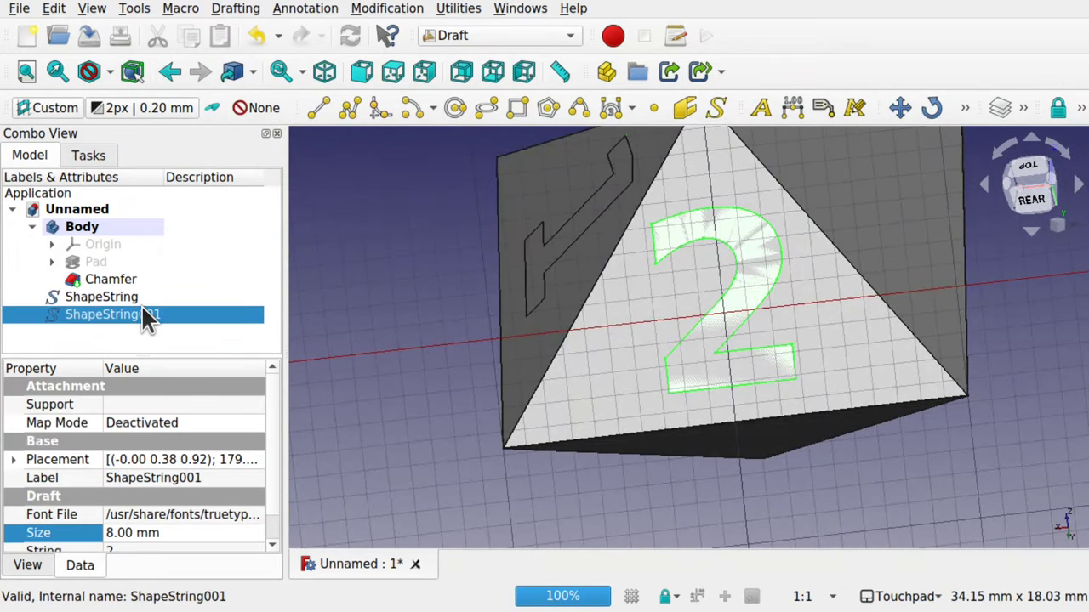
{"action": "left_click", "coordinate": [118, 306]}
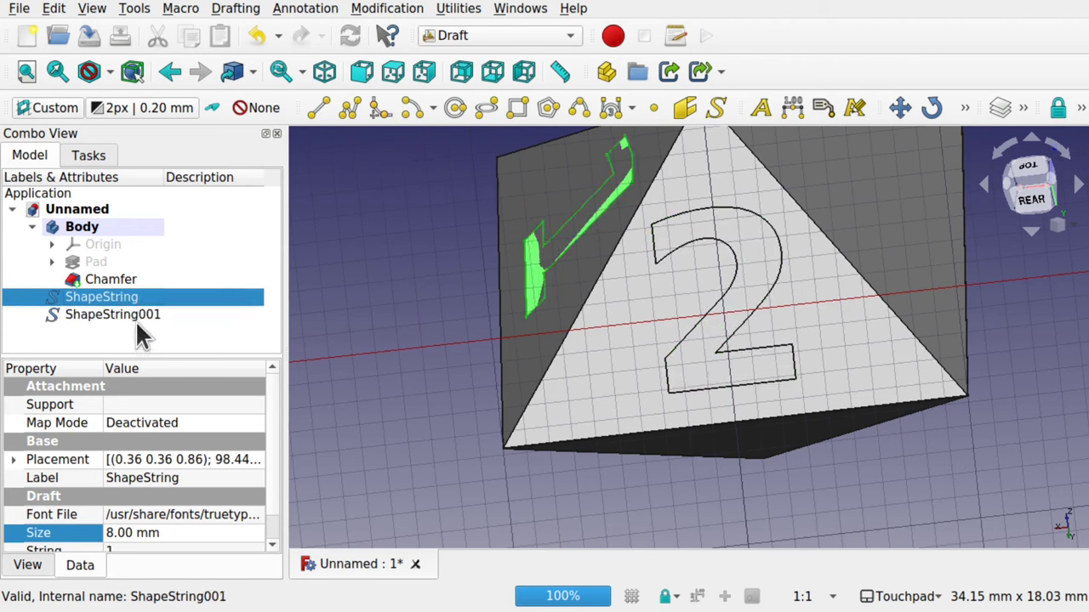
{"action": "left_click", "coordinate": [141, 315], "text": "ctrl"}
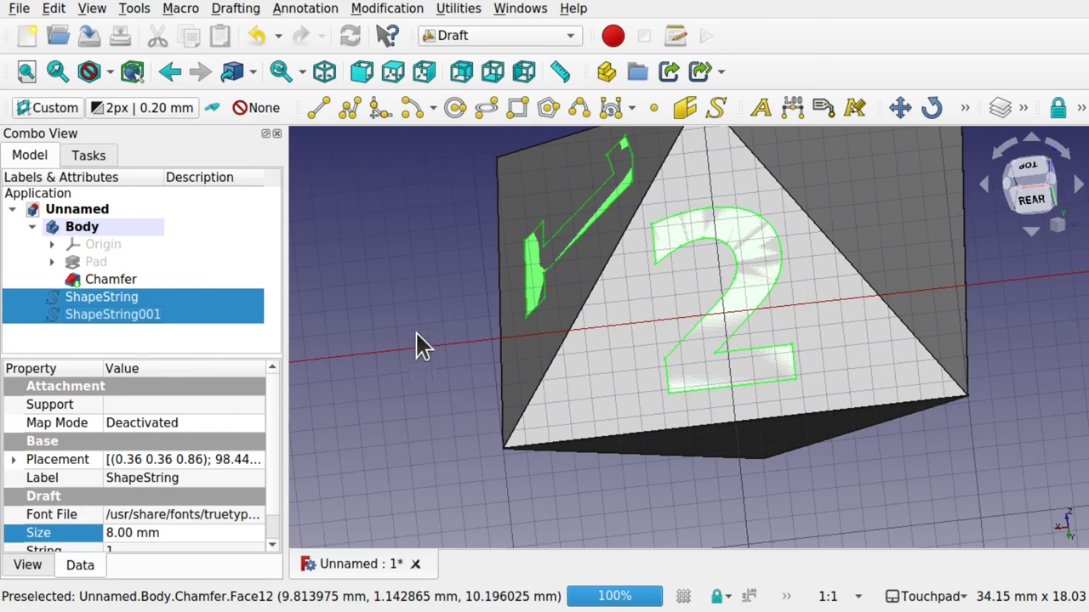
{"action": "scroll", "coordinate": [274, 528], "scroll_direction": "down", "scroll_amount": 1}
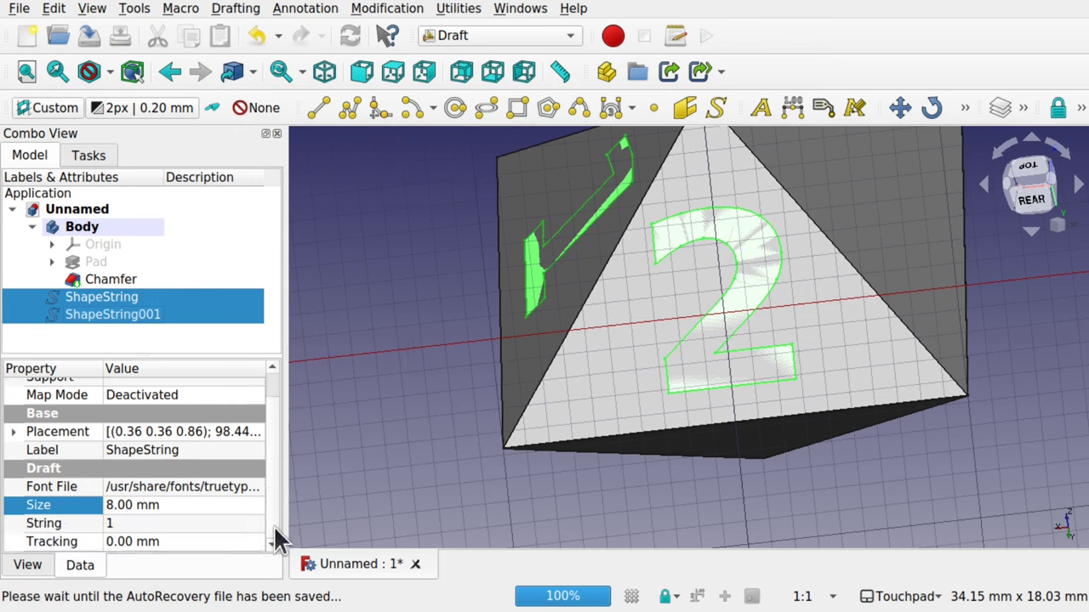
{"action": "left_click", "coordinate": [192, 506]}
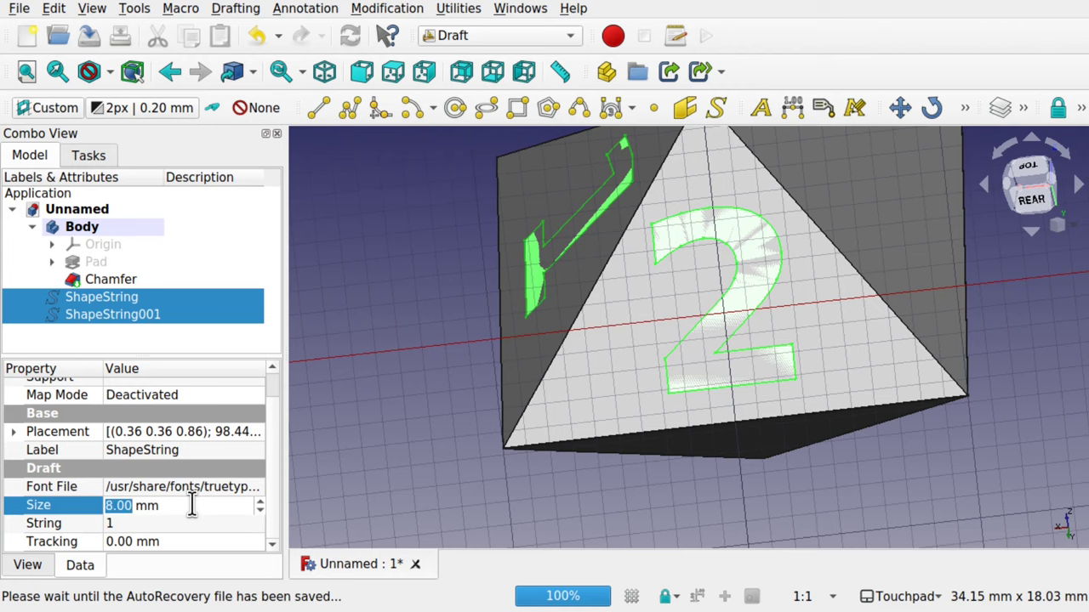
{"action": "type", "text": "11"}
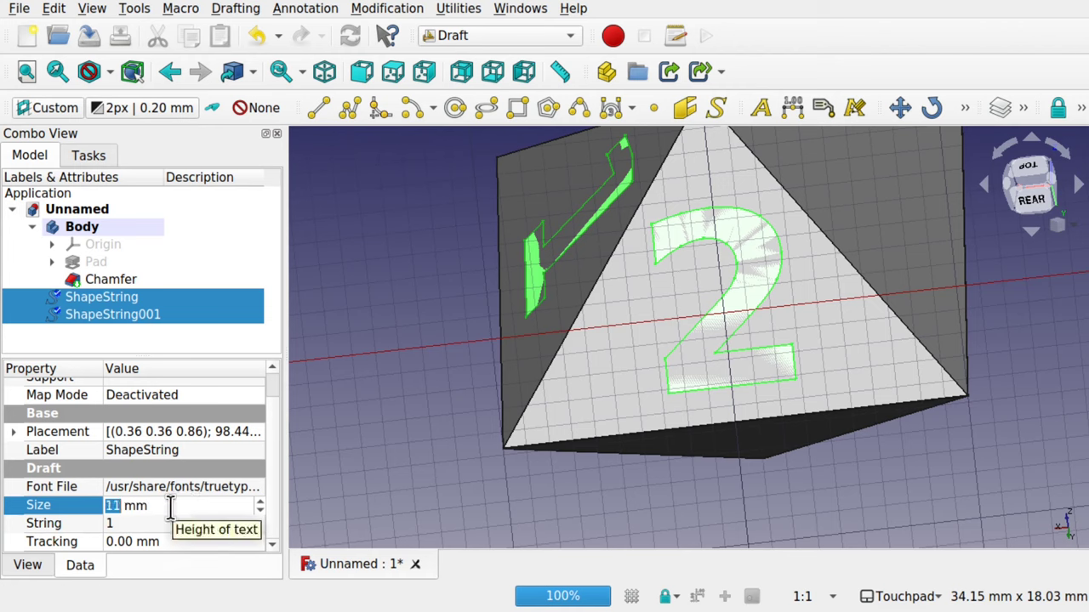
{"action": "key", "text": "Return"}
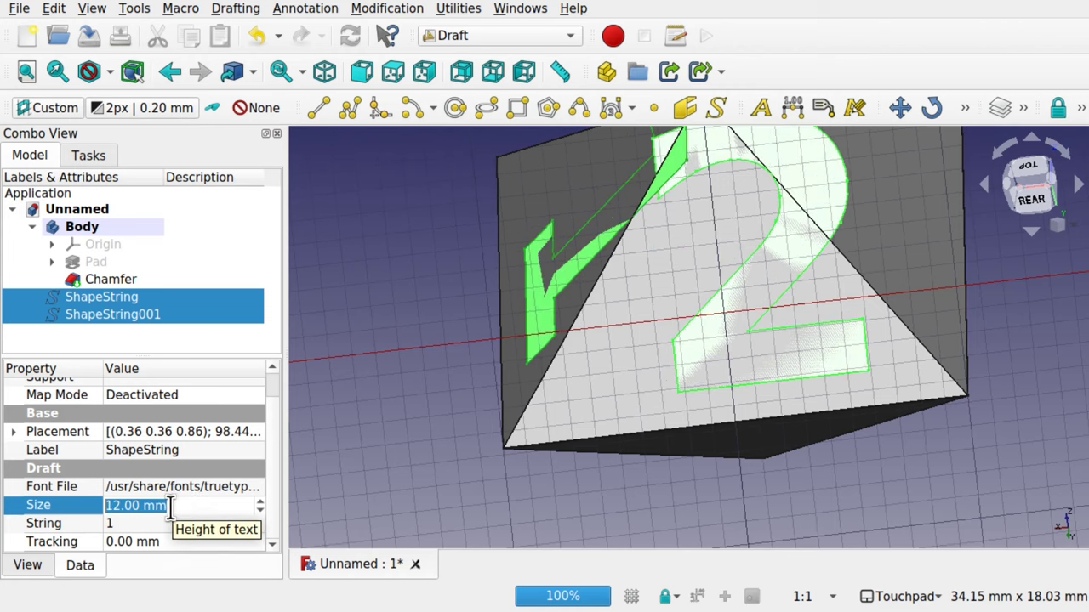
Return the size of both selected number ShapeStrings to 8 mm
{"action": "scroll", "coordinate": [170, 507], "scroll_direction": "down", "scroll_amount": 2}
{"action": "scroll", "coordinate": [171, 507], "scroll_direction": "down", "scroll_amount": 2}
{"action": "scroll", "coordinate": [171, 507], "scroll_direction": "up", "scroll_amount": 1}
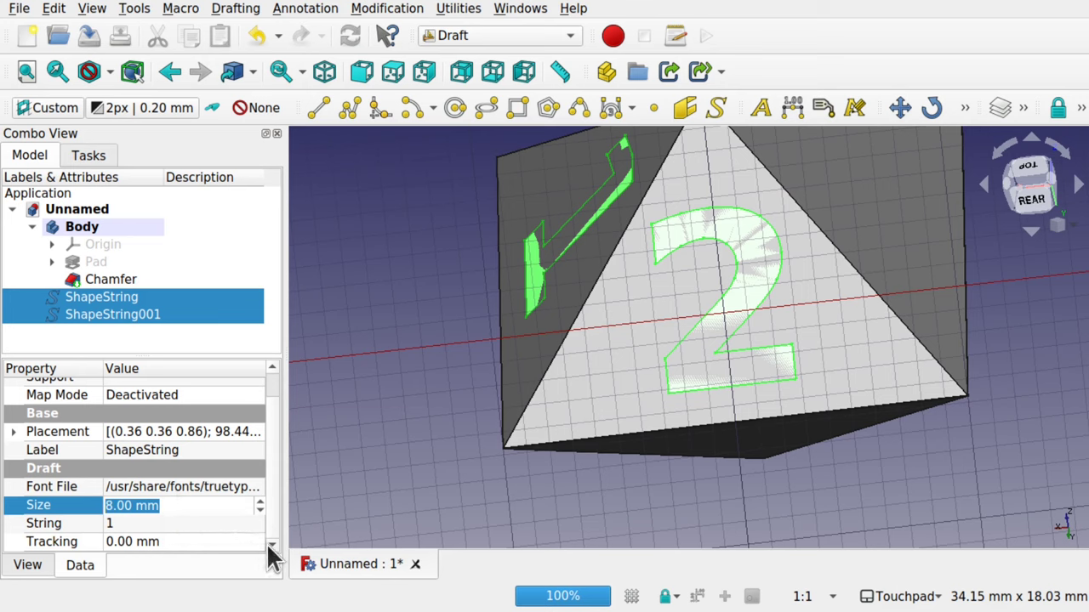
{"action": "key", "text": "Return"}
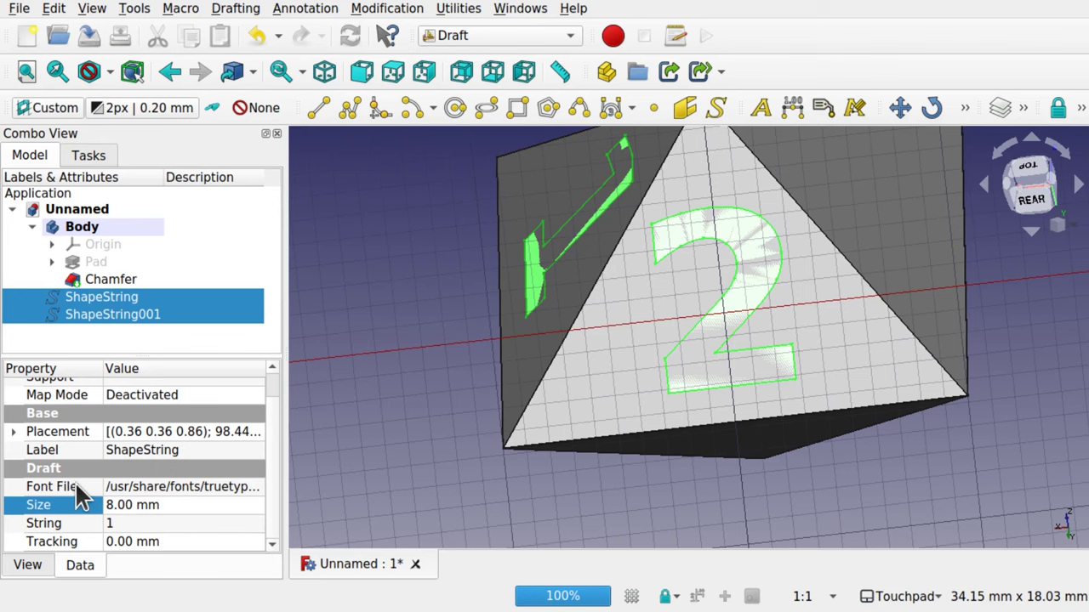
Try the font file Ubuntu-C.ttf from the ubuntu font folder on both number ShapeStrings
{"action": "left_click", "coordinate": [253, 486]}
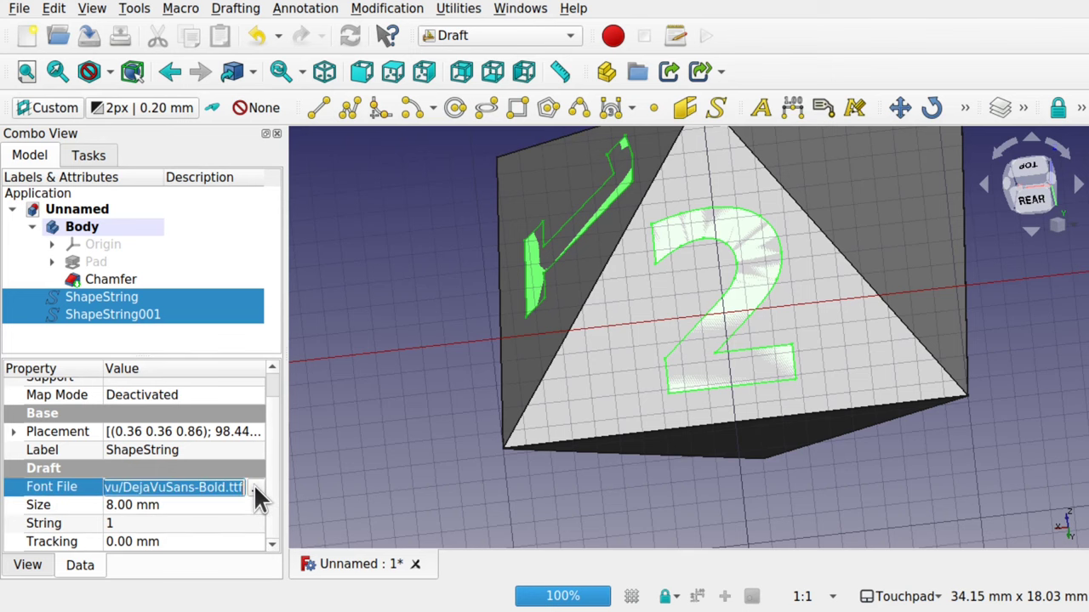
{"action": "left_click", "coordinate": [253, 486]}
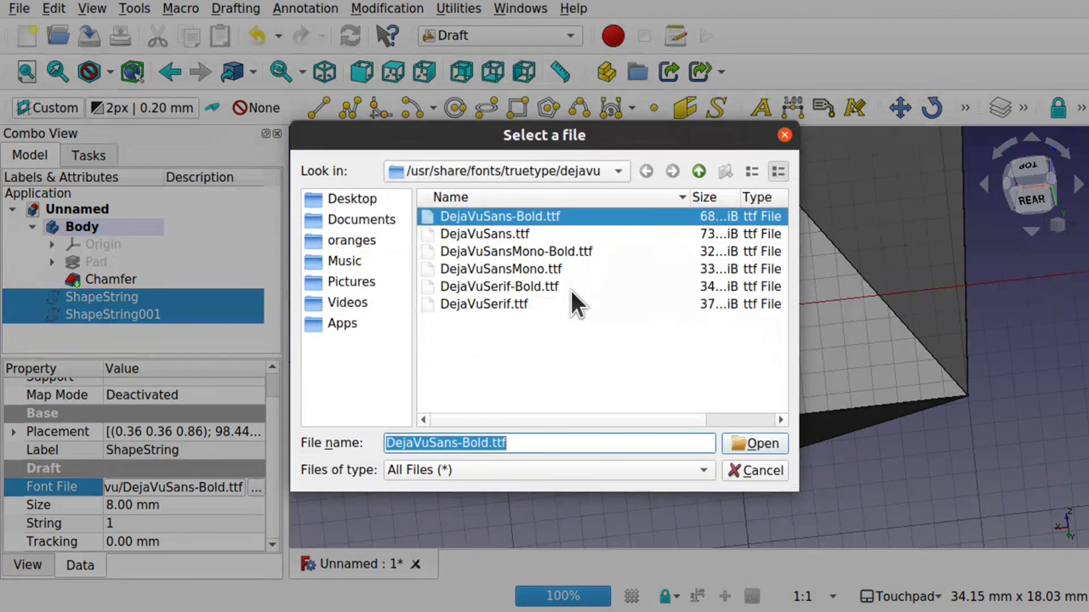
{"action": "left_click", "coordinate": [699, 170]}
{"action": "scroll", "coordinate": [525, 377], "scroll_direction": "down", "scroll_amount": 13}
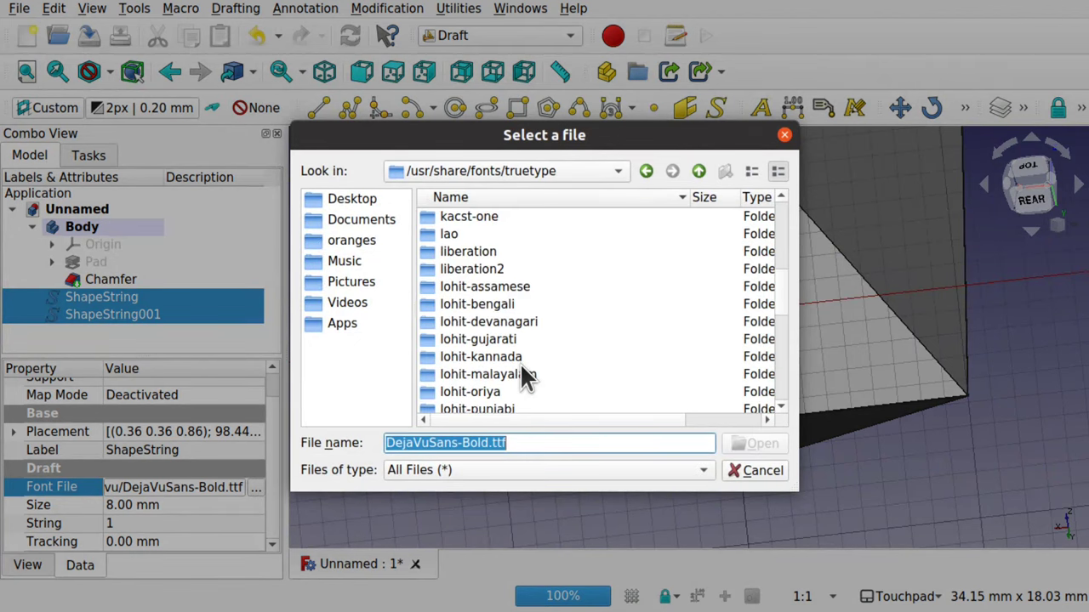
{"action": "double_click", "coordinate": [472, 392]}
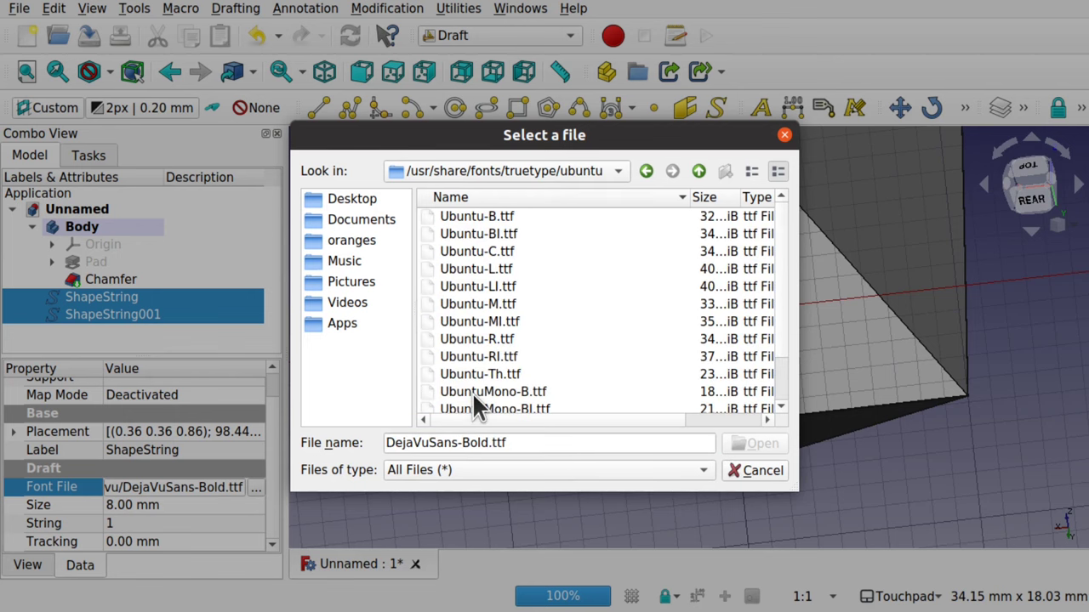
{"action": "double_click", "coordinate": [479, 252]}
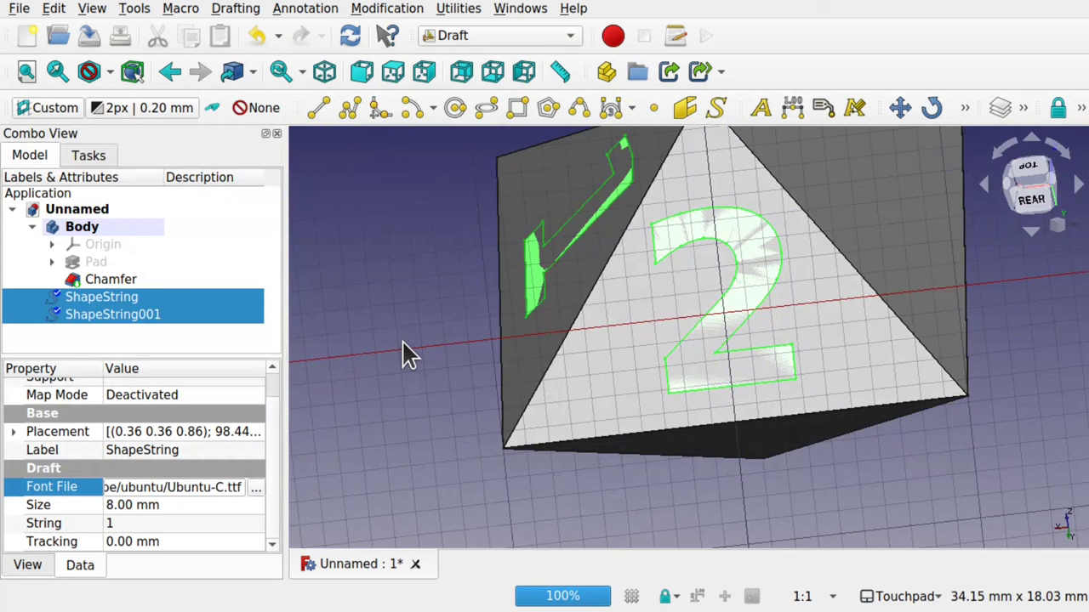
{"action": "scroll", "coordinate": [401, 339], "scroll_direction": "up", "scroll_amount": 2}
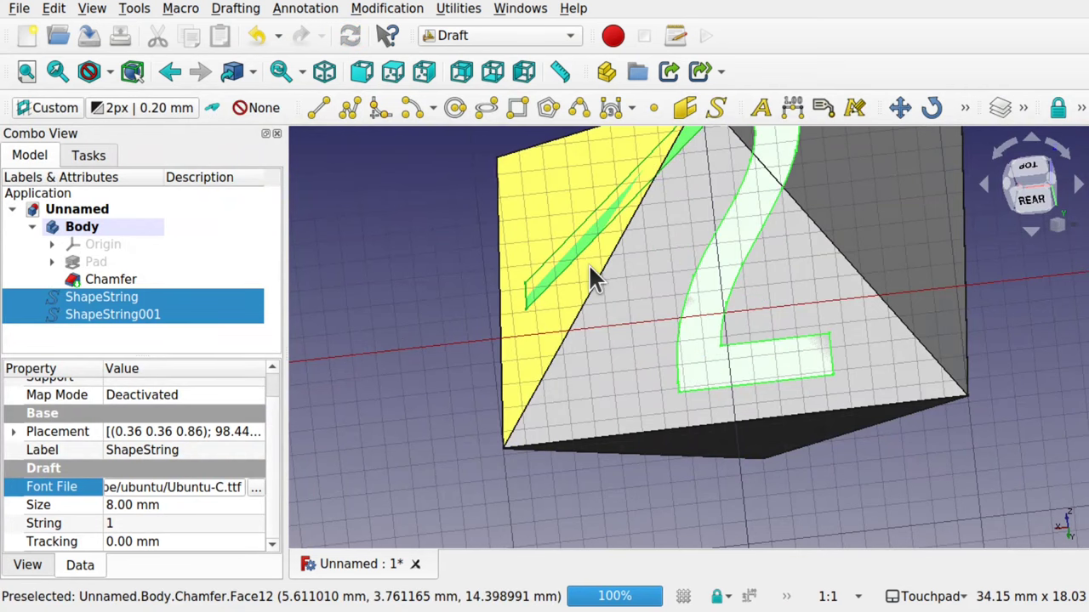
{"action": "scroll", "coordinate": [589, 264], "scroll_direction": "down", "scroll_amount": 5}
{"action": "middle_click_drag", "start_coordinate": [590, 274], "coordinate": [626, 276]}
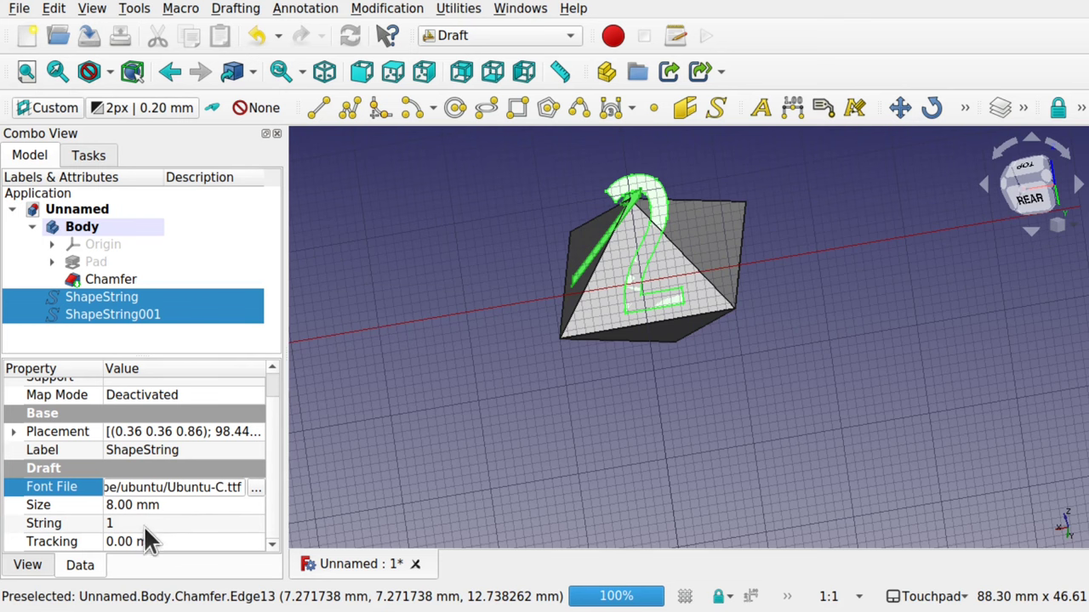
Switch the font file of both number ShapeStrings back to DejaVuSans-Bold.ttf from the dejavu folder and deselect them
{"action": "left_click", "coordinate": [257, 487]}
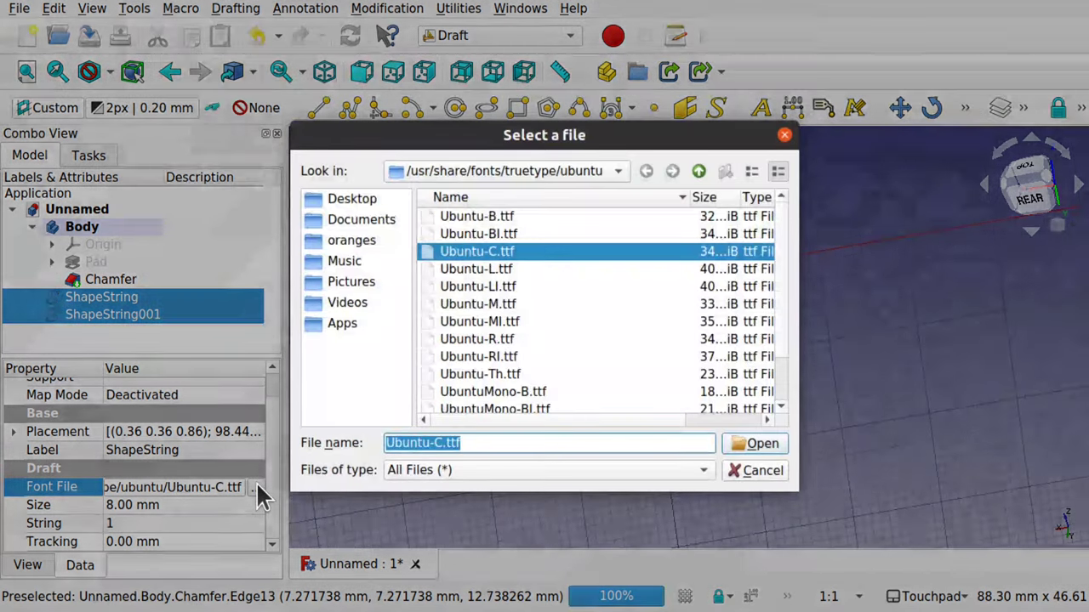
{"action": "left_click", "coordinate": [697, 171]}
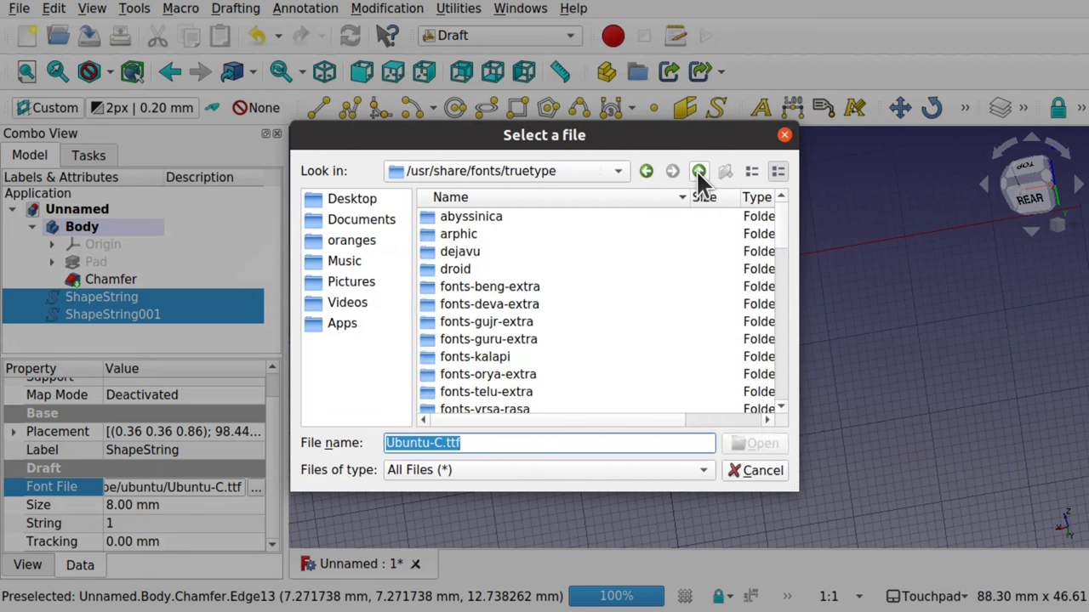
{"action": "double_click", "coordinate": [458, 245]}
{"action": "double_click", "coordinate": [494, 214]}
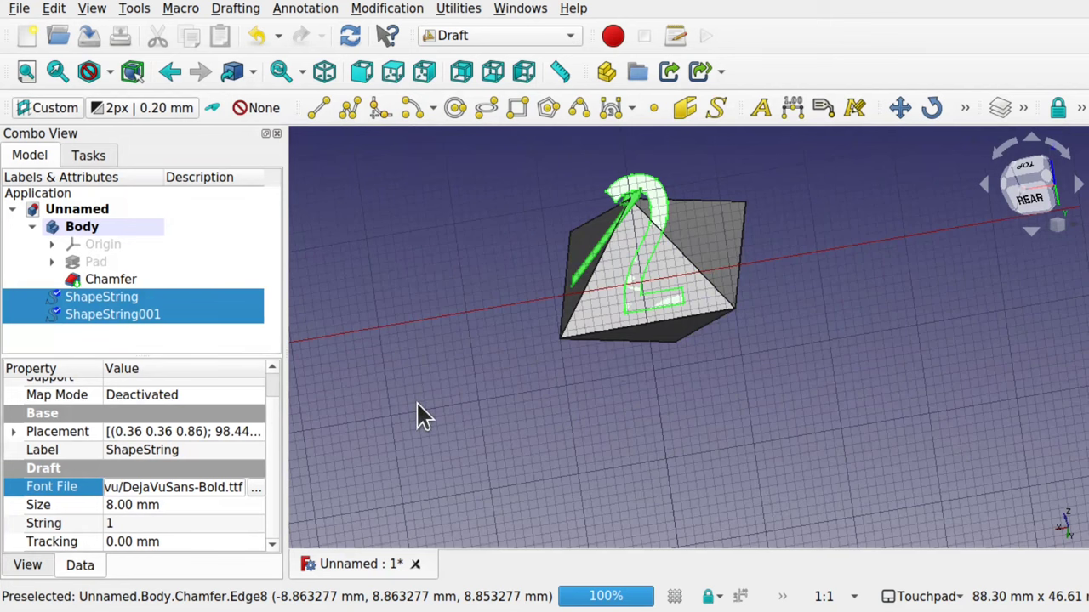
{"action": "scroll", "coordinate": [524, 336], "scroll_direction": "up", "scroll_amount": 2}
{"action": "left_click", "coordinate": [524, 334]}
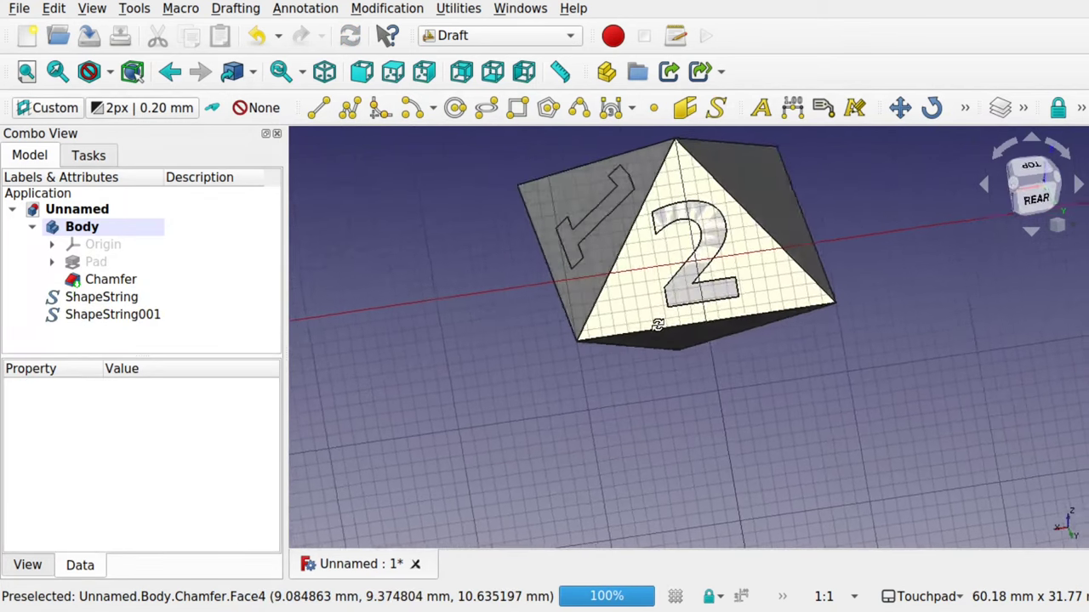
Hide the Draft grid and switch to the Part Design workbench
{"action": "mouse_move", "coordinate": [730, 316]}
{"action": "middle_mouse_down"}
{"action": "mouse_move", "coordinate": [692, 340]}
{"action": "mouse_move", "coordinate": [544, 324]}
{"action": "mouse_move", "coordinate": [791, 338]}
{"action": "mouse_move", "coordinate": [748, 327]}
{"action": "middle_mouse_up"}
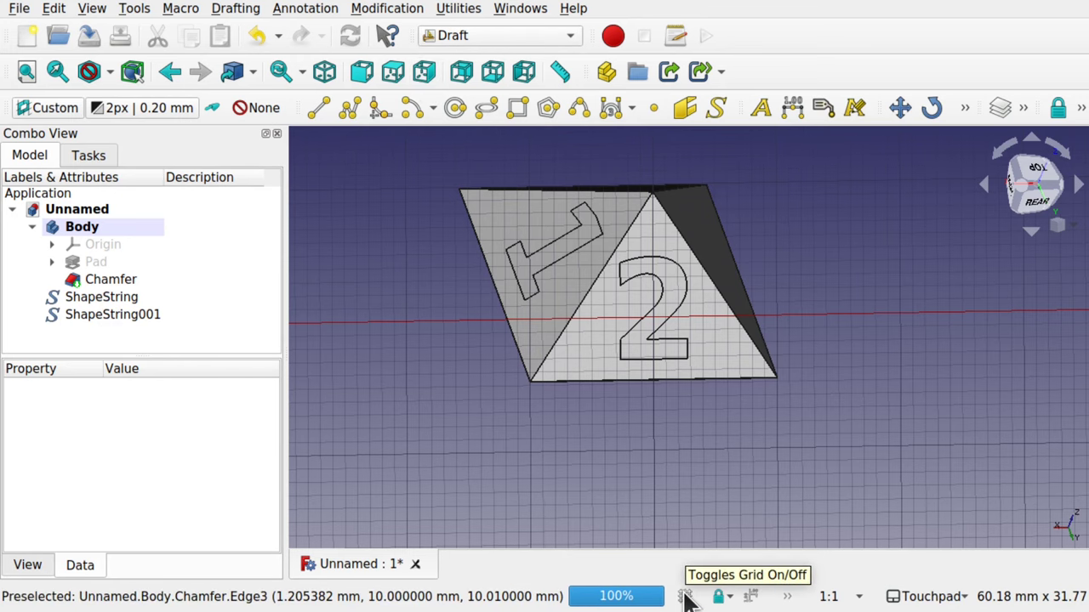
{"action": "left_click", "coordinate": [685, 597]}
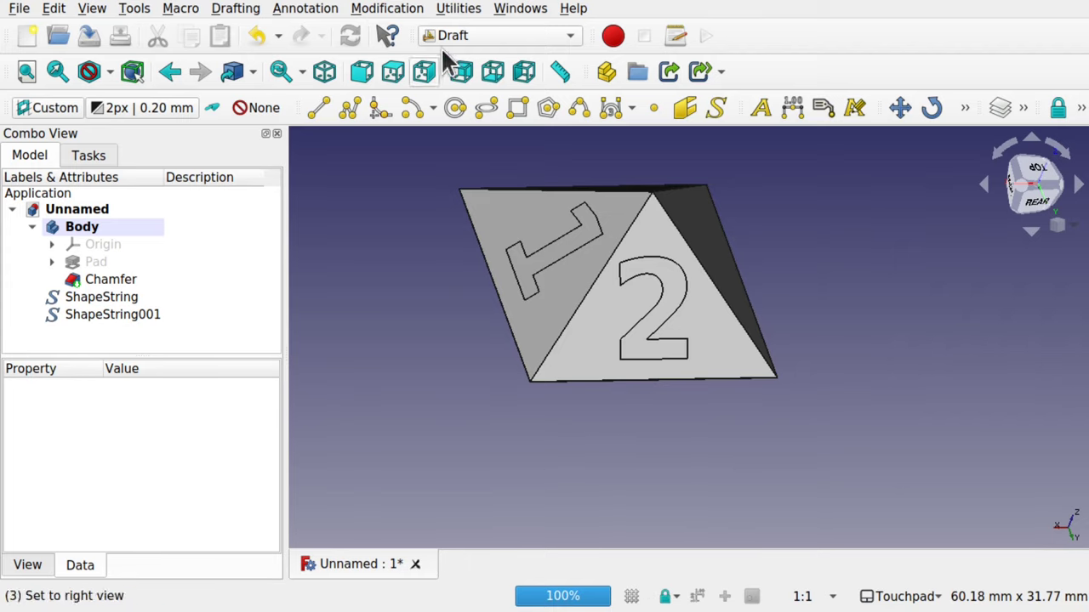
{"action": "left_click", "coordinate": [468, 30]}
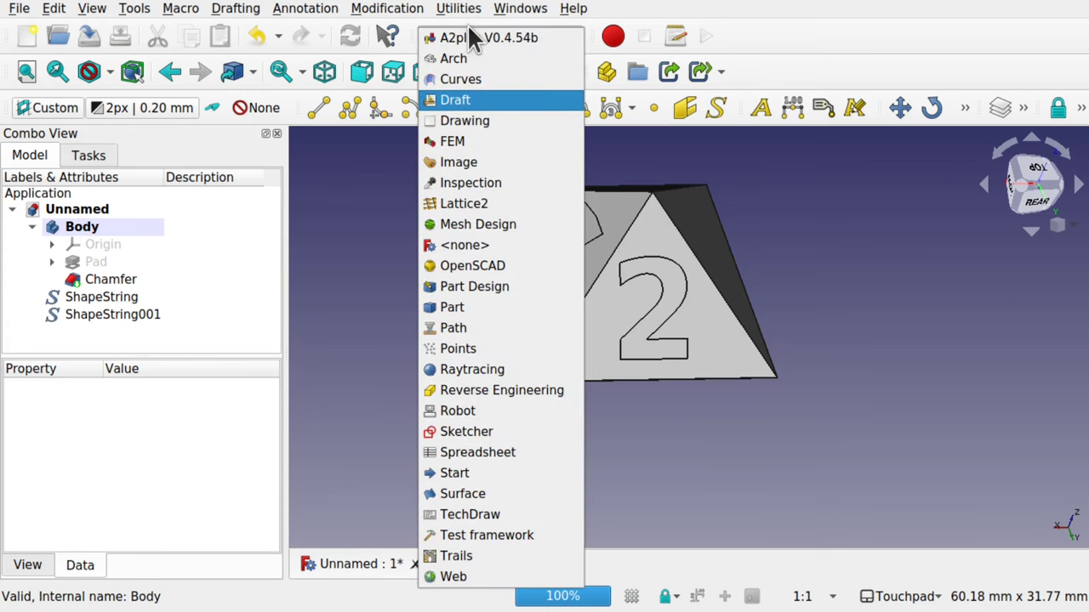
{"action": "left_click", "coordinate": [486, 286]}
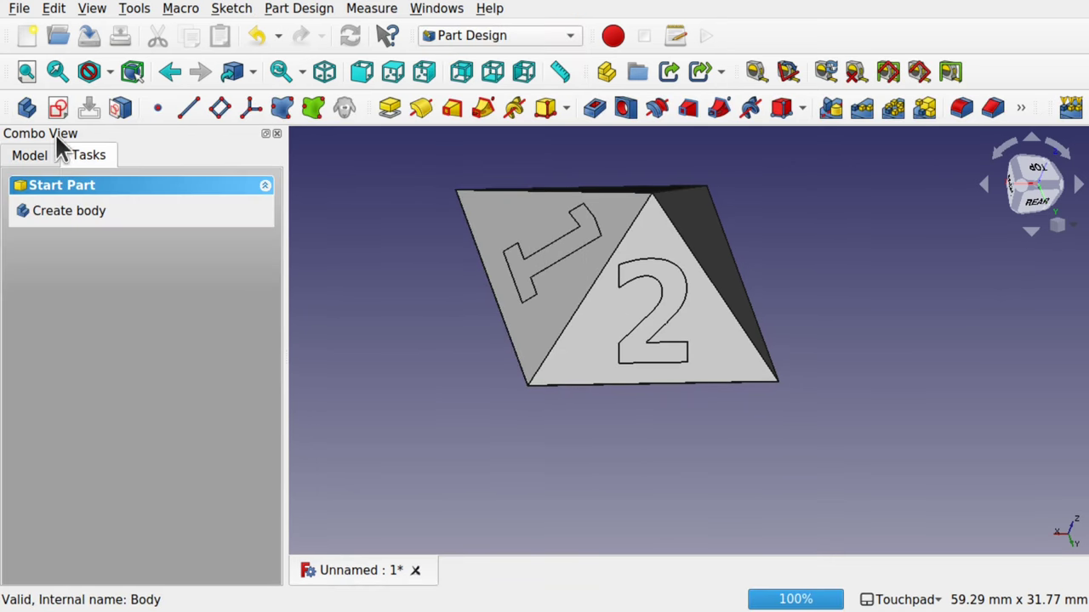
Move the number 1 and number 2 ShapeStrings into the Body in the model tree
{"action": "left_click", "coordinate": [21, 160]}
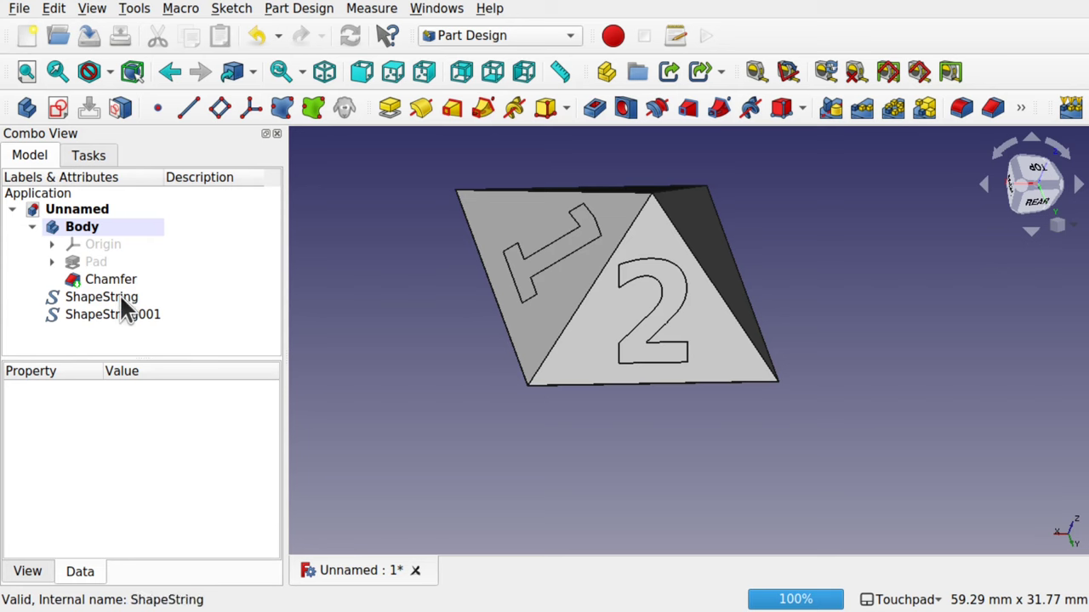
{"action": "left_click_drag", "start_coordinate": [120, 298], "coordinate": [130, 236]}
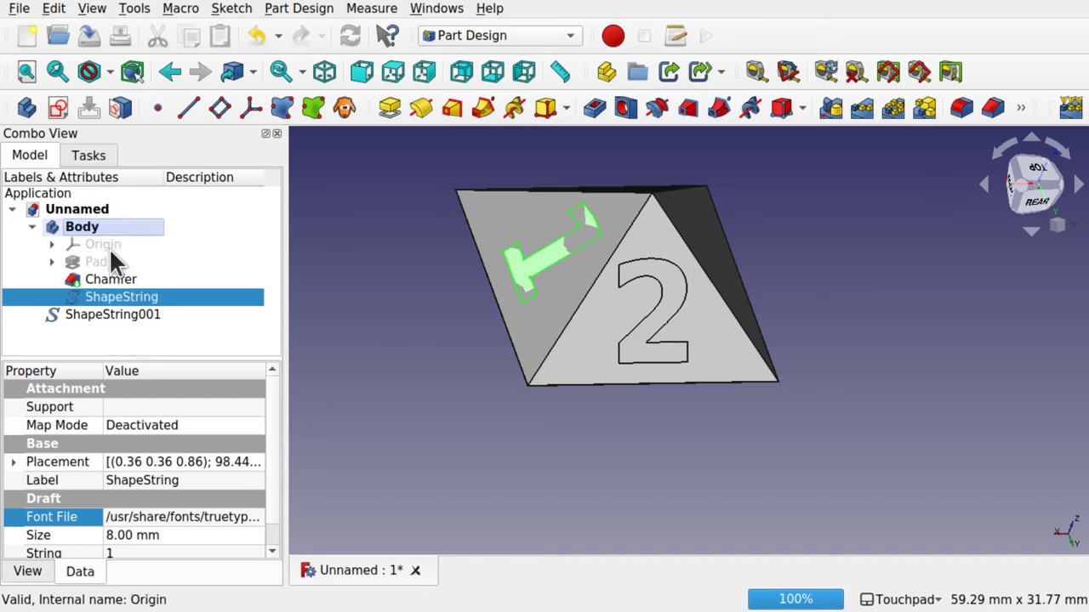
{"action": "left_click_drag", "start_coordinate": [96, 317], "coordinate": [102, 236]}
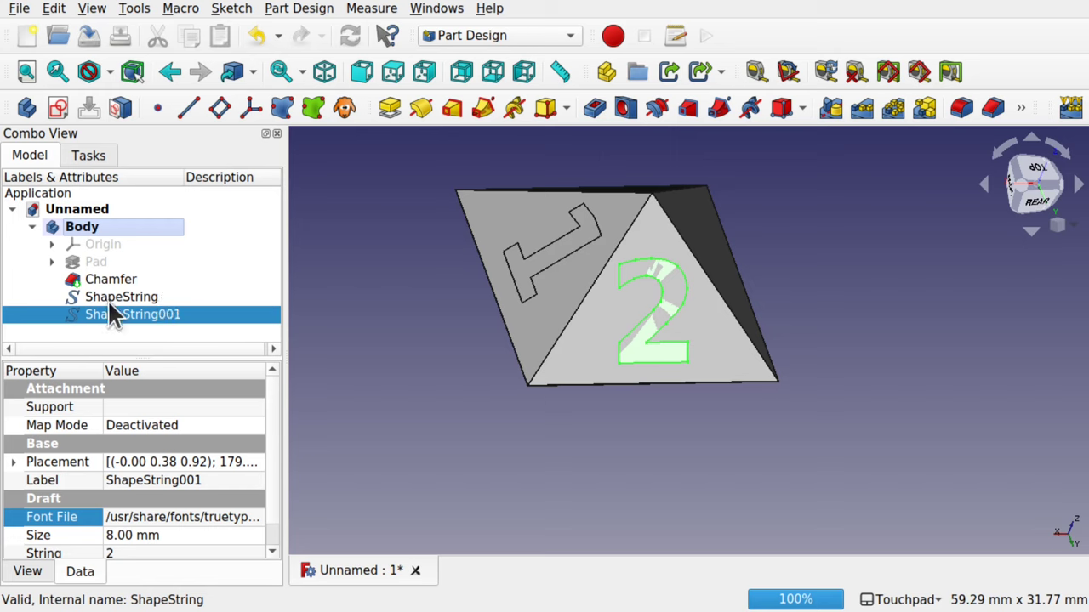
{"action": "left_click", "coordinate": [136, 301]}
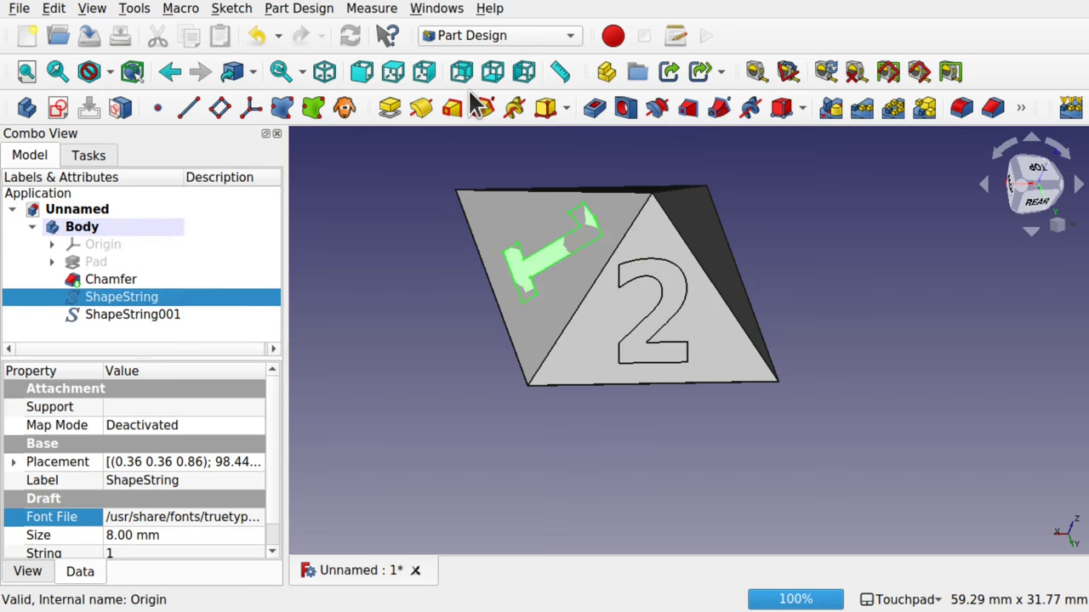
{"action": "left_click", "coordinate": [401, 111]}
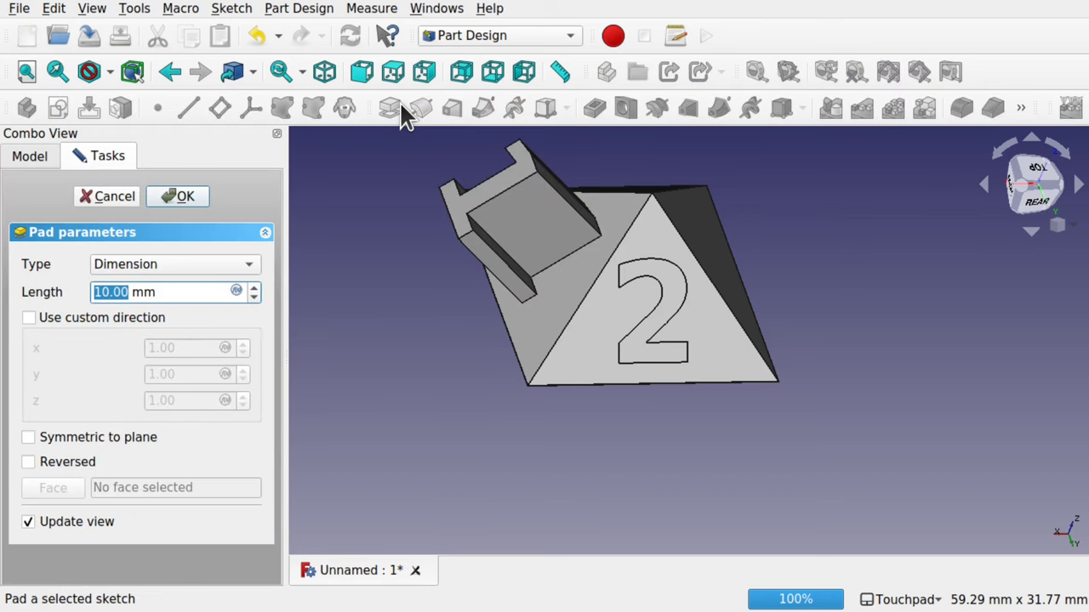
{"action": "left_click", "coordinate": [99, 199]}
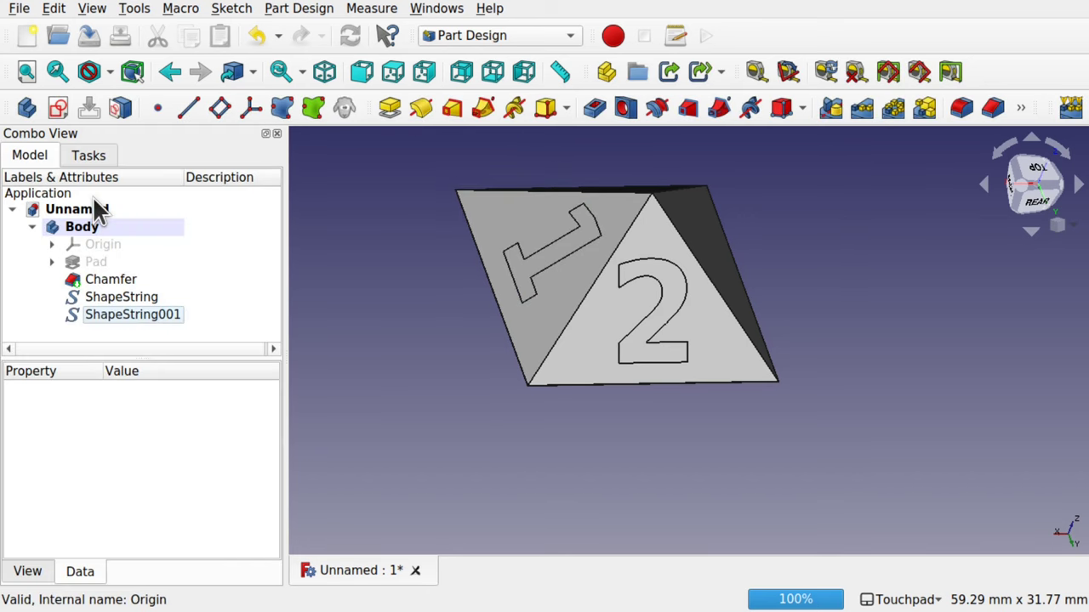
Cut the number 1 ShapeString into its triangular face with a 5 mm Pocket
{"action": "left_click", "coordinate": [126, 299]}
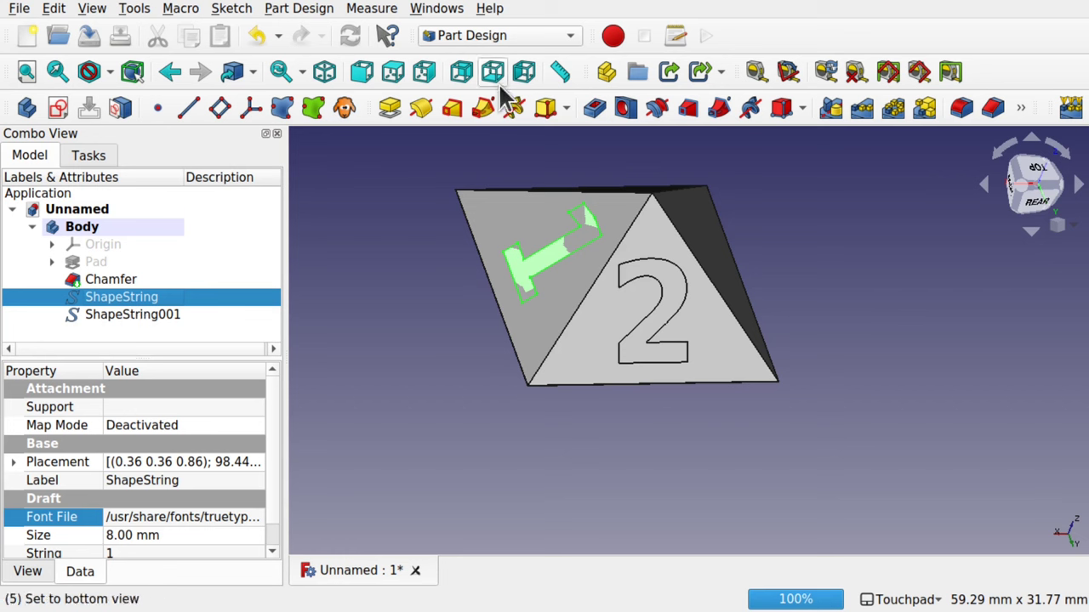
{"action": "left_click", "coordinate": [594, 110]}
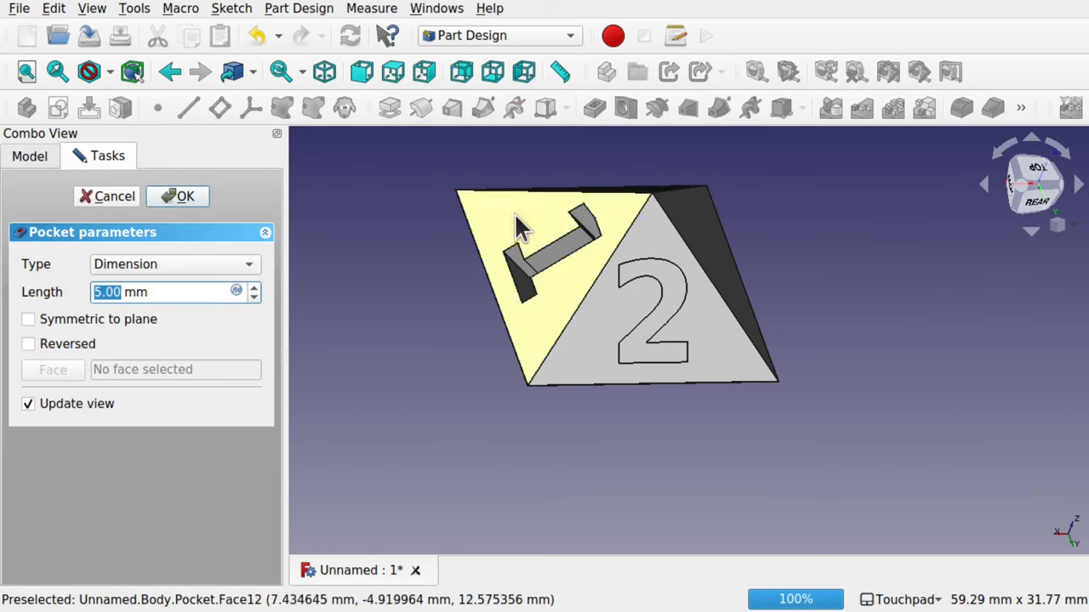
{"action": "left_click", "coordinate": [180, 197]}
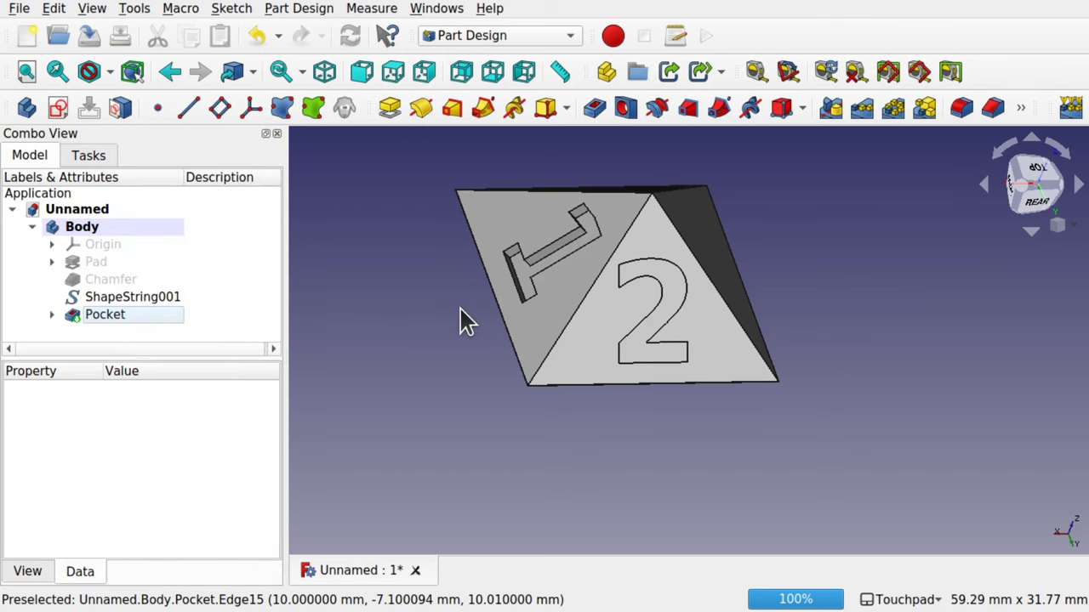
Cut the number 2 ShapeString into its triangular face with a 1 mm Pocket
{"action": "middle_click_drag", "start_coordinate": [544, 288], "coordinate": [682, 285]}
{"action": "scroll", "coordinate": [575, 246], "scroll_direction": "up", "scroll_amount": 5}
{"action": "scroll", "coordinate": [653, 307], "scroll_direction": "down", "scroll_amount": 2}
{"action": "scroll", "coordinate": [652, 303], "scroll_direction": "down", "scroll_amount": 2}
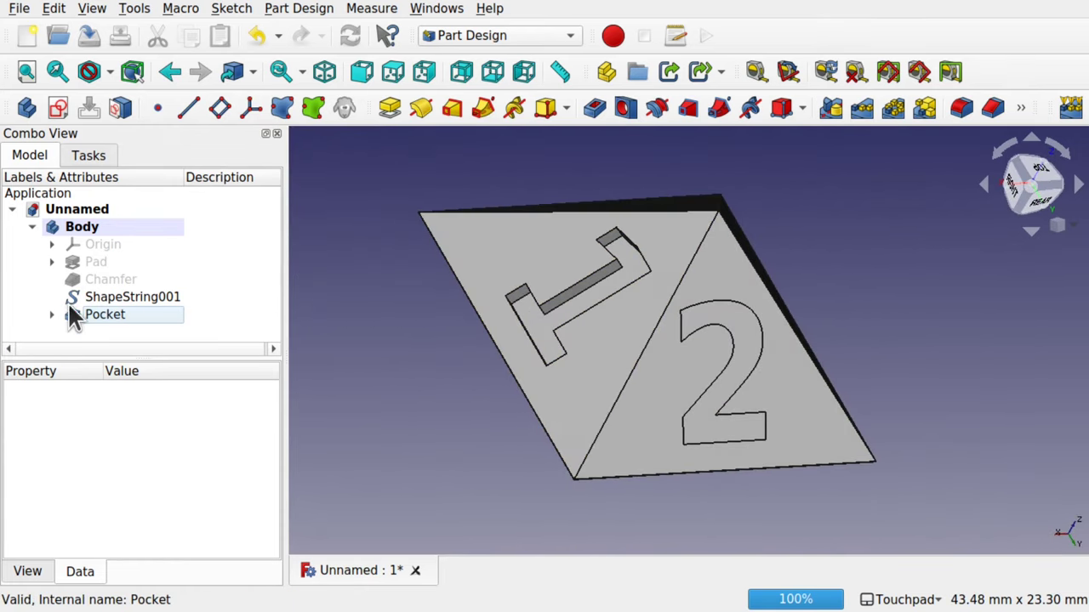
{"action": "left_click", "coordinate": [129, 295]}
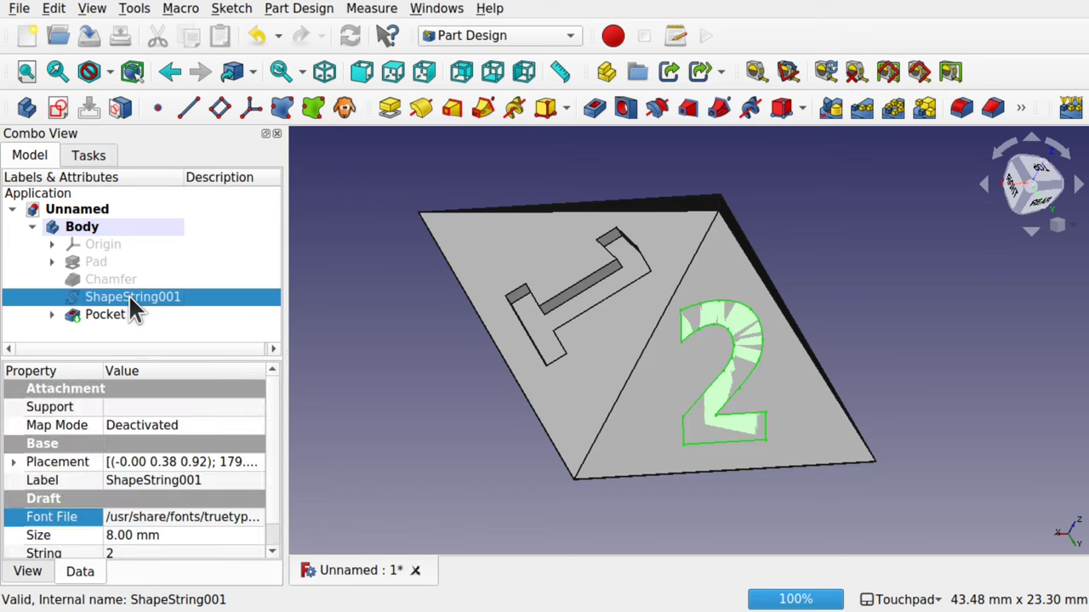
{"action": "left_click", "coordinate": [597, 110]}
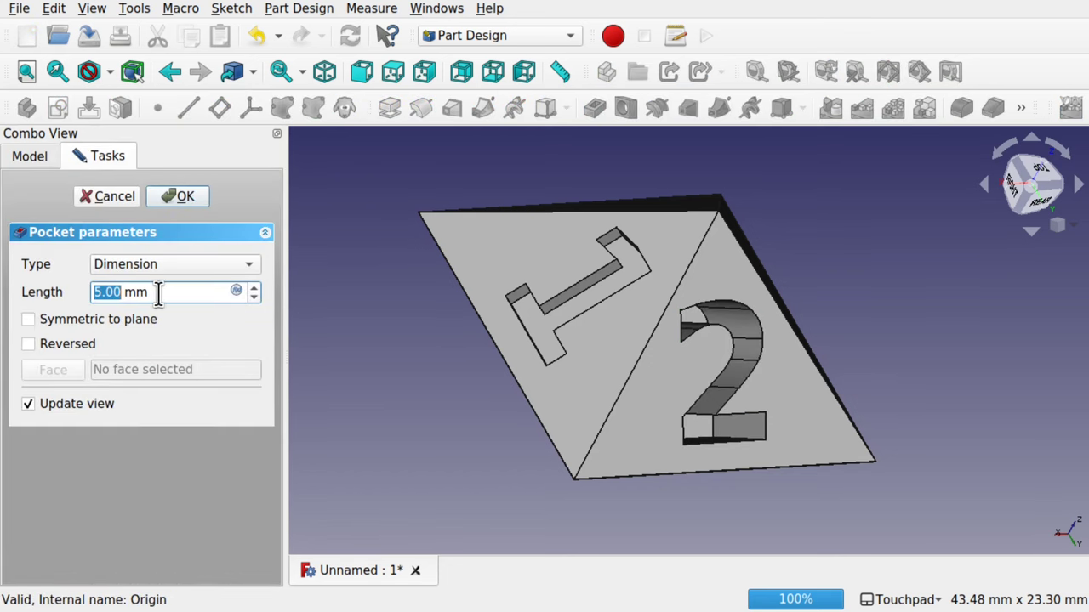
{"action": "type", "text": "1"}
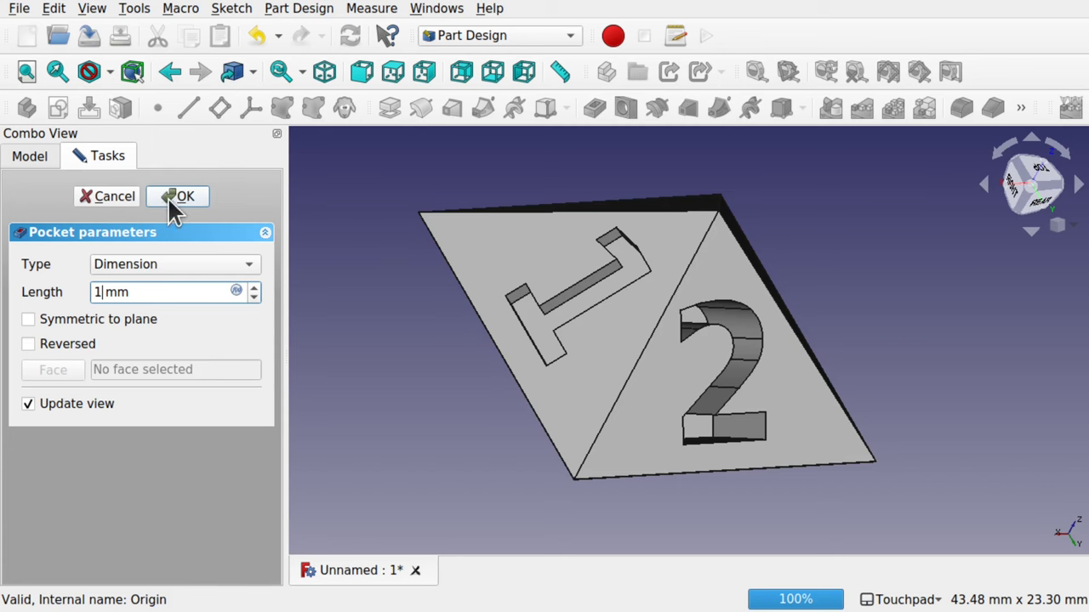
{"action": "left_click", "coordinate": [168, 198]}
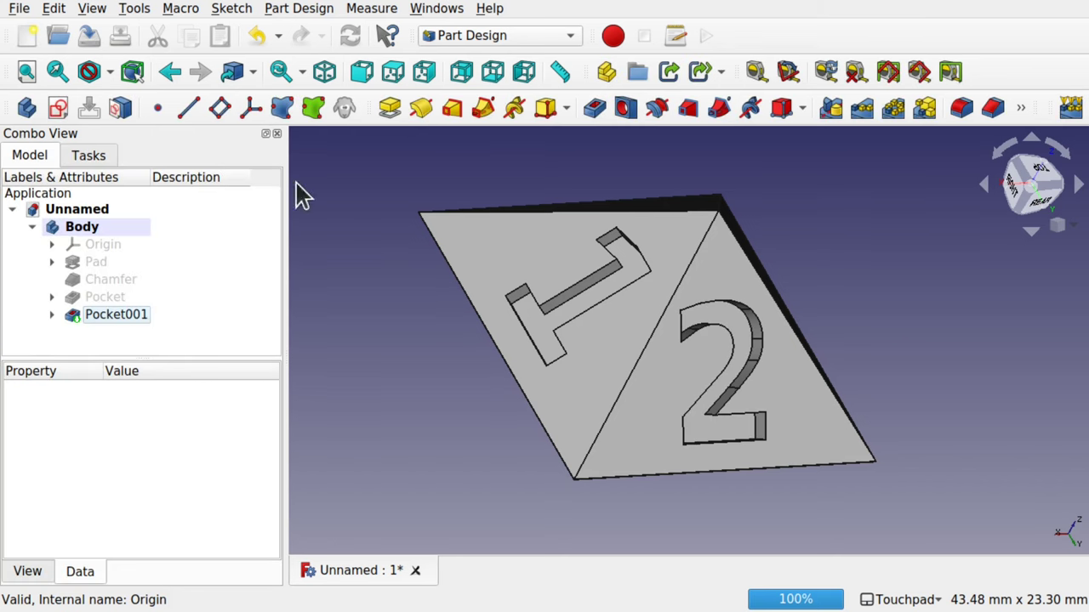
Change the string of the ShapeString nested under the second pocket to 8 and deselect it
{"action": "left_click_drag", "start_coordinate": [785, 460], "coordinate": [826, 462], "text": "alt"}
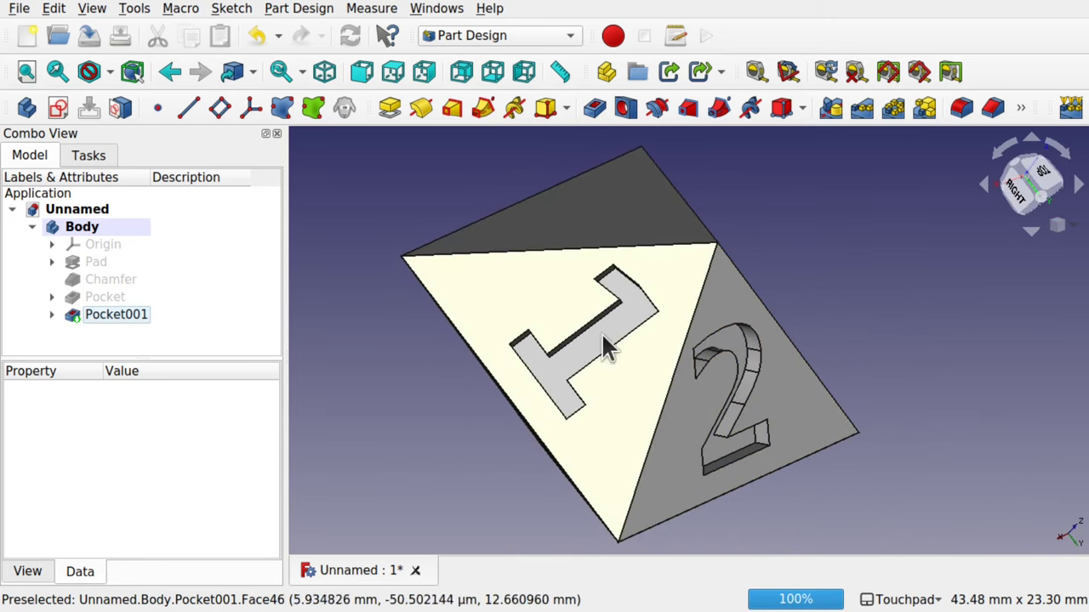
{"action": "left_click", "coordinate": [52, 315]}
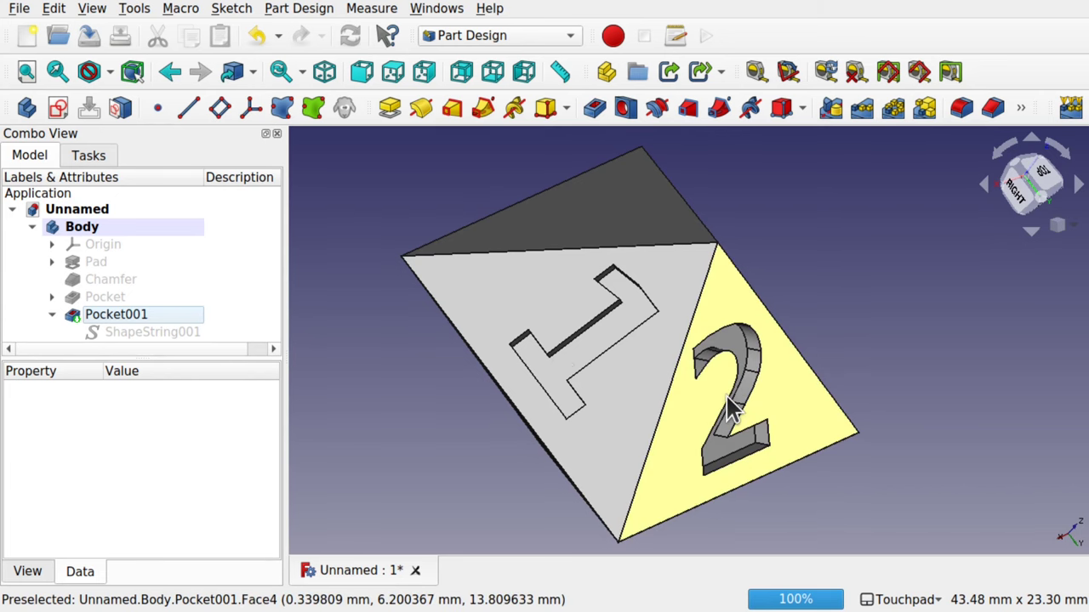
{"action": "left_click", "coordinate": [141, 333]}
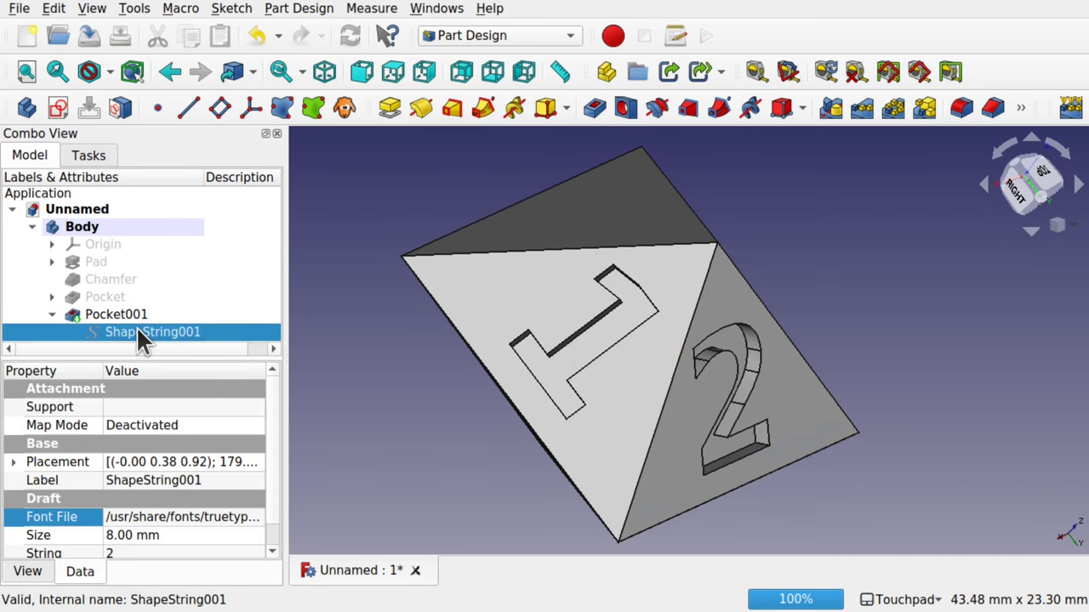
{"action": "key", "text": "space"}
{"action": "key", "text": "space"}
{"action": "key", "text": "space"}
{"action": "key", "text": "space"}
{"action": "key", "text": "space"}
{"action": "key", "text": "space"}
{"action": "left_click", "coordinate": [163, 554]}
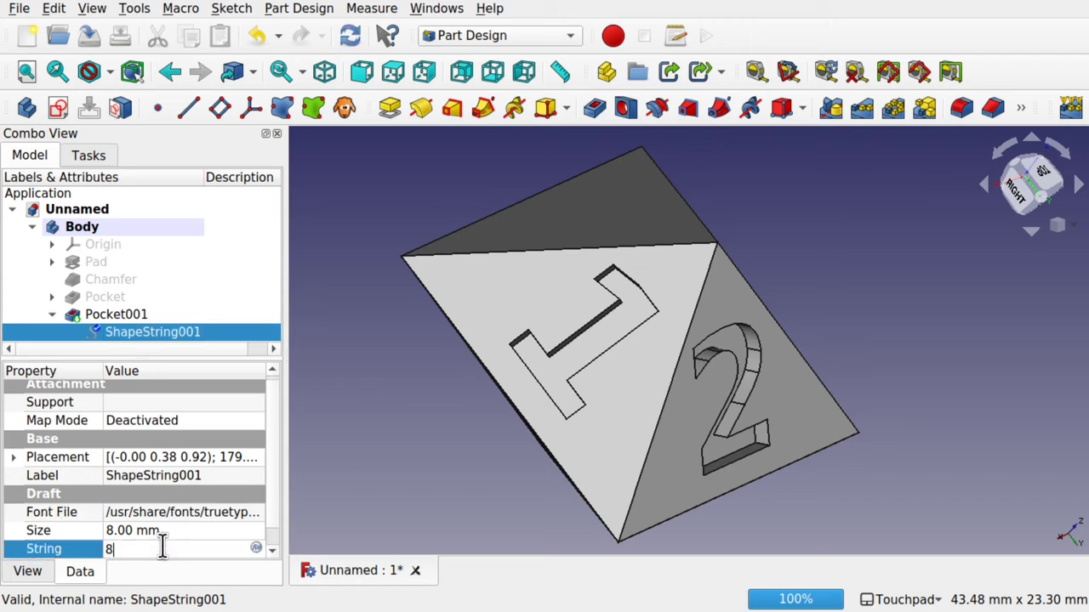
{"action": "key", "text": "Return"}
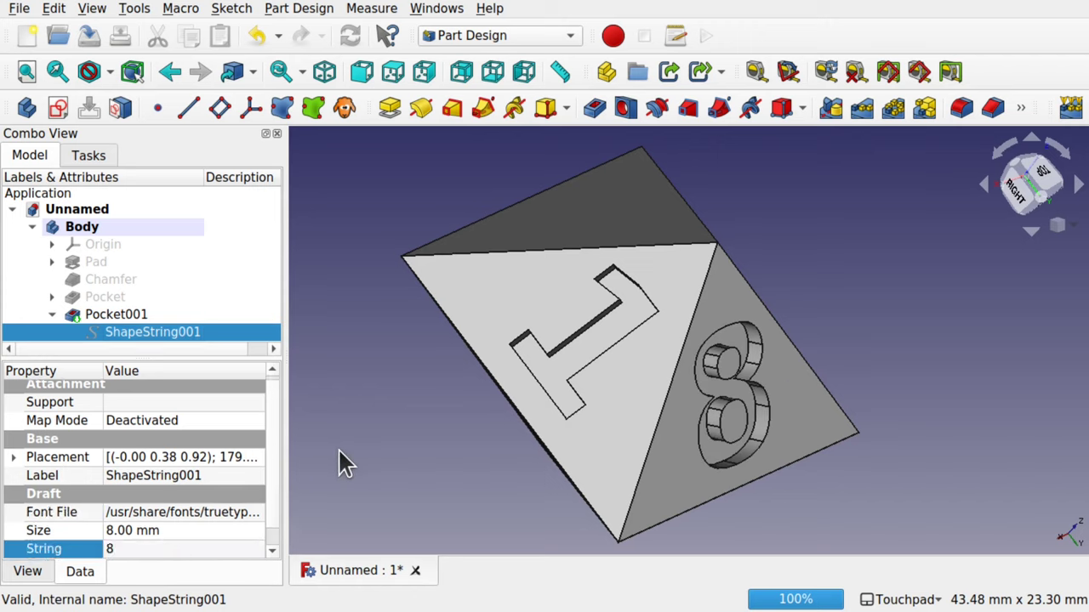
{"action": "left_click", "coordinate": [338, 448]}
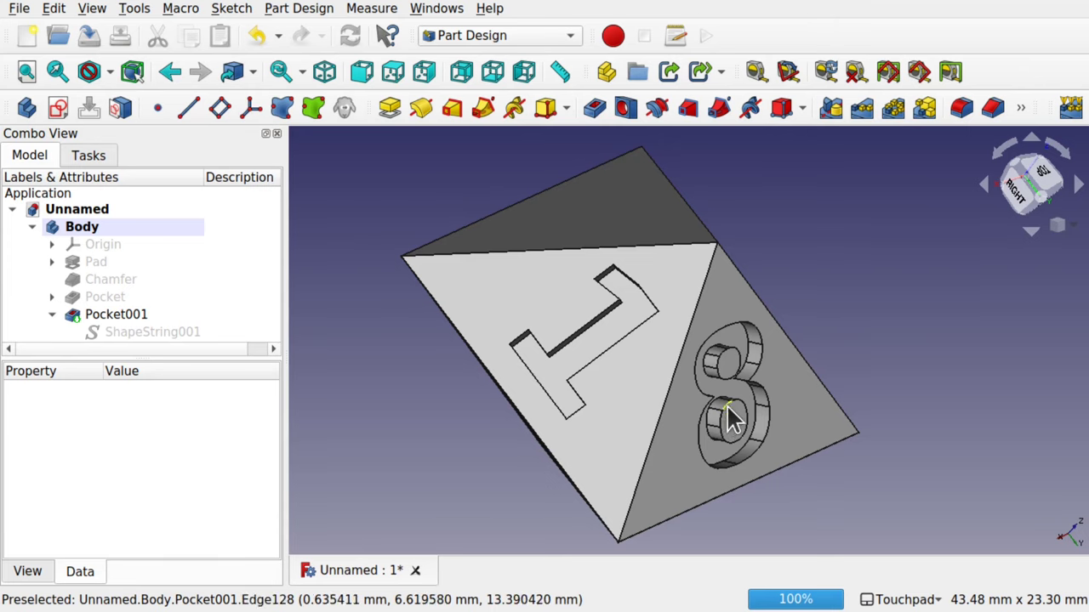
{"action": "left_click_drag", "start_coordinate": [728, 418], "coordinate": [858, 397]}
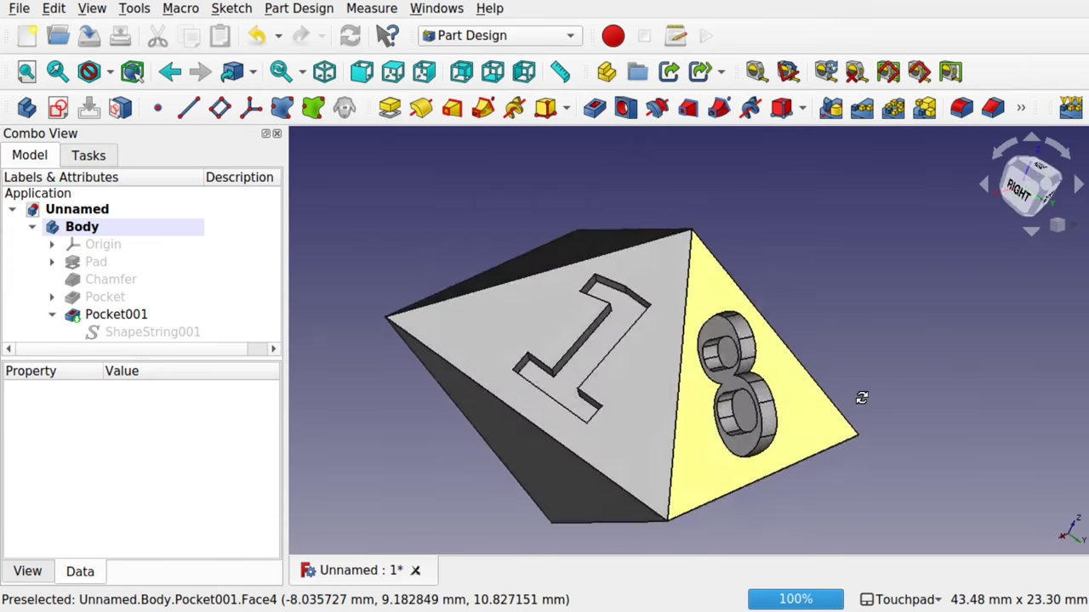
{"action": "left_click_drag", "start_coordinate": [729, 365], "coordinate": [530, 360]}
{"action": "mouse_move", "coordinate": [740, 433]}
{"action": "left_mouse_down"}
{"action": "mouse_move", "coordinate": [734, 369]}
{"action": "mouse_move", "coordinate": [819, 431]}
{"action": "mouse_move", "coordinate": [763, 439]}
{"action": "mouse_move", "coordinate": [738, 428]}
{"action": "left_mouse_up"}
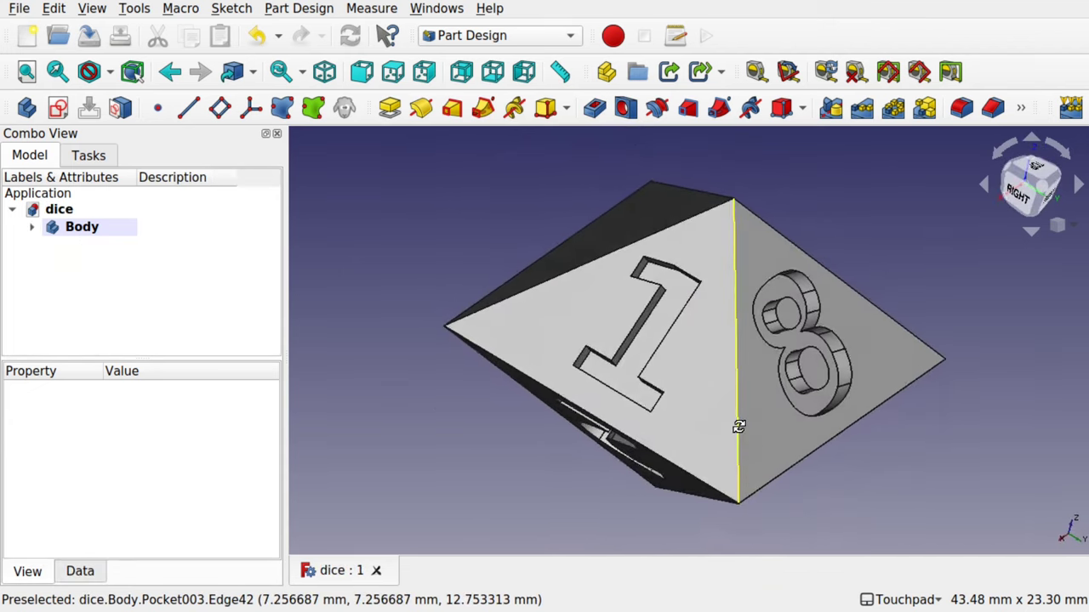
{"action": "mouse_move", "coordinate": [779, 383]}
{"action": "left_mouse_down"}
{"action": "mouse_move", "coordinate": [651, 336]}
{"action": "mouse_move", "coordinate": [774, 381]}
{"action": "mouse_move", "coordinate": [772, 365]}
{"action": "mouse_move", "coordinate": [794, 373]}
{"action": "mouse_move", "coordinate": [690, 367]}
{"action": "mouse_move", "coordinate": [799, 390]}
{"action": "left_mouse_up"}
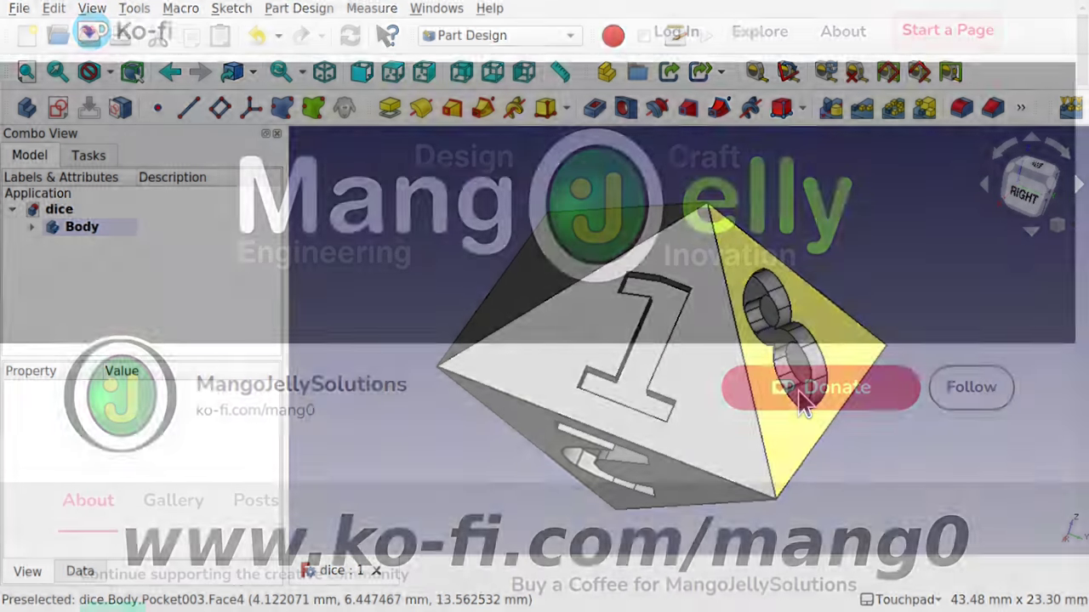